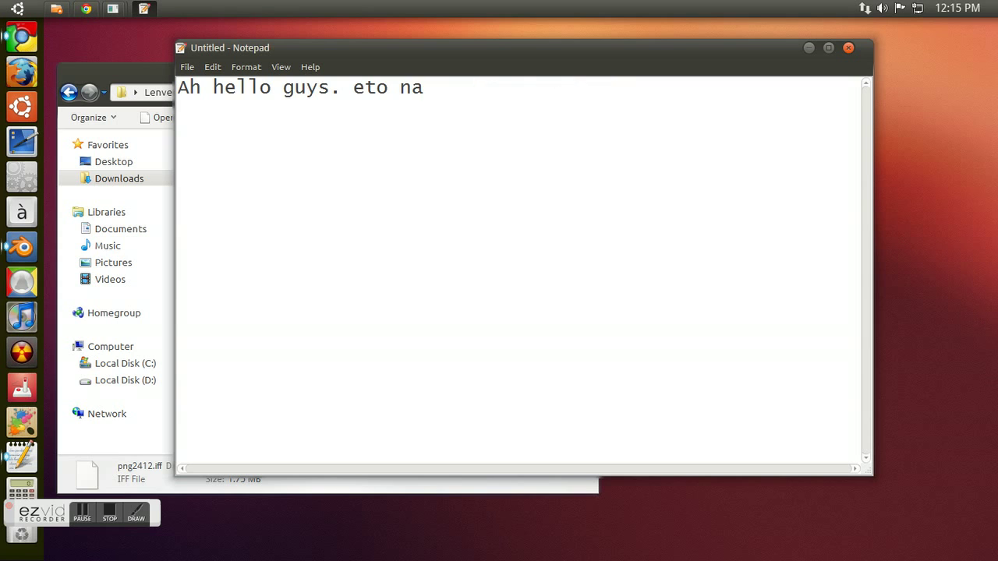
{"action": "type", "text": "tungkol dun"}
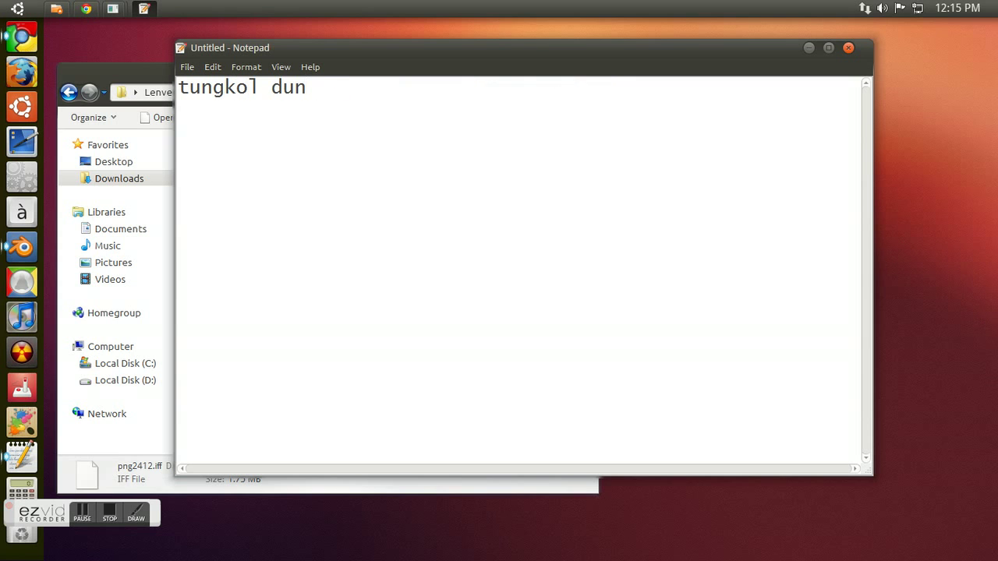
{"action": "type", "text": " sa mouth fist. khim kase eh. xD"}
{"action": "key", "text": "BackSpace"}
{"action": "key", "text": "BackSpace"}
{"action": "key", "text": "BackSpace"}
{"action": "key", "text": "BackSpace"}
{"action": "key", "text": "BackSpace"}
{"action": "key", "text": "BackSpace"}
{"action": "key", "text": "BackSpace"}
{"action": "key", "text": "BackSpace"}
{"action": "key", "text": "BackSpace"}
{"action": "key", "text": "BackSpace"}
{"action": "key", "text": "BackSpace"}
{"action": "key", "text": "BackSpace"}
{"action": "key", "text": "BackSpace"}
{"action": "key", "text": "BackSpace"}
{"action": "key", "text": "BackSpace"}
{"action": "key", "text": "BackSpace"}
{"action": "key", "text": "BackSpace"}
{"action": "key", "text": "BackSpace"}
{"action": "key", "text": "BackSpace"}
{"action": "key", "text": "BackSpace"}
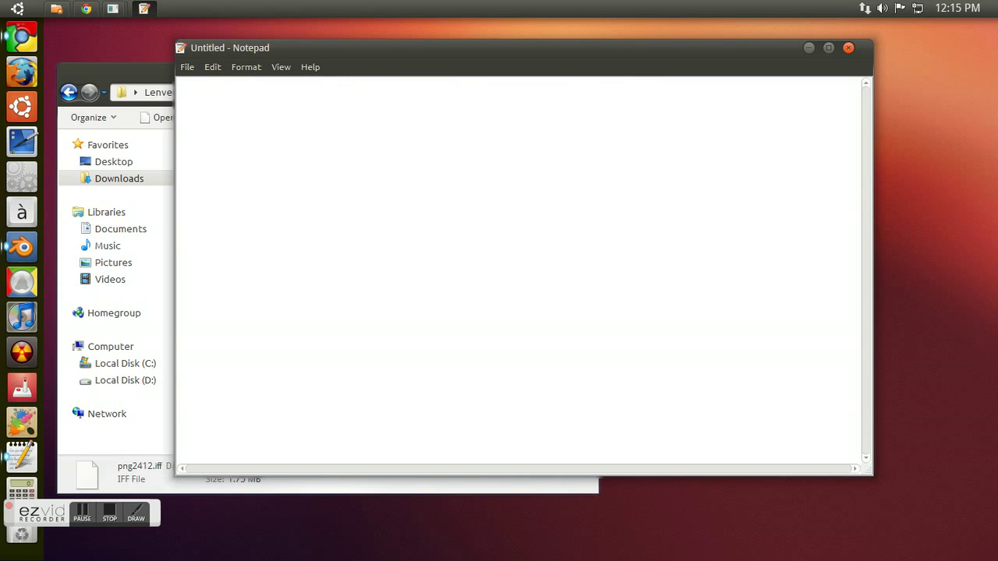
Write the note lines "ah una syempre." and "export nyo ung 3d nyo tapos import nyo sa blender."
{"action": "type", "text": "ah una sy"}
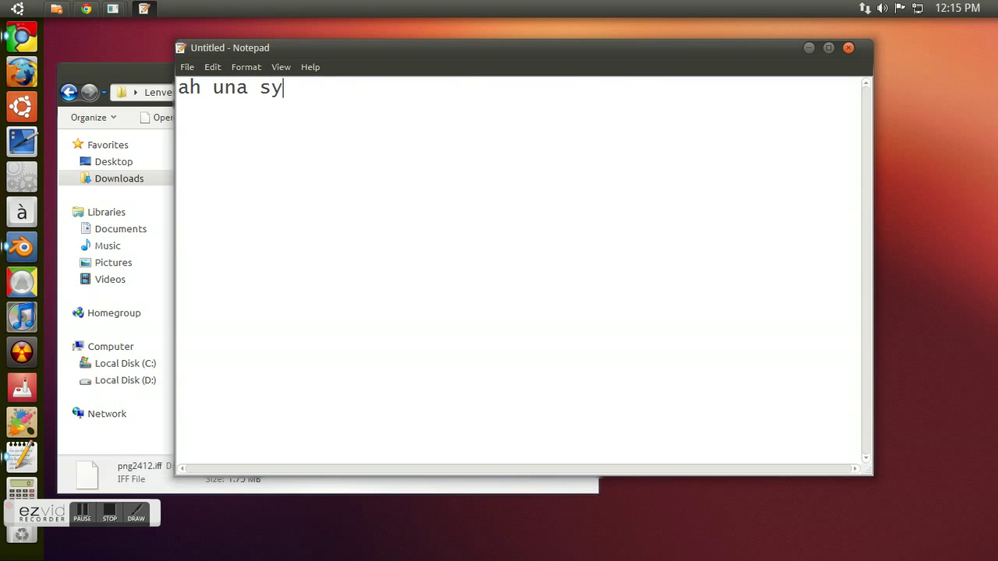
{"action": "type", "text": "empre. export nyo ung #"}
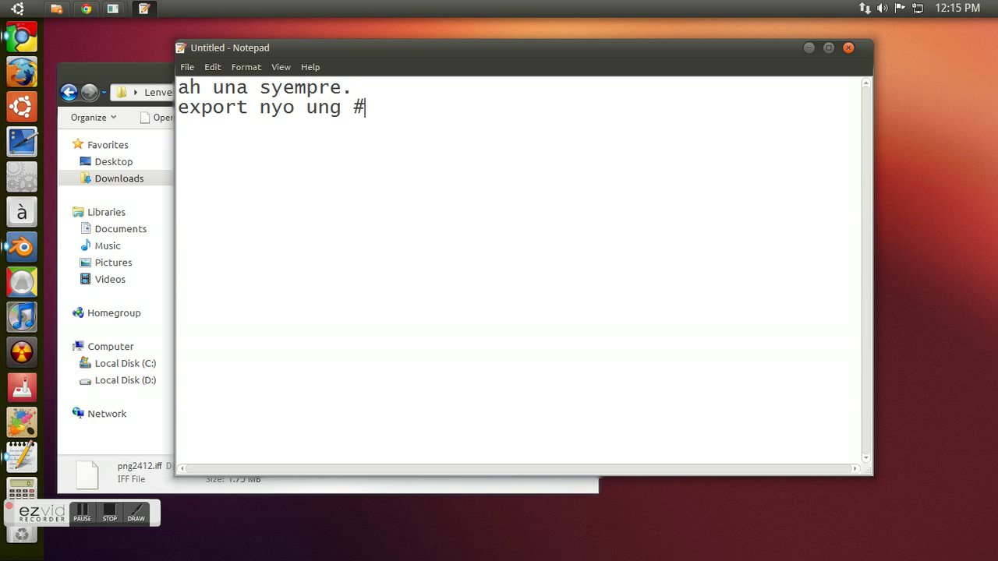
{"action": "key", "text": "BackSpace"}
{"action": "type", "text": "3d nyo t"}
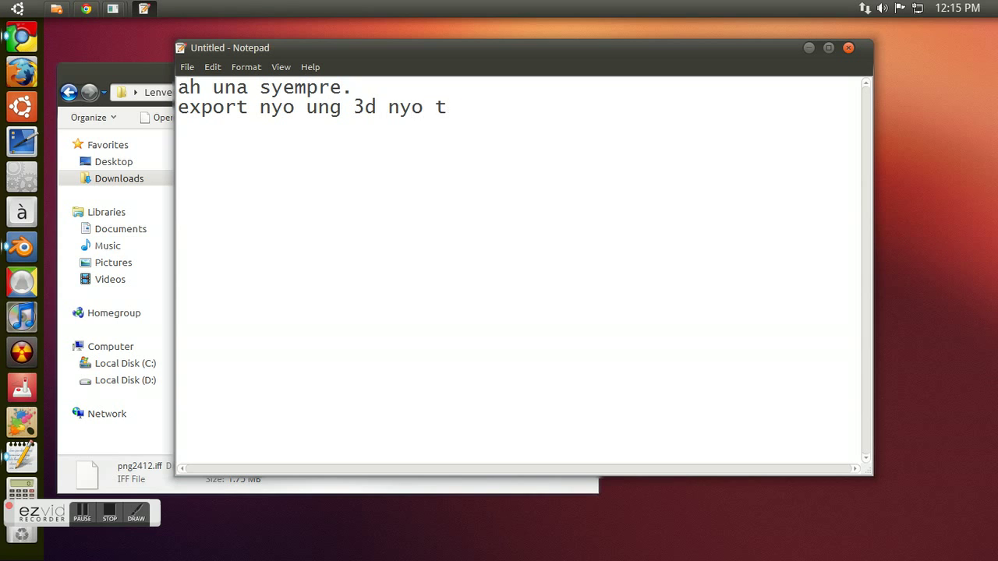
{"action": "type", "text": "apos import nyo sa blender."}
{"action": "key", "text": "Return"}
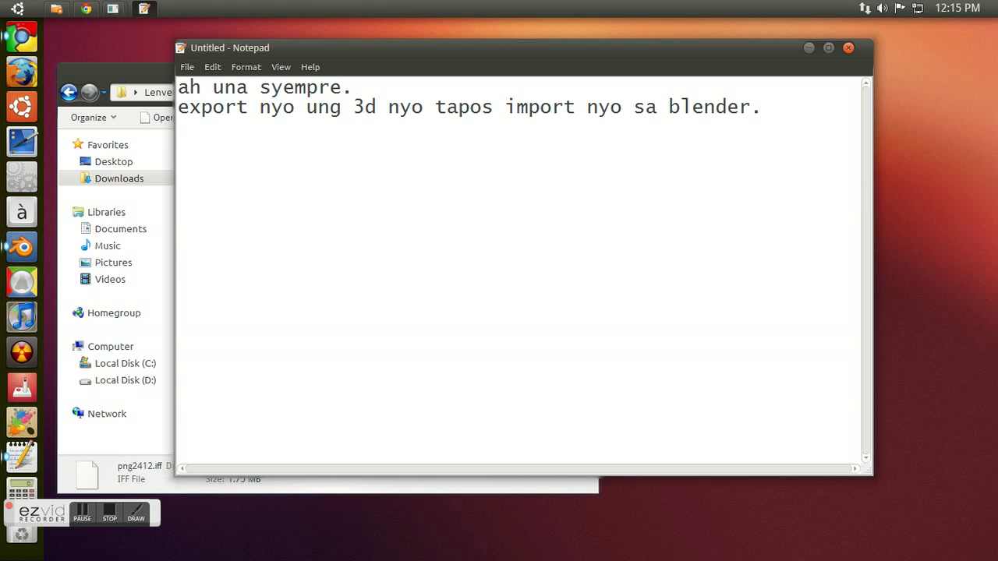
{"action": "type", "text": "tapos hanapin nyo sa global "}
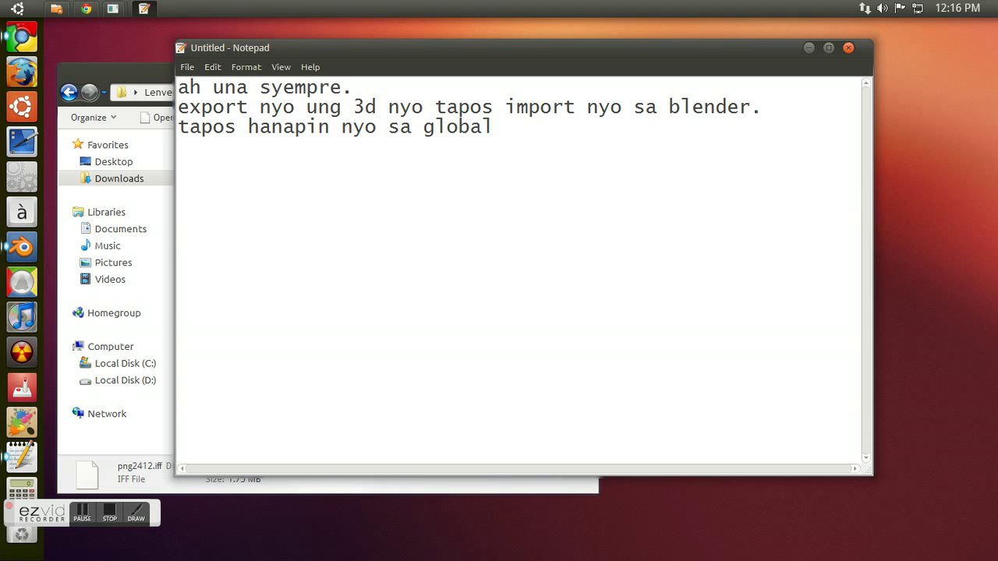
{"action": "type", "text": "ung DDS files ng"}
{"action": "key", "text": "BackSpace"}
{"action": "key", "text": "BackSpace"}
{"action": "key", "text": "BackSpace"}
{"action": "key", "text": "BackSpace"}
{"action": "type", "text": "ng TEETH at"}
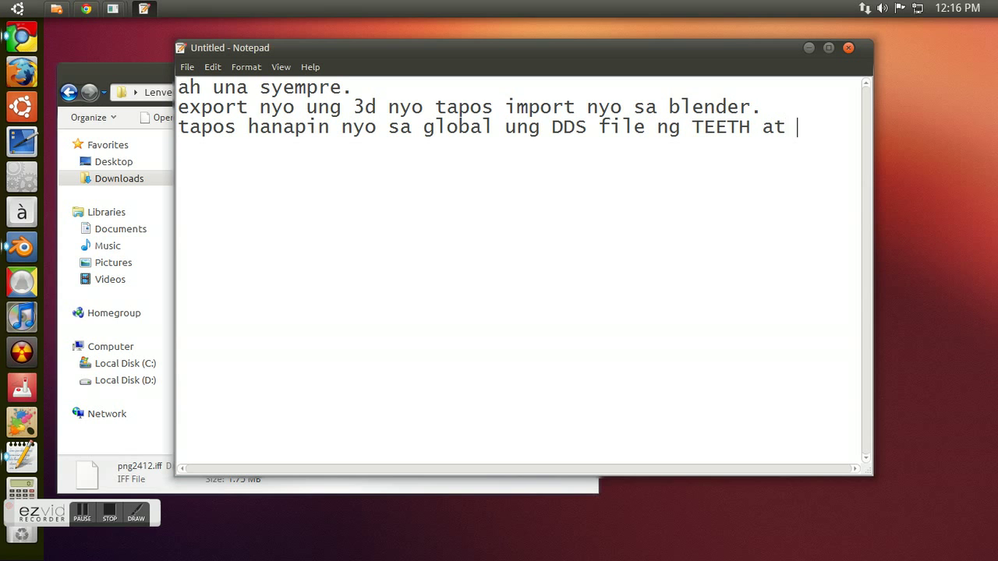
{"action": "type", "text": " HEADBAN"}
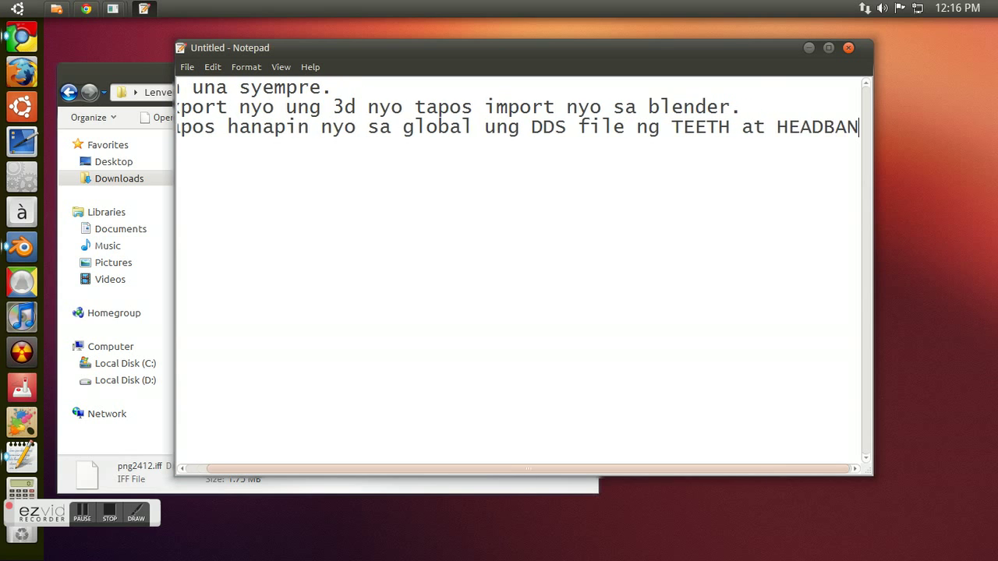
{"action": "type", "text": "D ung headband"}
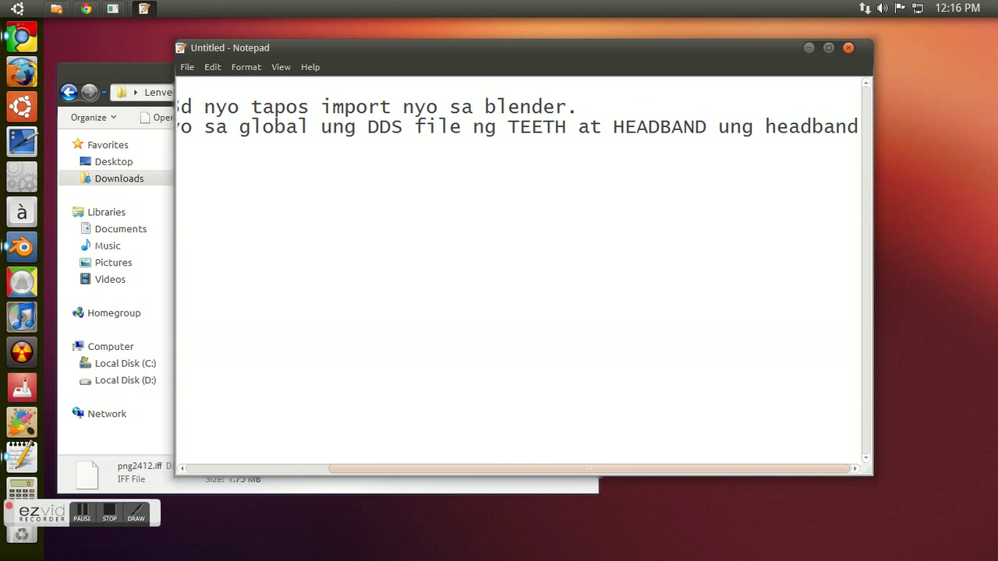
{"action": "type", "text": " na kulay"}
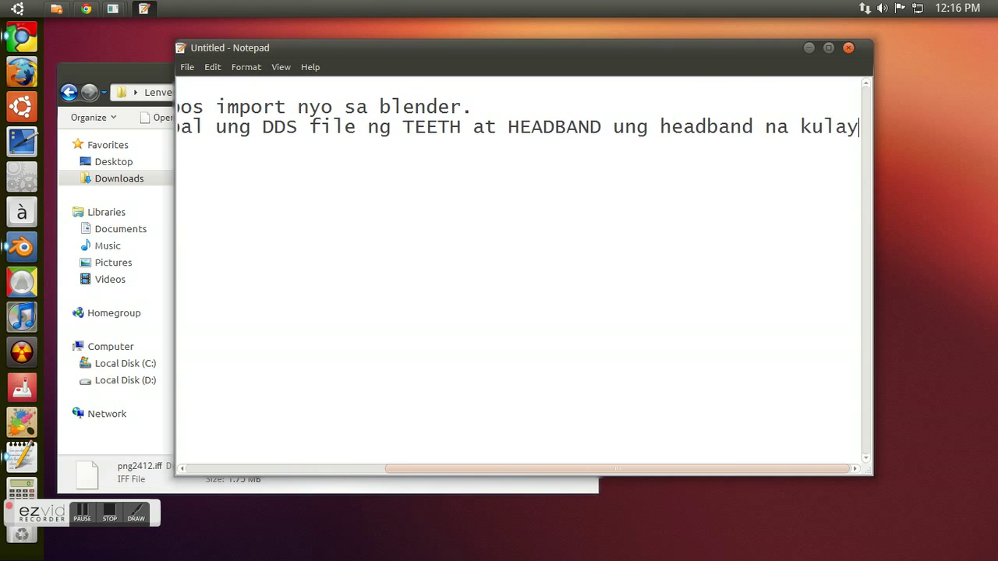
{"action": "type", "text": " red."}
{"action": "key", "text": "BackSpace"}
{"action": "key", "text": "BackSpace"}
{"action": "key", "text": "BackSpace"}
{"action": "key", "text": "BackSpace"}
{"action": "key", "text": "BackSpace"}
{"action": "key", "text": "BackSpace"}
{"action": "key", "text": "BackSpace"}
{"action": "key", "text": "BackSpace"}
{"action": "key", "text": "BackSpace"}
{"action": "key", "text": "BackSpace"}
{"action": "key", "text": "BackSpace"}
{"action": "key", "text": "BackSpace"}
{"action": "key", "text": "BackSpace"}
{"action": "key", "text": "BackSpace"}
{"action": "key", "text": "BackSpace"}
{"action": "key", "text": "BackSpace"}
{"action": "key", "text": "BackSpace"}
{"action": "key", "text": "BackSpace"}
{"action": "key", "text": "BackSpace"}
{"action": "key", "text": "BackSpace"}
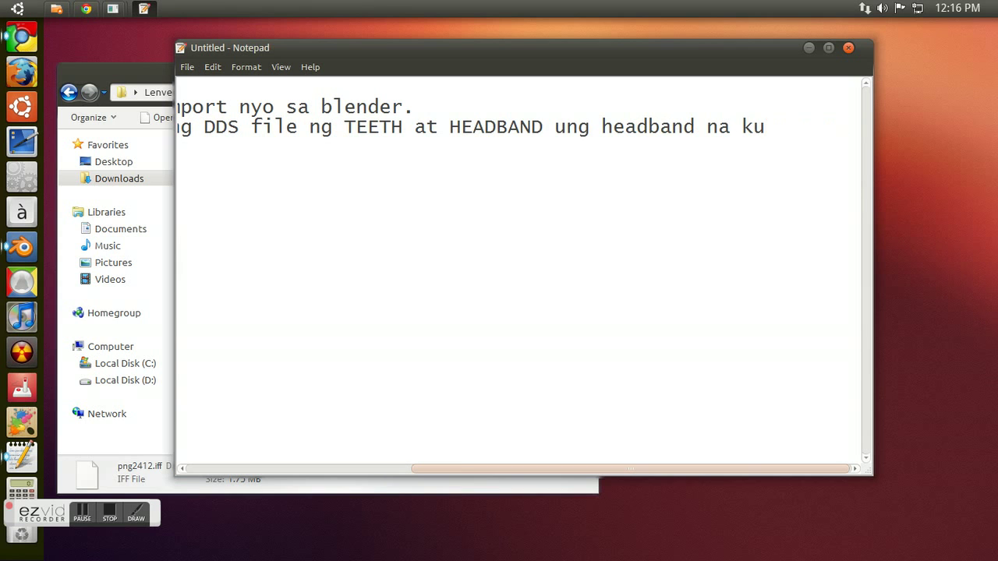
{"action": "key", "text": "BackSpace"}
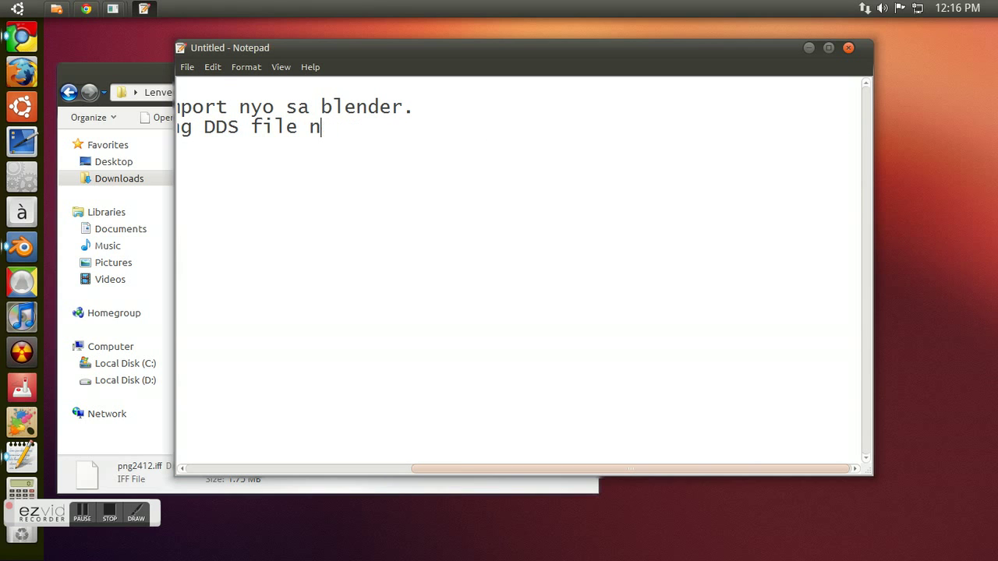
{"action": "key", "text": "BackSpace"}
{"action": "key", "text": "BackSpace"}
{"action": "key", "text": "BackSpace"}
{"action": "key", "text": "BackSpace"}
{"action": "key", "text": "BackSpace"}
{"action": "key", "text": "BackSpace"}
{"action": "key", "text": "BackSpace"}
{"action": "key", "text": "BackSpace"}
{"action": "key", "text": "BackSpace"}
{"action": "key", "text": "BackSpace"}
{"action": "key", "text": "BackSpace"}
{"action": "key", "text": "BackSpace"}
{"action": "key", "text": "BackSpace"}
{"action": "key", "text": "BackSpace"}
{"action": "key", "text": "BackSpace"}
{"action": "key", "text": "BackSpace"}
{"action": "key", "text": "BackSpace"}
{"action": "key", "text": "BackSpace"}
{"action": "key", "text": "BackSpace"}
{"action": "key", "text": "BackSpace"}
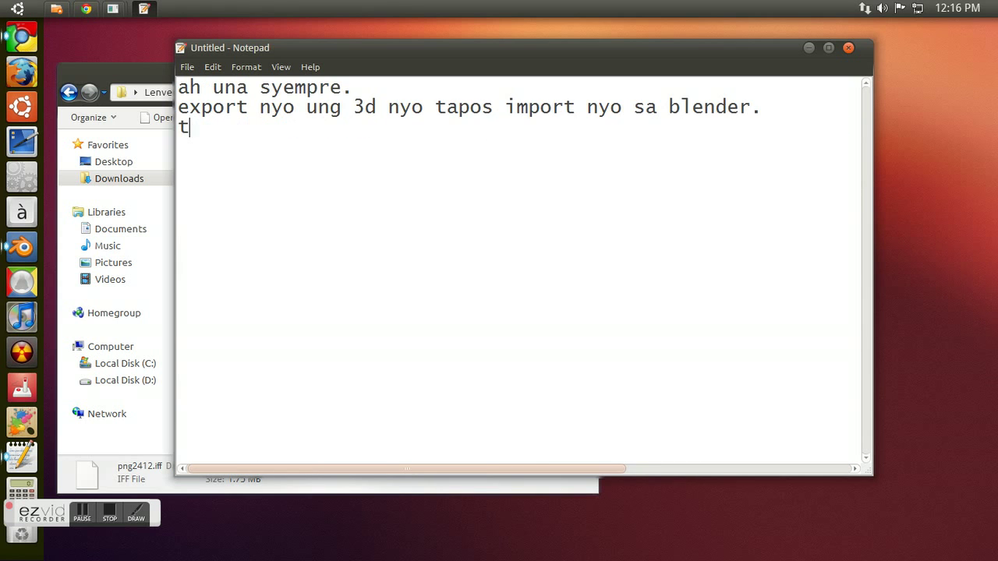
Add the note lines "then start editing. :)" and "follow nyo nalang po ung mga steps na gagawin ko.", trim the ending, and minimize the note
{"action": "type", "text": "then start editing. :"}
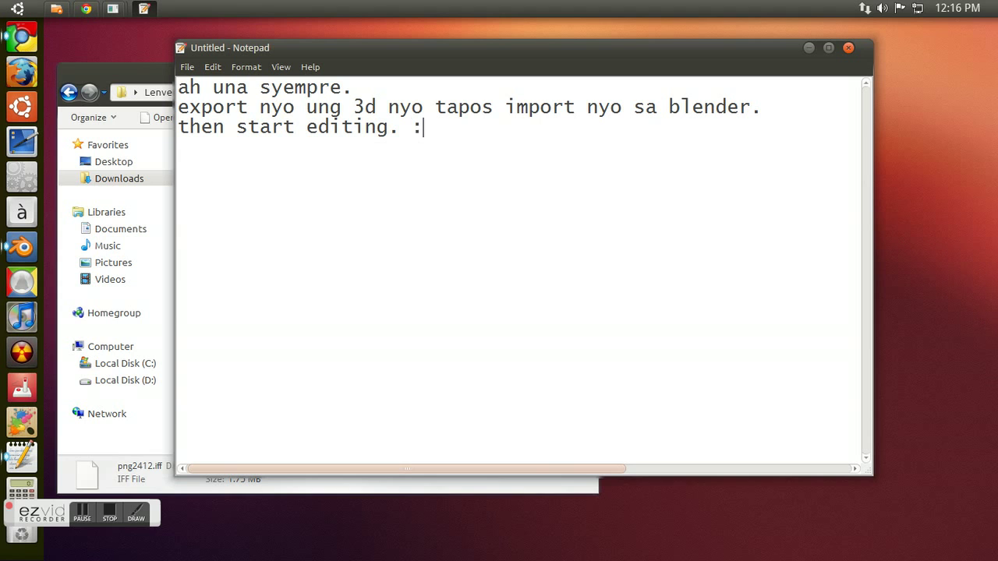
{"action": "type", "text": ") follow nyo nalang po"}
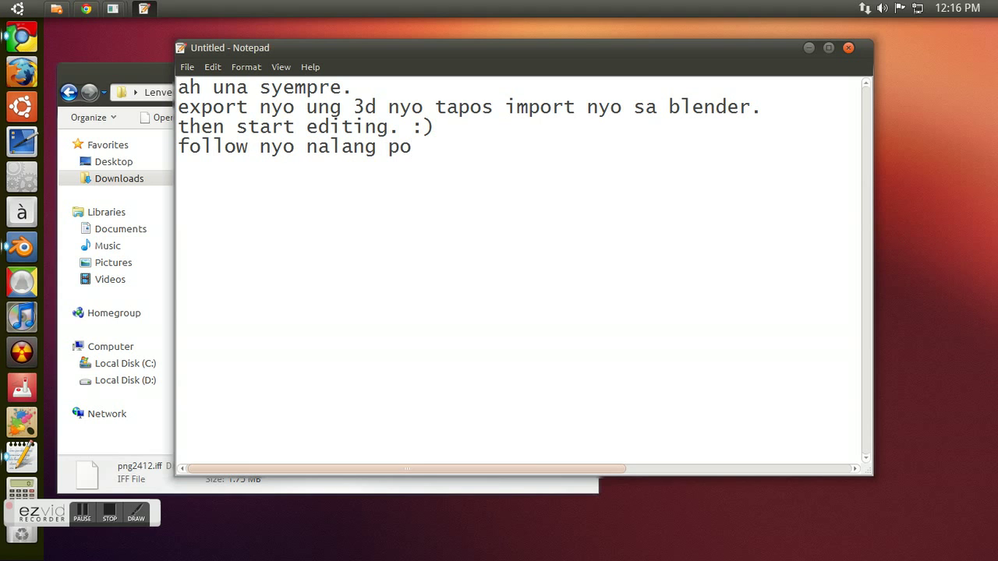
{"action": "type", "text": " ung mga steps na gagawin ko."}
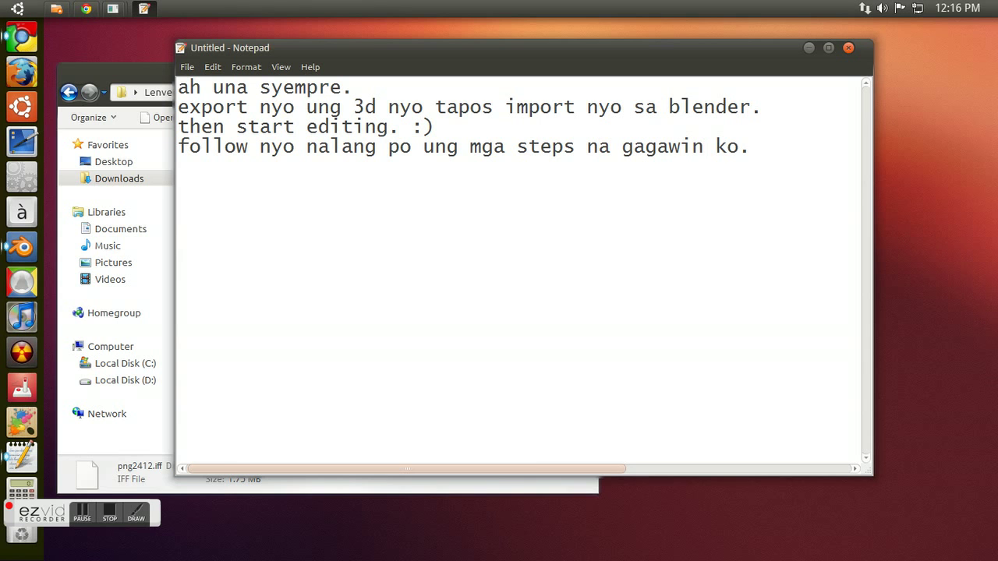
{"action": "key", "text": "BackSpace"}
{"action": "key", "text": "BackSpace"}
{"action": "key", "text": "BackSpace"}
{"action": "key", "text": "BackSpace"}
{"action": "key", "text": "BackSpace"}
{"action": "left_click", "coordinate": [809, 47]}
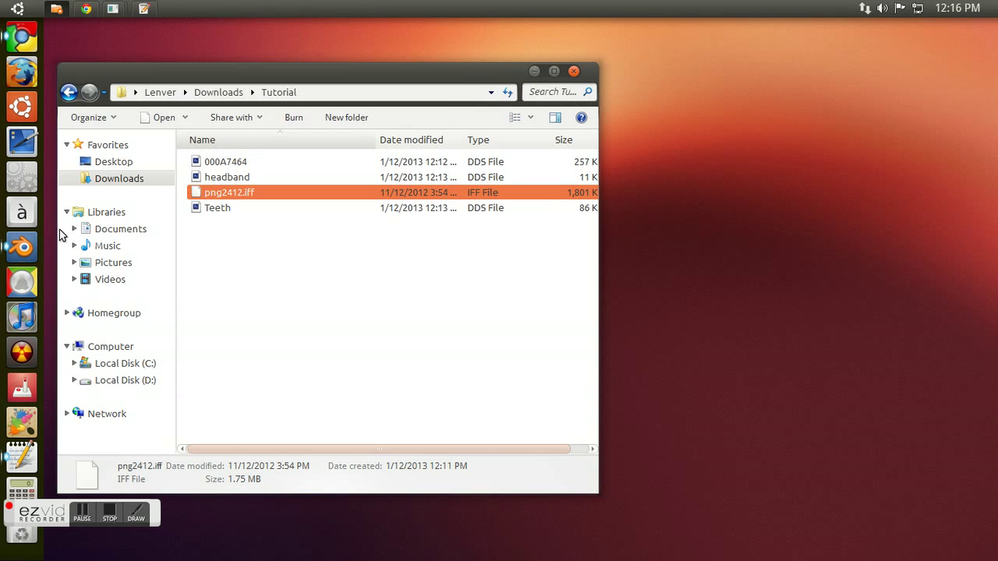
Switch to Blender and import the N2KM model Tutorial.n2km from Blender's Temp folder
{"action": "mouse_move", "coordinate": [112, 9]}
{"action": "left_click", "coordinate": [265, 86]}
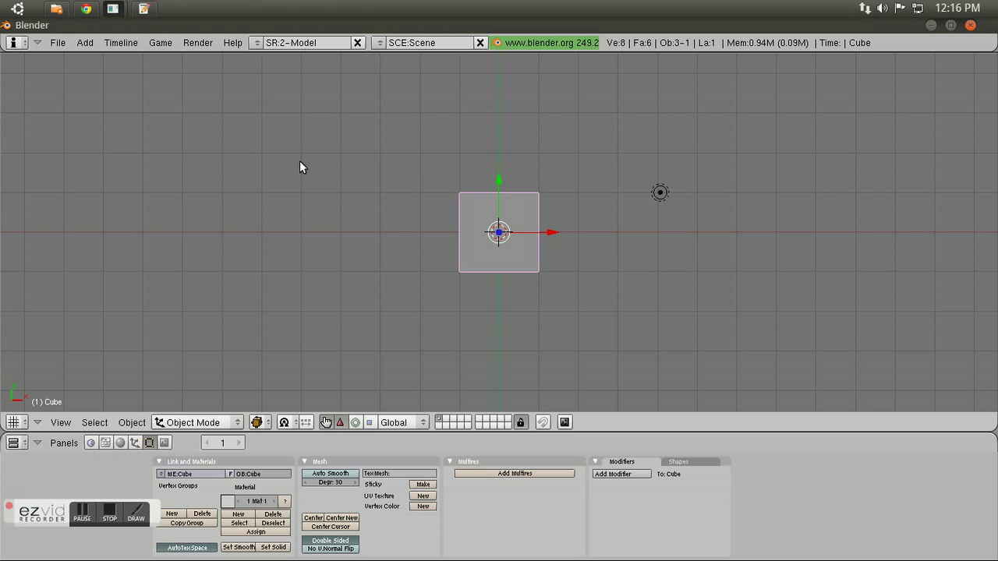
{"action": "left_click", "coordinate": [58, 42]}
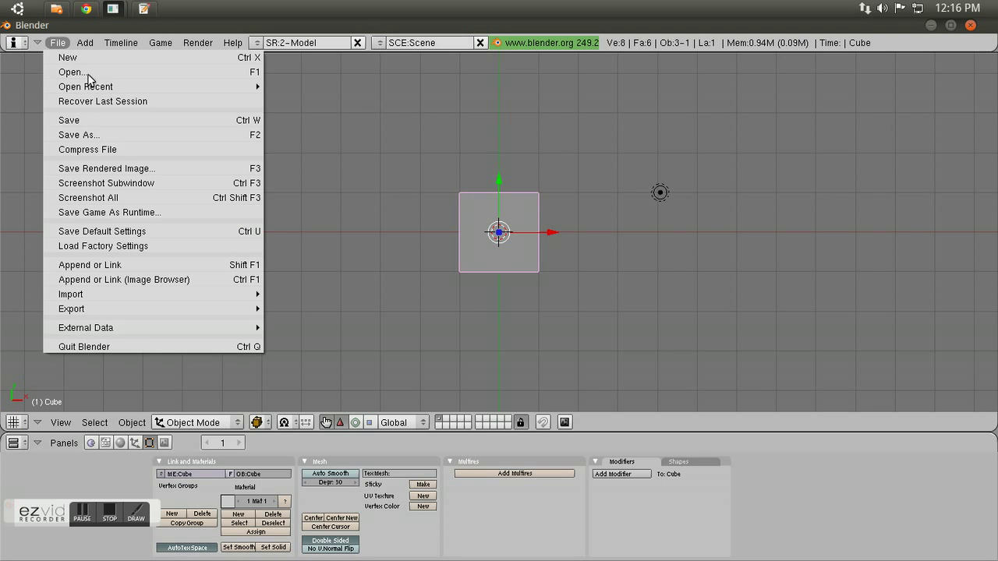
{"action": "mouse_move", "coordinate": [141, 296]}
{"action": "left_click", "coordinate": [350, 301]}
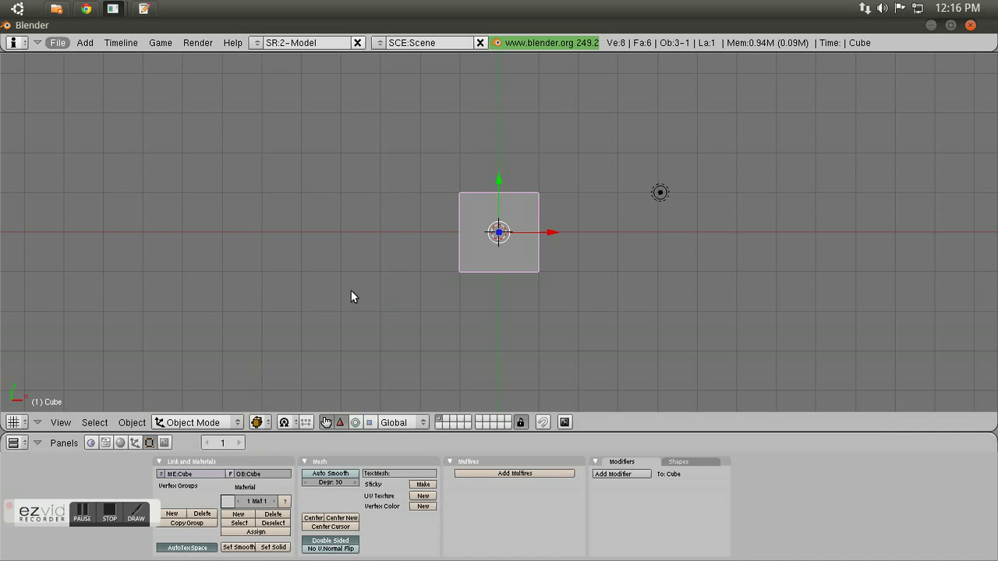
{"action": "left_click", "coordinate": [25, 91]}
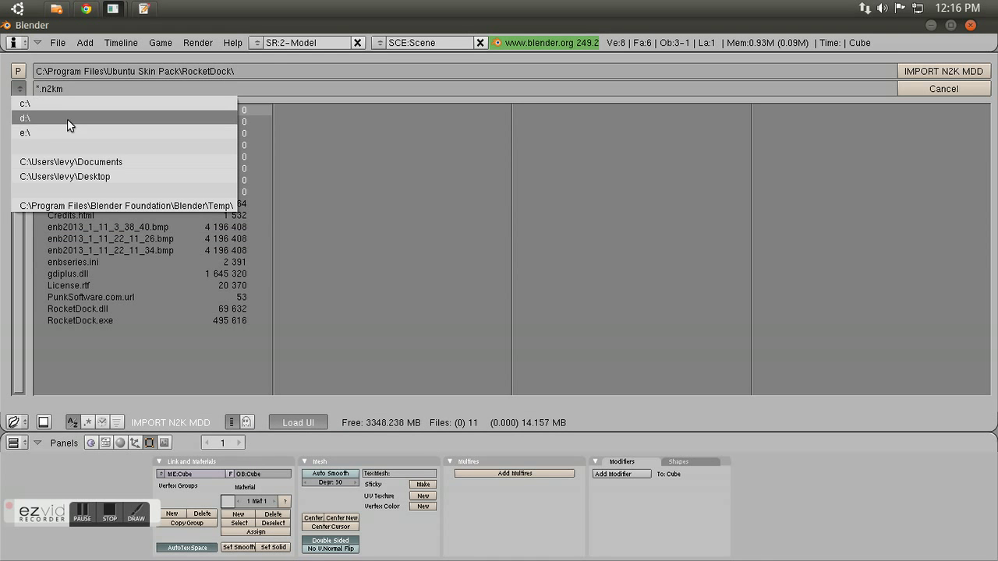
{"action": "left_click", "coordinate": [78, 203]}
{"action": "left_click", "coordinate": [97, 147]}
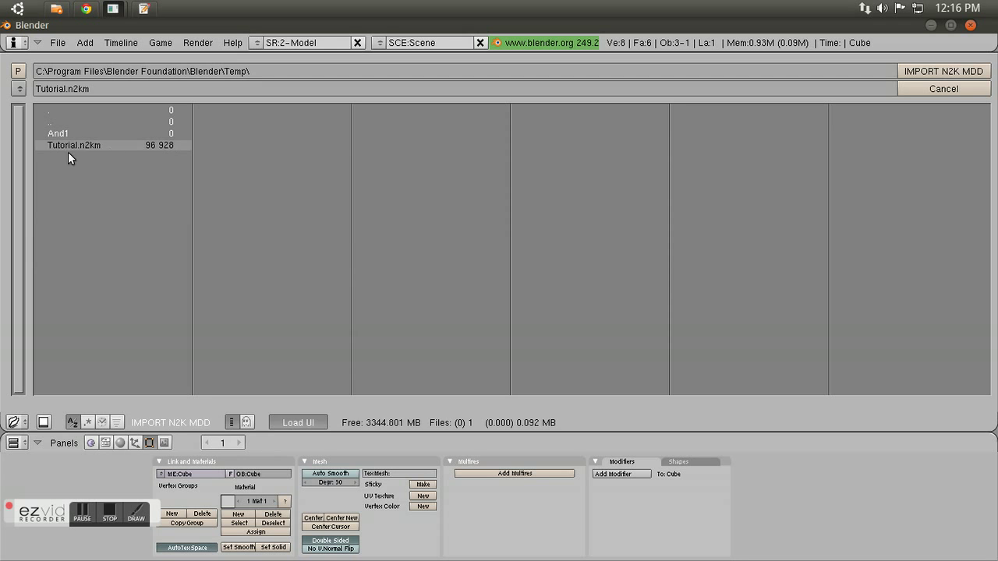
{"action": "left_click", "coordinate": [930, 72]}
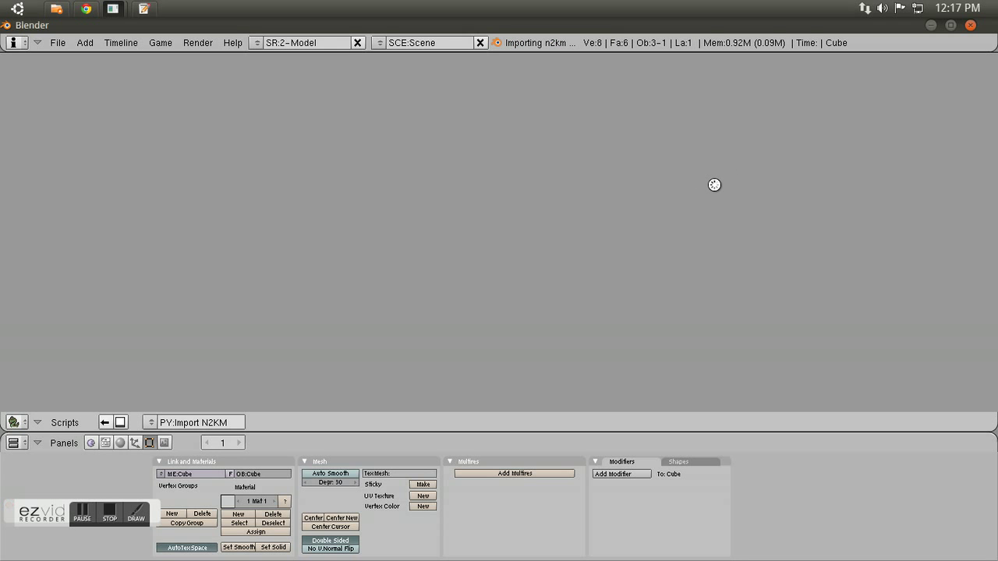
Open mesh 0-1 of the NBA2KM scene in Edit Mode and set the 3D view's draw type to Textured
{"action": "scroll", "coordinate": [481, 163], "scroll_direction": "down", "scroll_amount": 8}
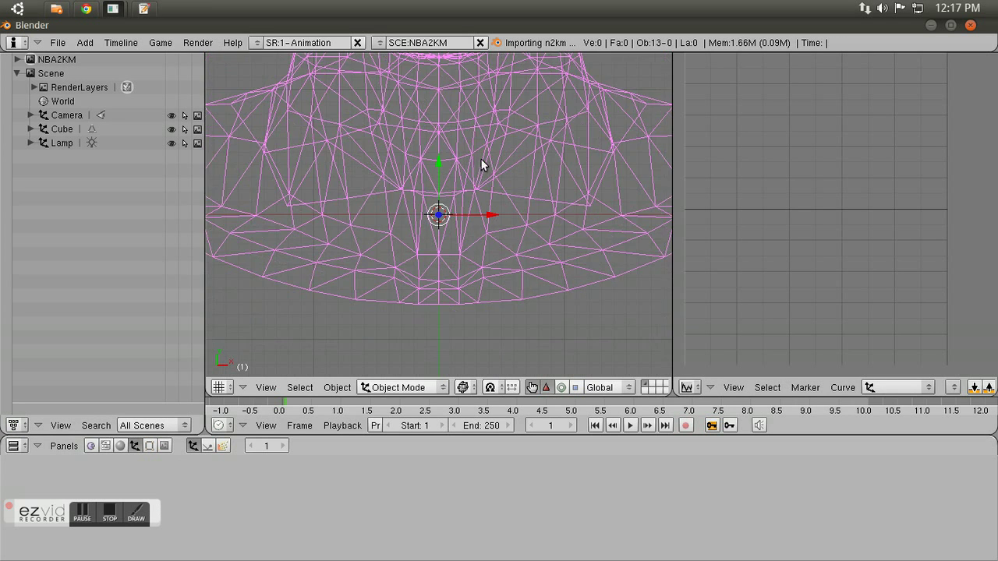
{"action": "middle_click_drag", "start_coordinate": [456, 116], "coordinate": [459, 200], "text": "shift"}
{"action": "scroll", "coordinate": [459, 194], "scroll_direction": "up", "scroll_amount": 2}
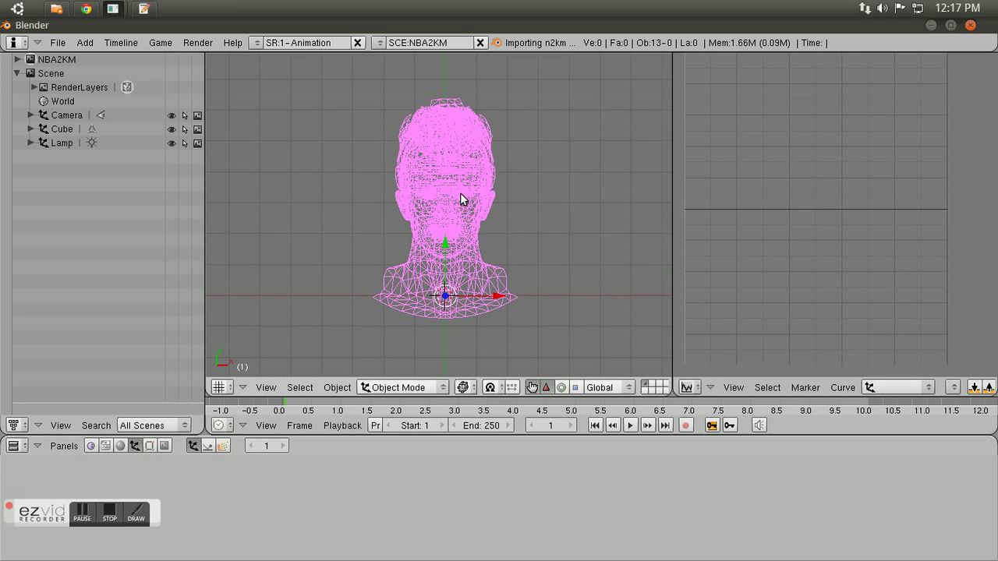
{"action": "left_click", "coordinate": [17, 60]}
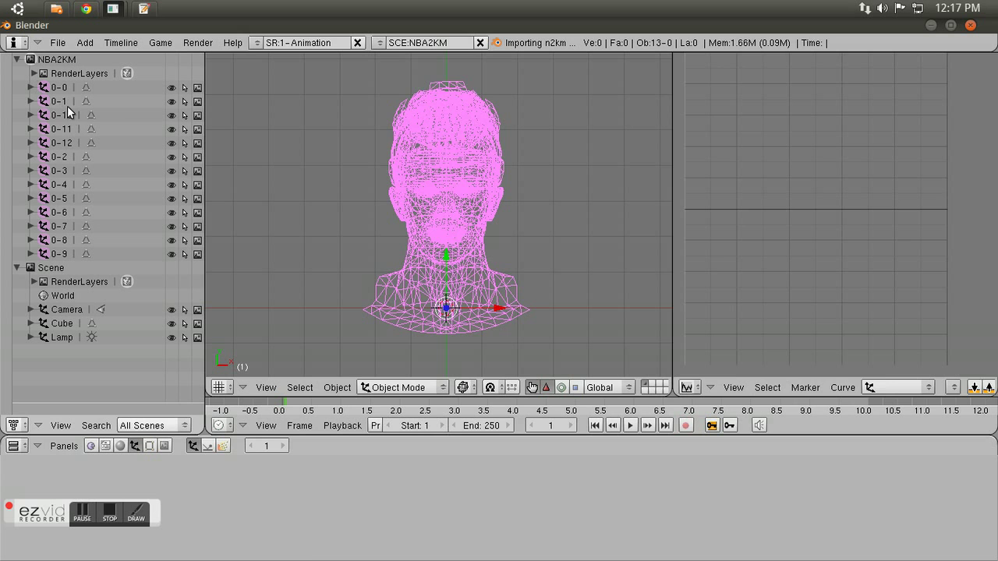
{"action": "left_click", "coordinate": [67, 105]}
{"action": "left_click", "coordinate": [87, 101]}
{"action": "left_click", "coordinate": [458, 388]}
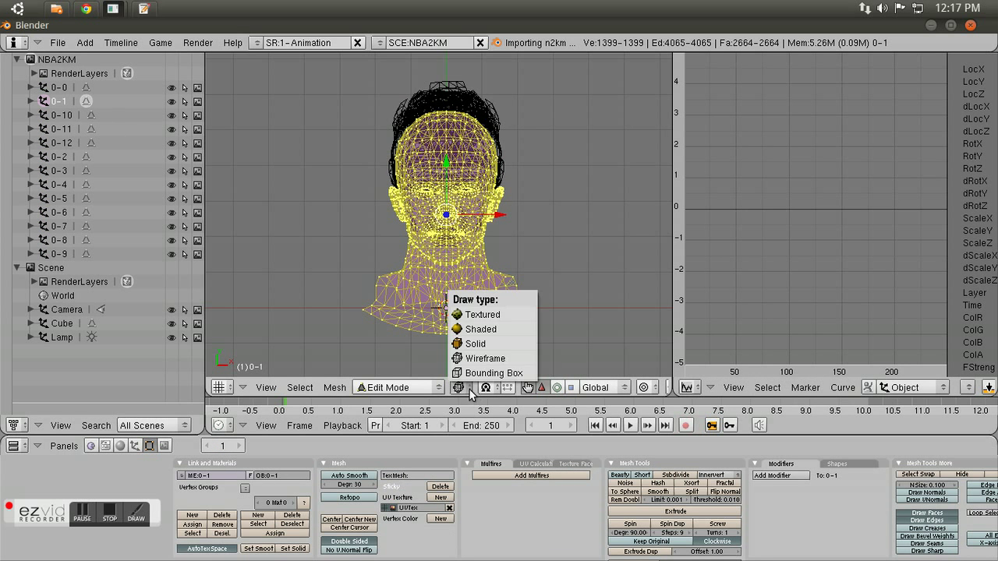
{"action": "left_click", "coordinate": [489, 327]}
Turn the Ipo Curve Editor area into a UV/Image Editor and open its image file browser
{"action": "left_click", "coordinate": [686, 387]}
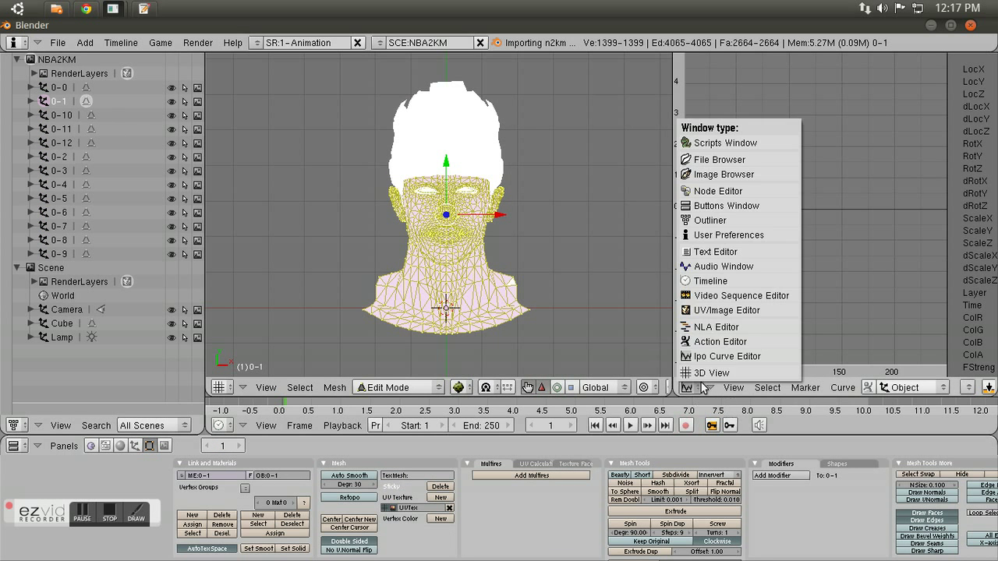
{"action": "left_click", "coordinate": [716, 318]}
{"action": "left_click", "coordinate": [803, 387]}
{"action": "left_click", "coordinate": [820, 364]}
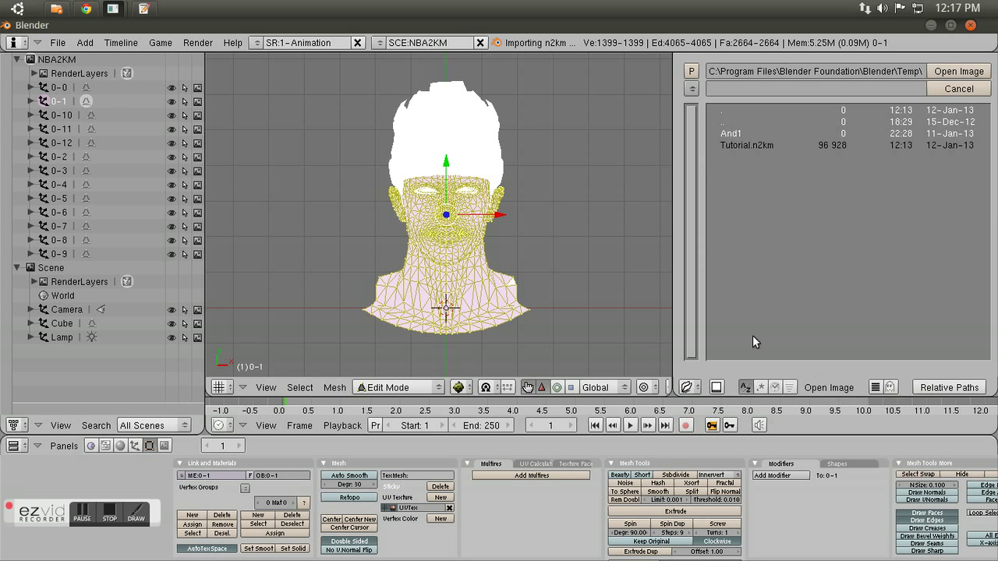
Load 000A7464.dds from the Downloads\Tutorial folder as the texture of the face mesh, reusing the folder path copied from the file manager
{"action": "left_click", "coordinate": [56, 9]}
{"action": "left_click", "coordinate": [348, 98]}
{"action": "key", "text": "ctrl+c"}
{"action": "left_click", "coordinate": [847, 73]}
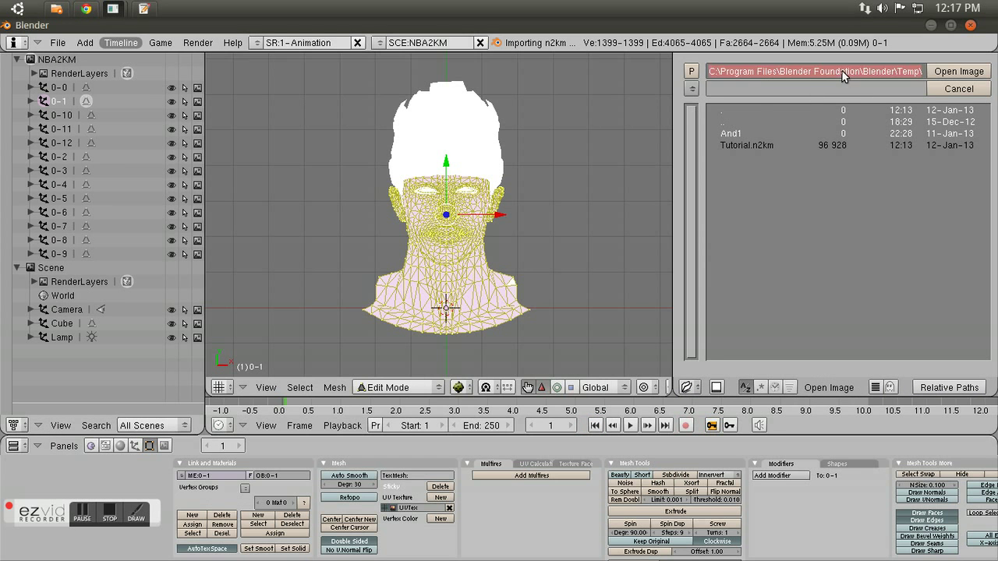
{"action": "key", "text": "ctrl+v"}
{"action": "key", "text": "Return"}
{"action": "left_click", "coordinate": [761, 136]}
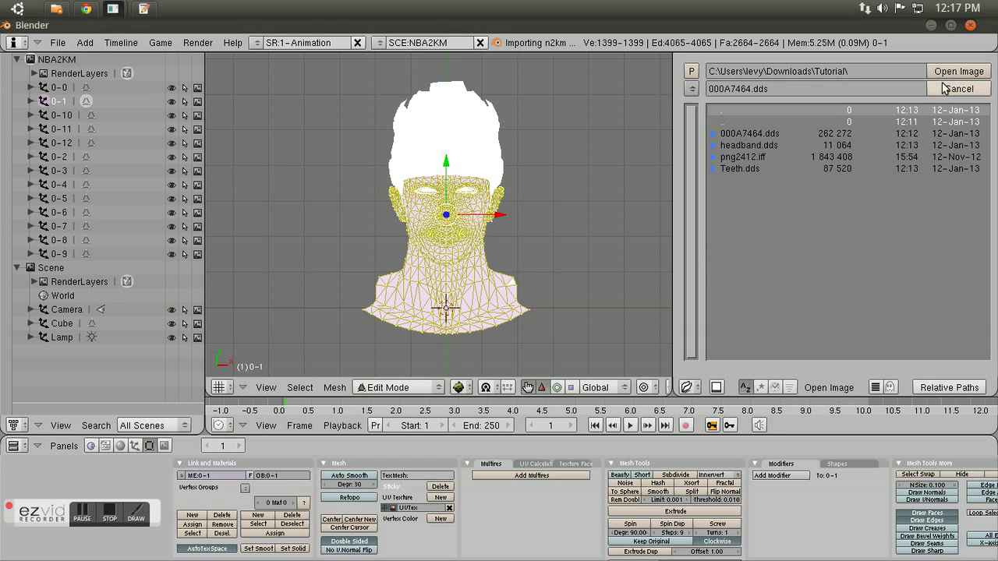
{"action": "left_click", "coordinate": [945, 76]}
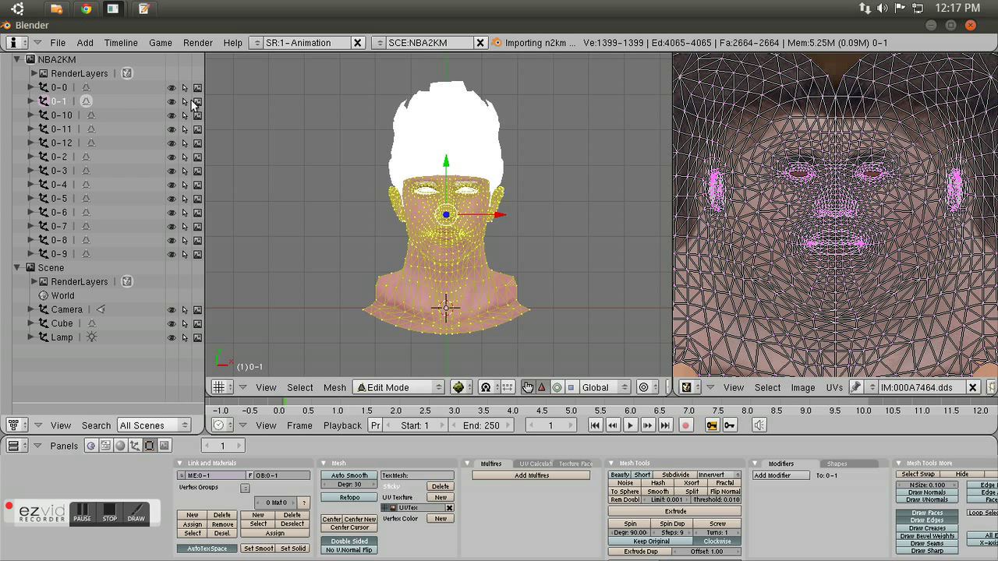
Select object 0-0 in place of the face mesh and inspect the textured head from an angle
{"action": "left_click", "coordinate": [68, 88]}
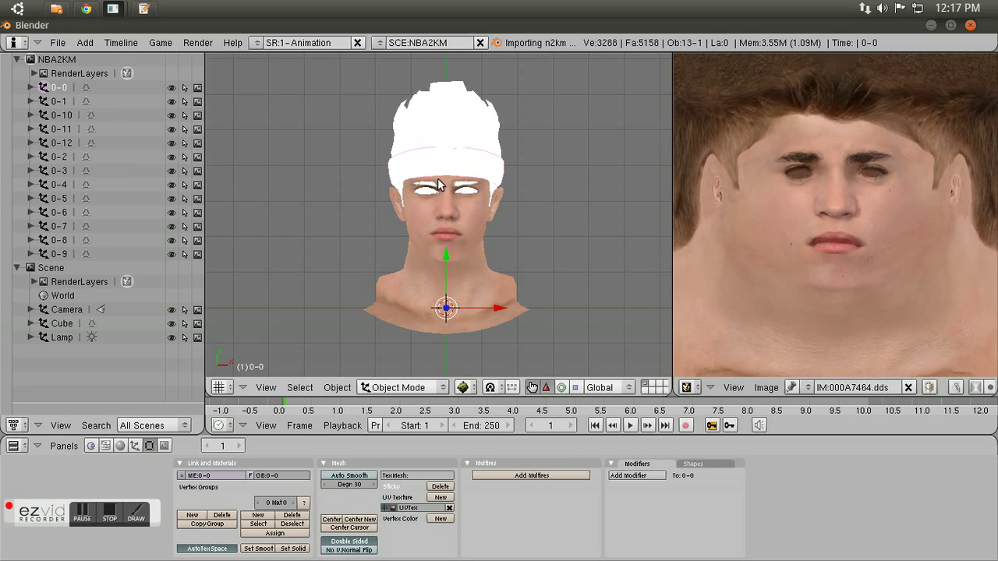
{"action": "scroll", "coordinate": [467, 221], "scroll_direction": "up", "scroll_amount": 5}
{"action": "middle_click_drag", "start_coordinate": [450, 222], "coordinate": [414, 209]}
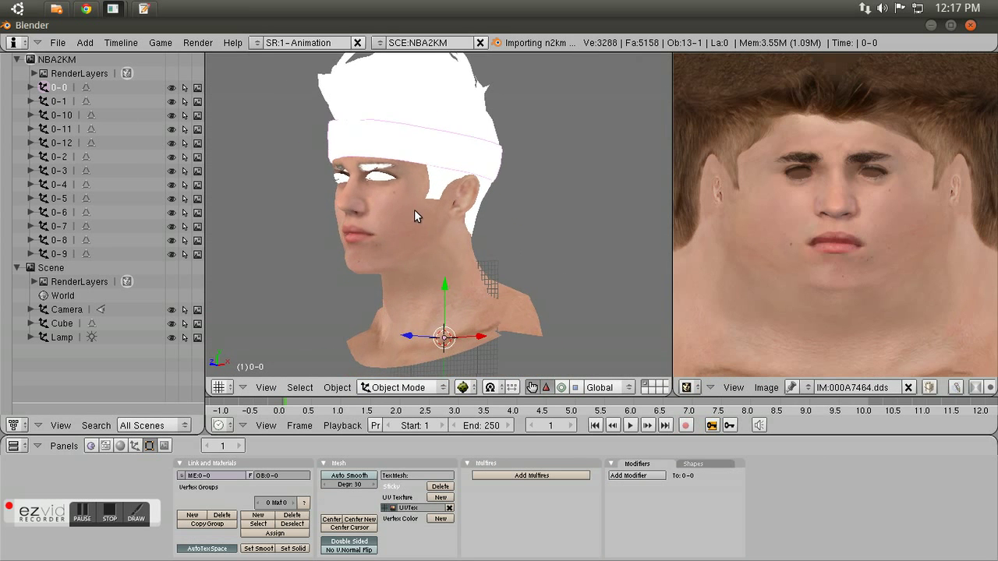
Hide all the NBA2KM head meshes except the teeth mesh 0-5
{"action": "left_click", "coordinate": [172, 101]}
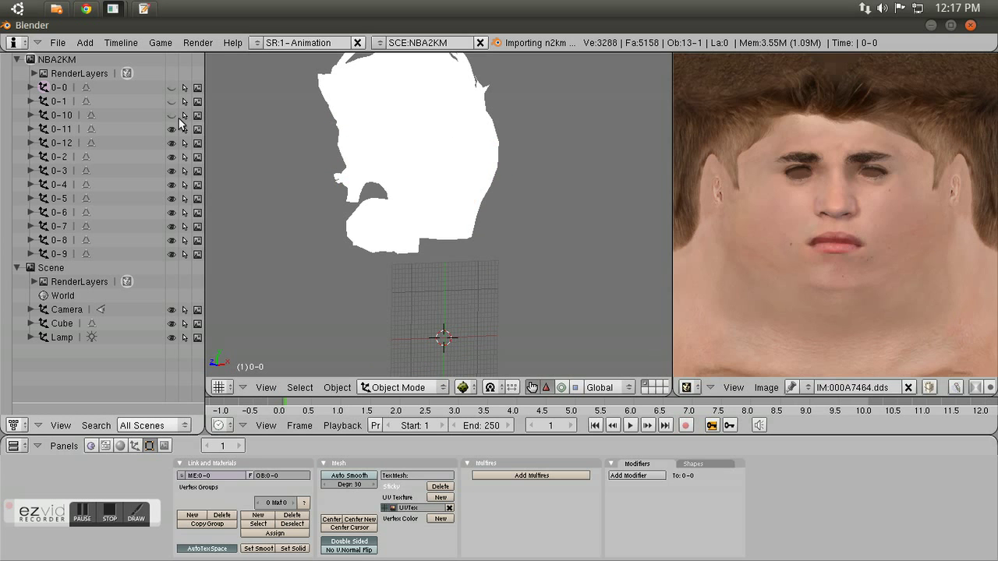
{"action": "left_click", "coordinate": [173, 143]}
{"action": "left_click", "coordinate": [173, 157]}
{"action": "left_click", "coordinate": [173, 171]}
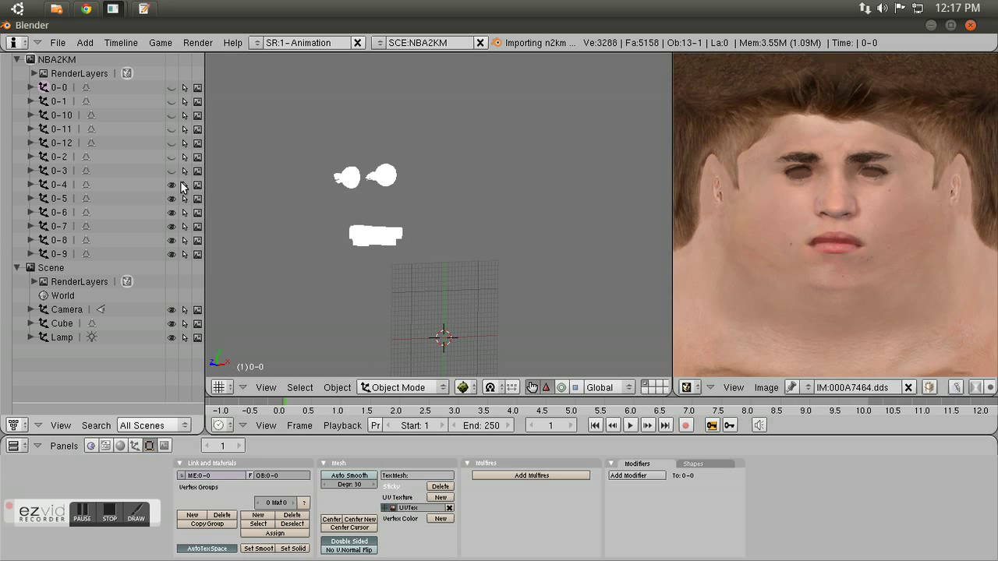
{"action": "left_click", "coordinate": [179, 190]}
{"action": "left_click", "coordinate": [179, 191]}
{"action": "left_click", "coordinate": [179, 190]}
{"action": "middle_click_drag", "start_coordinate": [382, 212], "coordinate": [410, 210]}
{"action": "left_click", "coordinate": [172, 198]}
{"action": "left_click", "coordinate": [172, 198]}
{"action": "left_click", "coordinate": [172, 212]}
{"action": "left_click", "coordinate": [172, 226]}
{"action": "left_click", "coordinate": [172, 240]}
{"action": "left_click", "coordinate": [172, 254]}
Switch to Notepad and replace the note with "Hide muna po lahat ng layers maliban dun sa layer ng HEADBAND at Teeth"
{"action": "left_click", "coordinate": [145, 9]}
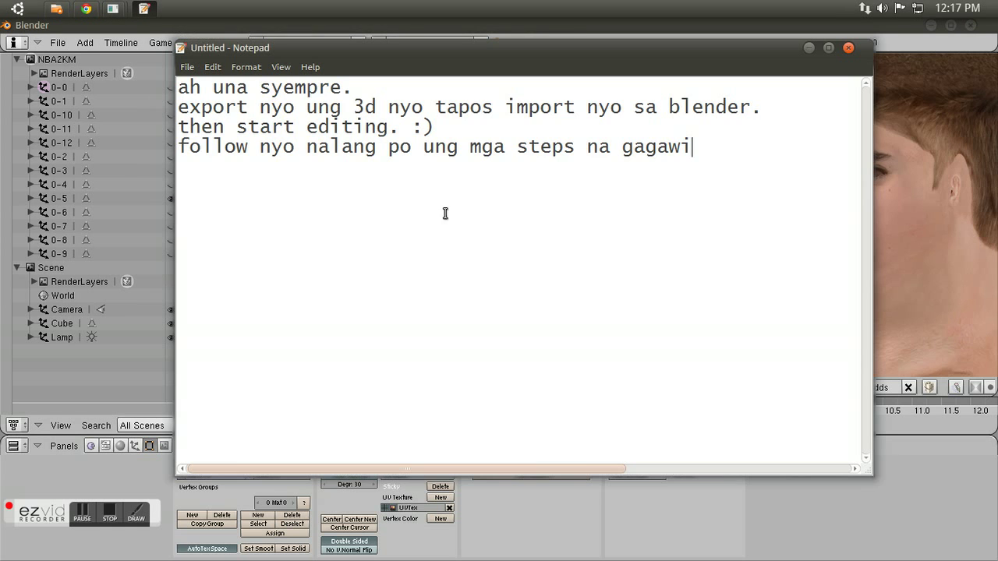
{"action": "left_click_drag", "start_coordinate": [690, 148], "coordinate": [123, 47]}
{"action": "key", "text": "BackSpace"}
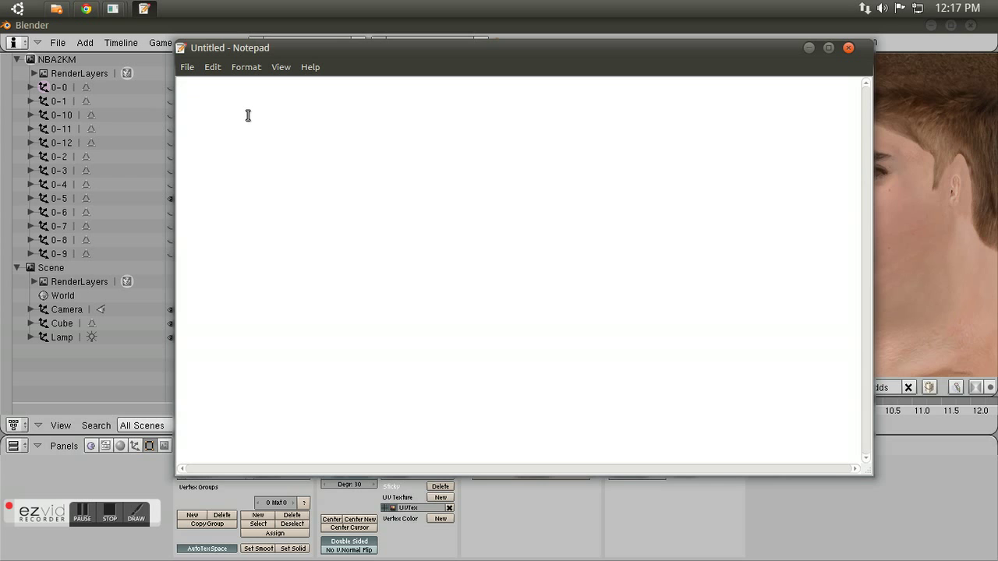
{"action": "type", "text": "Hide muna p"}
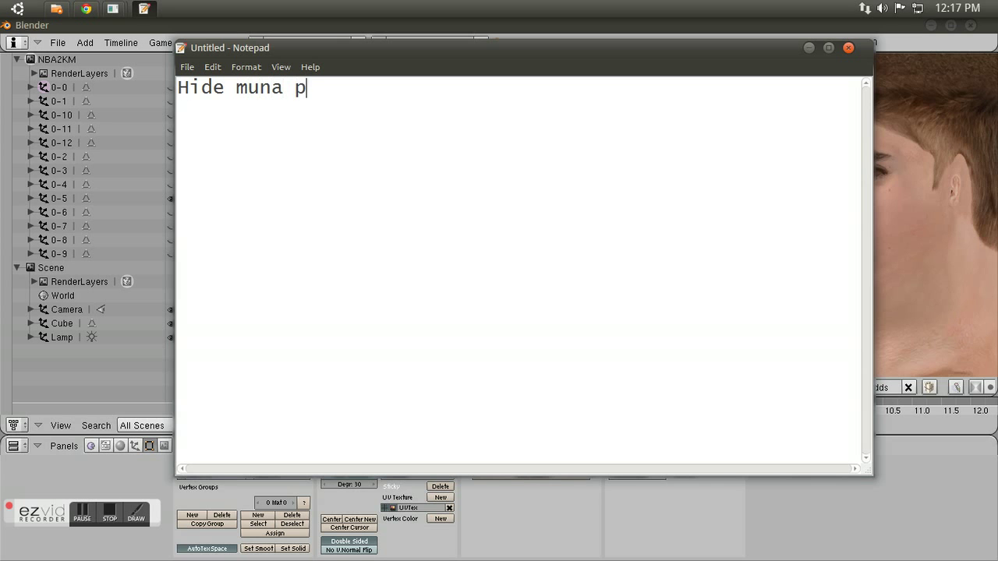
{"action": "type", "text": "o lahat ng layers ma"}
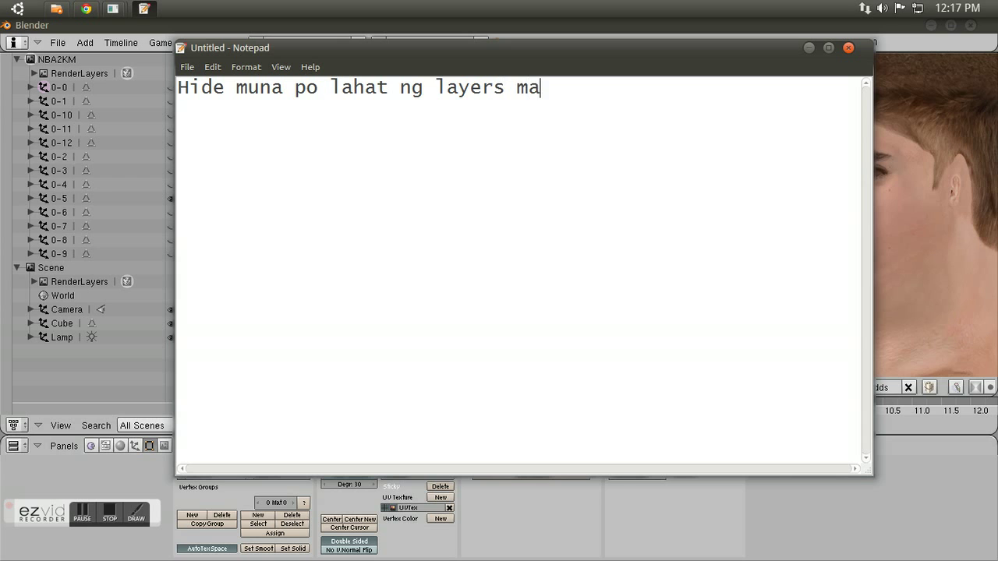
{"action": "type", "text": "liban dun sa layer ng HEADBAND at"}
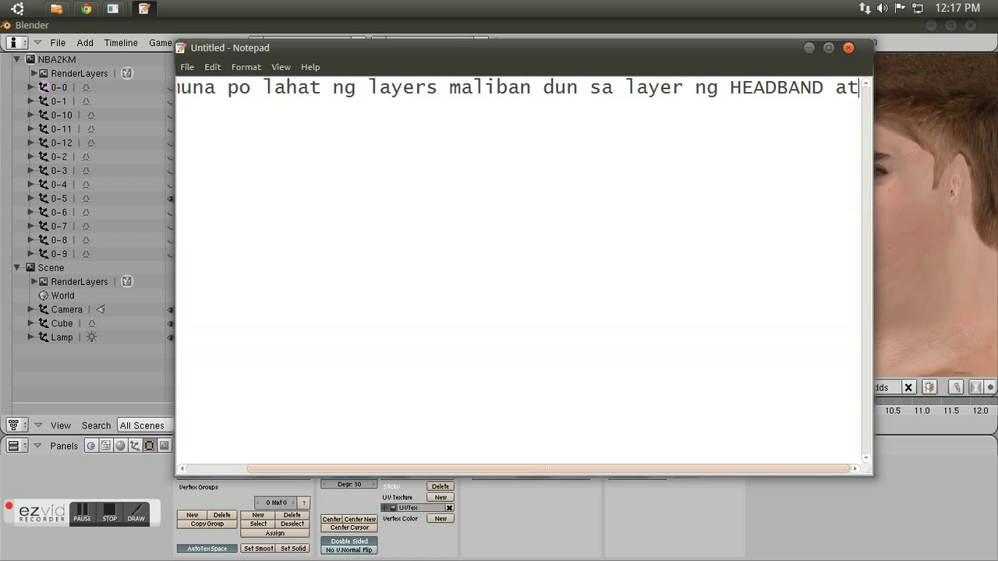
{"action": "type", "text": " HTeeth."}
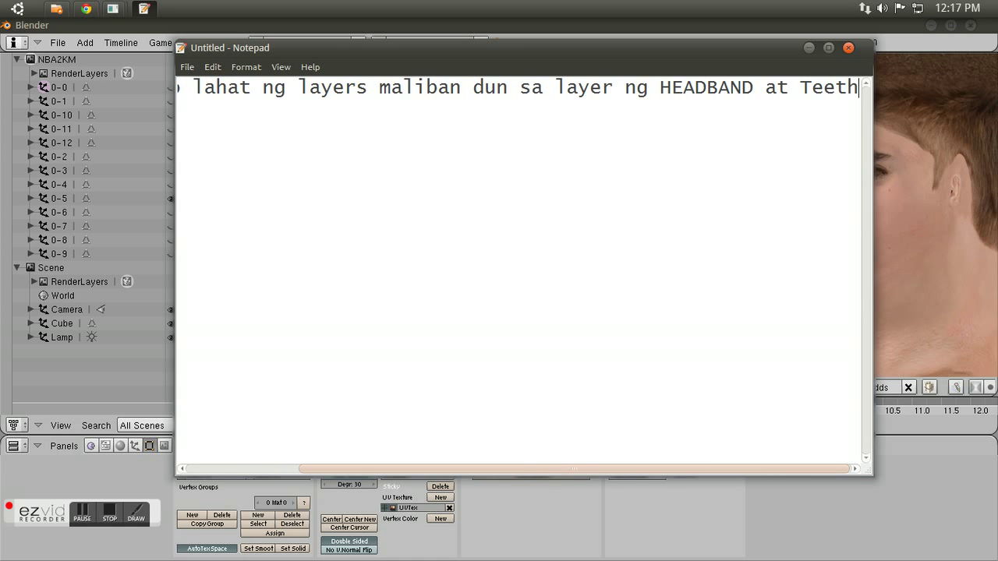
Erase the whole note about hiding the layers
{"action": "key", "text": "BackSpace"}
{"action": "key", "text": "BackSpace"}
{"action": "key", "text": "BackSpace"}
{"action": "key", "text": "BackSpace"}
{"action": "key", "text": "BackSpace"}
{"action": "key", "text": "BackSpace"}
{"action": "key", "text": "BackSpace"}
{"action": "key", "text": "BackSpace"}
{"action": "key", "text": "BackSpace"}
{"action": "key", "text": "BackSpace"}
{"action": "key", "text": "BackSpace"}
{"action": "key", "text": "BackSpace"}
{"action": "key", "text": "BackSpace"}
{"action": "key", "text": "BackSpace"}
{"action": "key", "text": "BackSpace"}
{"action": "key", "text": "BackSpace"}
{"action": "key", "text": "BackSpace"}
{"action": "key", "text": "BackSpace"}
{"action": "key", "text": "BackSpace"}
{"action": "key", "text": "BackSpace"}
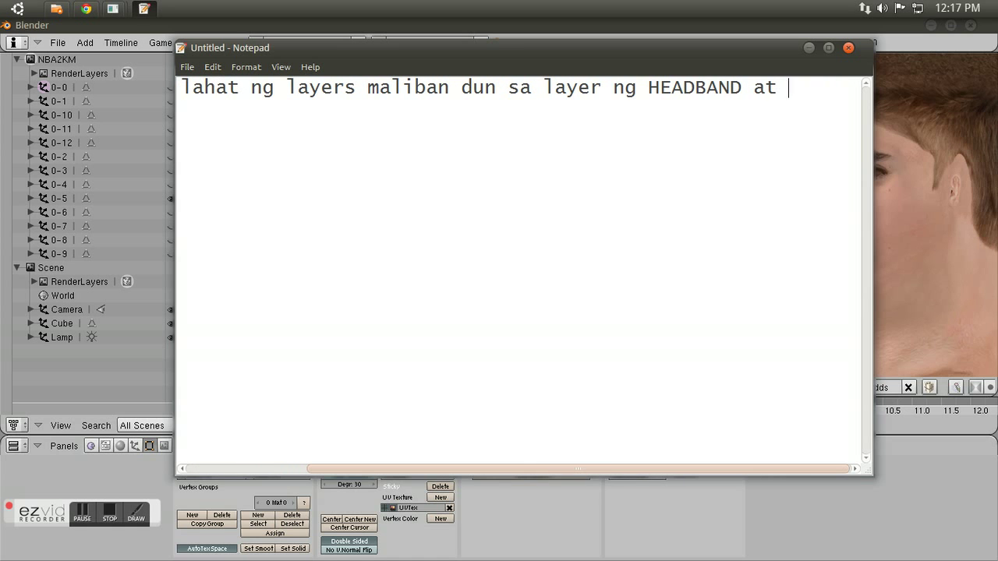
{"action": "key", "text": "BackSpace"}
{"action": "key", "text": "BackSpace"}
{"action": "key", "text": "BackSpace"}
{"action": "key", "text": "BackSpace"}
{"action": "key", "text": "BackSpace"}
{"action": "key", "text": "BackSpace"}
{"action": "key", "text": "BackSpace"}
{"action": "key", "text": "BackSpace"}
{"action": "key", "text": "BackSpace"}
{"action": "key", "text": "BackSpace"}
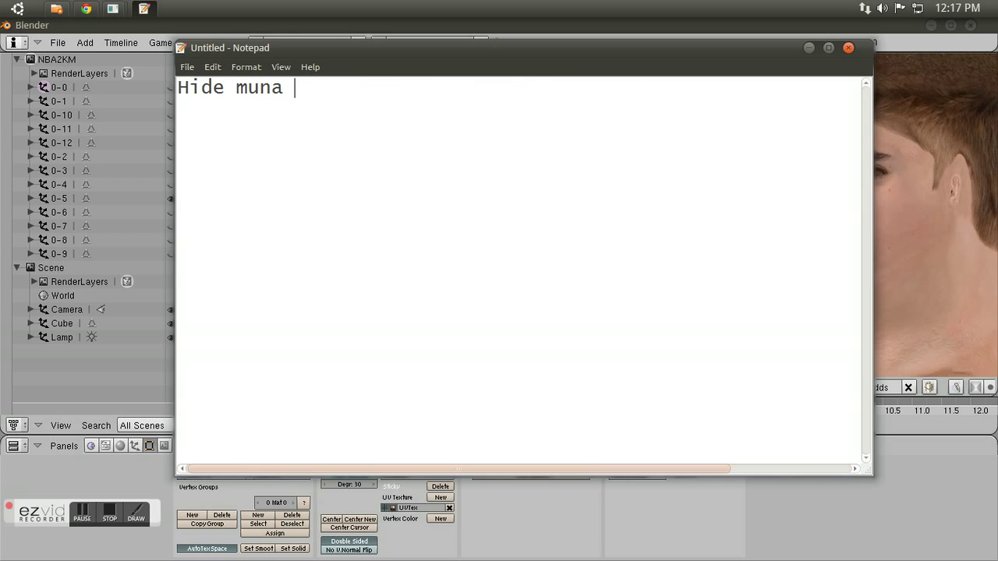
{"action": "key", "text": "BackSpace"}
{"action": "key", "text": "BackSpace"}
{"action": "key", "text": "BackSpace"}
{"action": "key", "text": "BackSpace"}
{"action": "key", "text": "BackSpace"}
{"action": "key", "text": "BackSpace"}
{"action": "key", "text": "BackSpace"}
{"action": "key", "text": "BackSpace"}
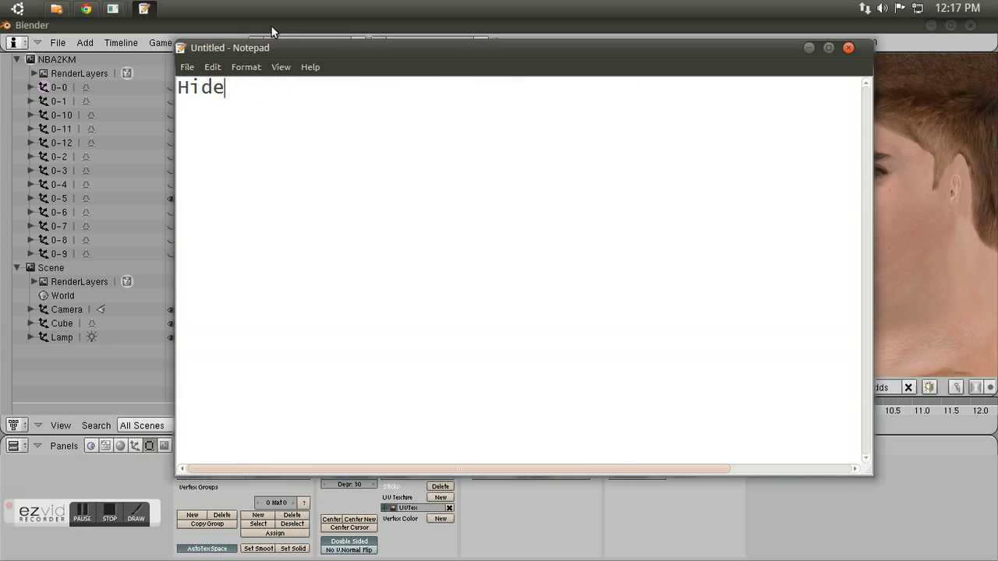
{"action": "key", "text": "BackSpace"}
{"action": "key", "text": "BackSpace"}
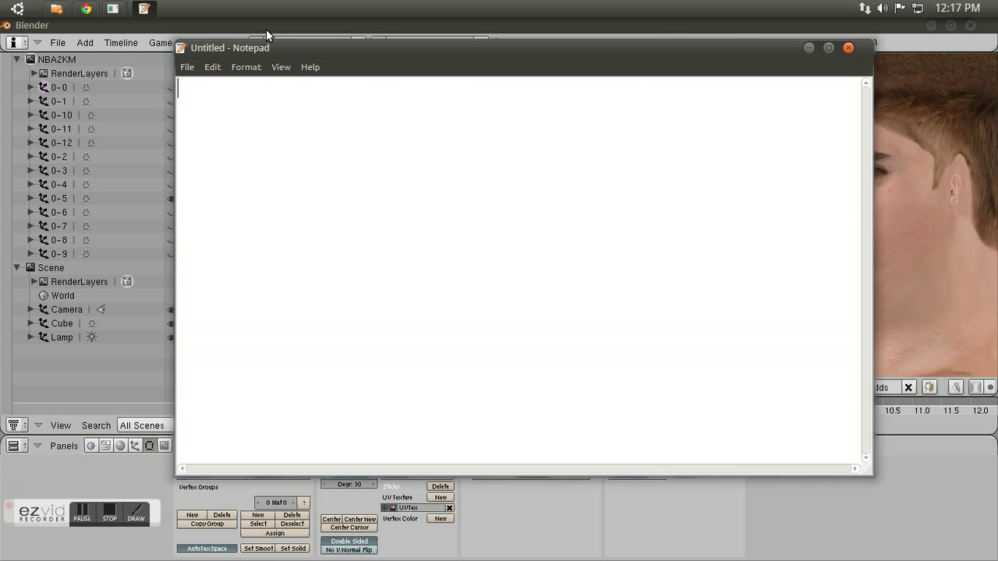
Write the note "then lagay ung dds file ng teeth and headband", clear it, and return to Blender
{"action": "left_click", "coordinate": [266, 29]}
{"action": "left_click", "coordinate": [143, 8]}
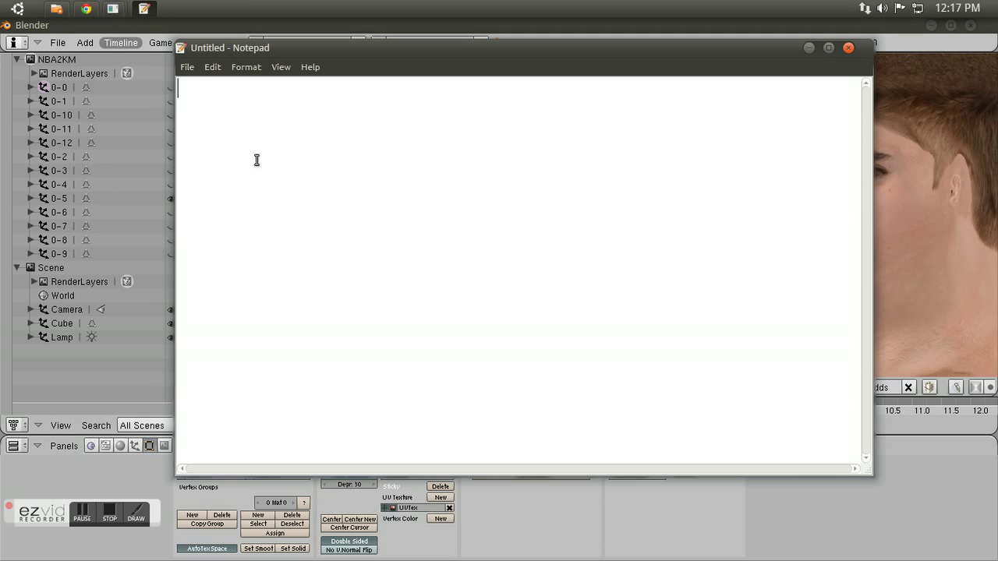
{"action": "type", "text": "then lagay ung "}
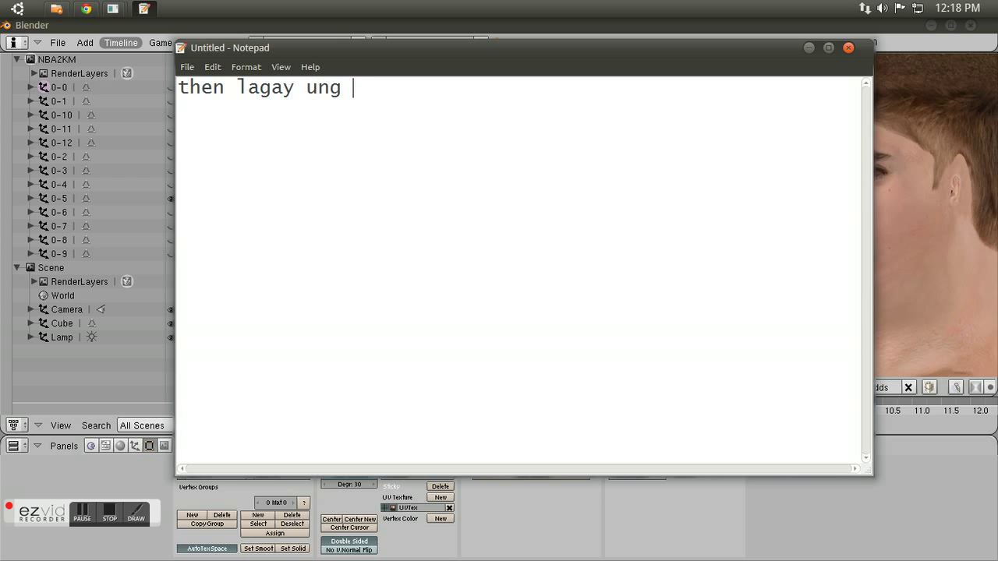
{"action": "type", "text": "dds file ng teeth and headband"}
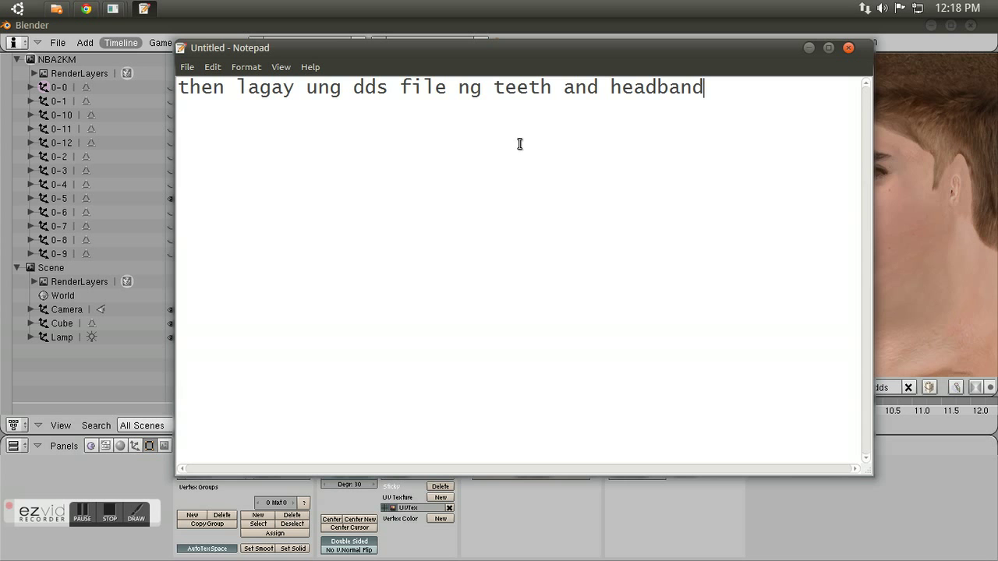
{"action": "key", "text": "ctrl+a"}
{"action": "key", "text": "Delete"}
{"action": "left_click", "coordinate": [303, 24]}
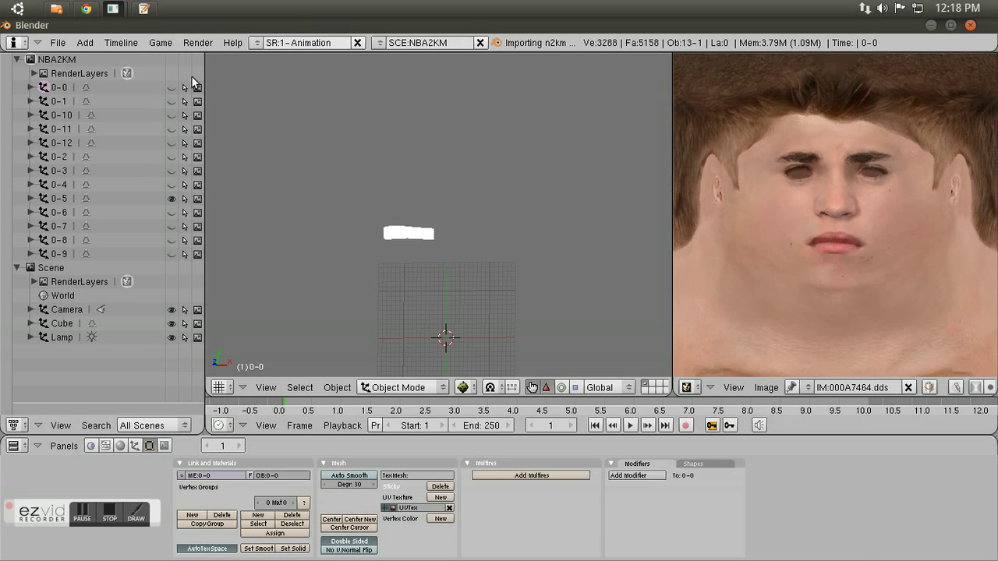
Show the headband mesh 0-0 and open it in Edit Mode
{"action": "left_click", "coordinate": [92, 144]}
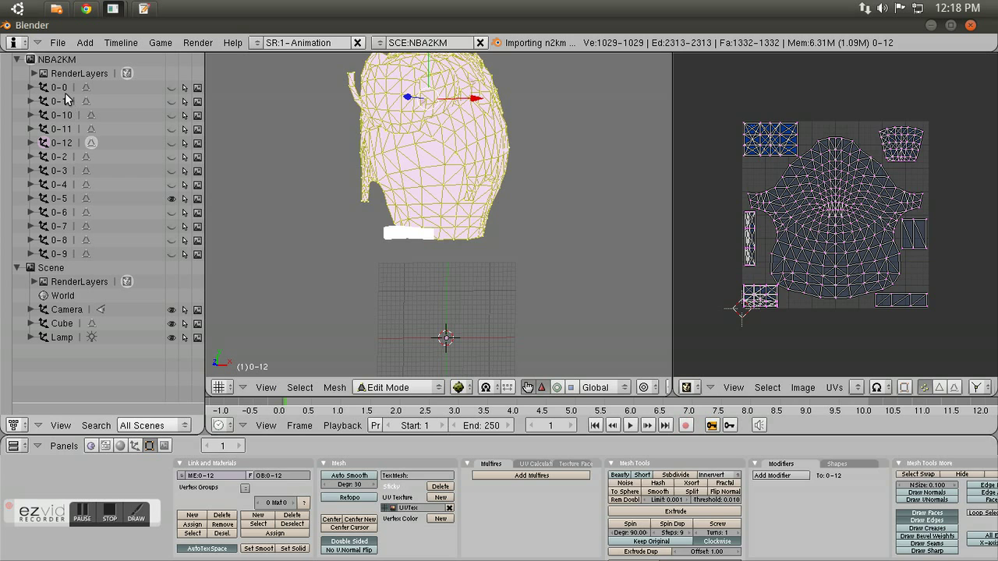
{"action": "left_click", "coordinate": [98, 90]}
{"action": "left_click", "coordinate": [97, 90]}
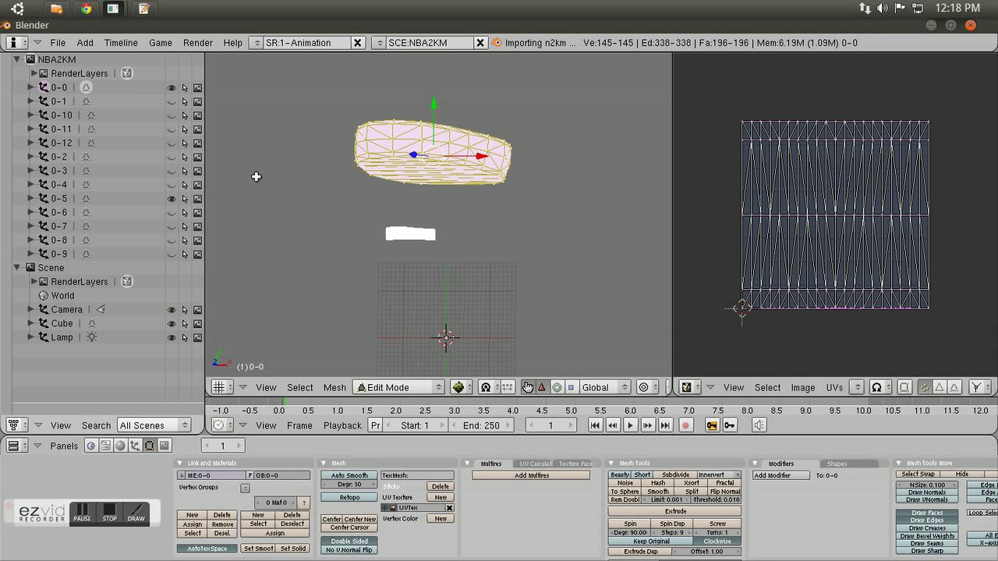
Load headband.dds from the Downloads\Tutorial folder as the texture of the headband mesh
{"action": "left_click", "coordinate": [805, 388]}
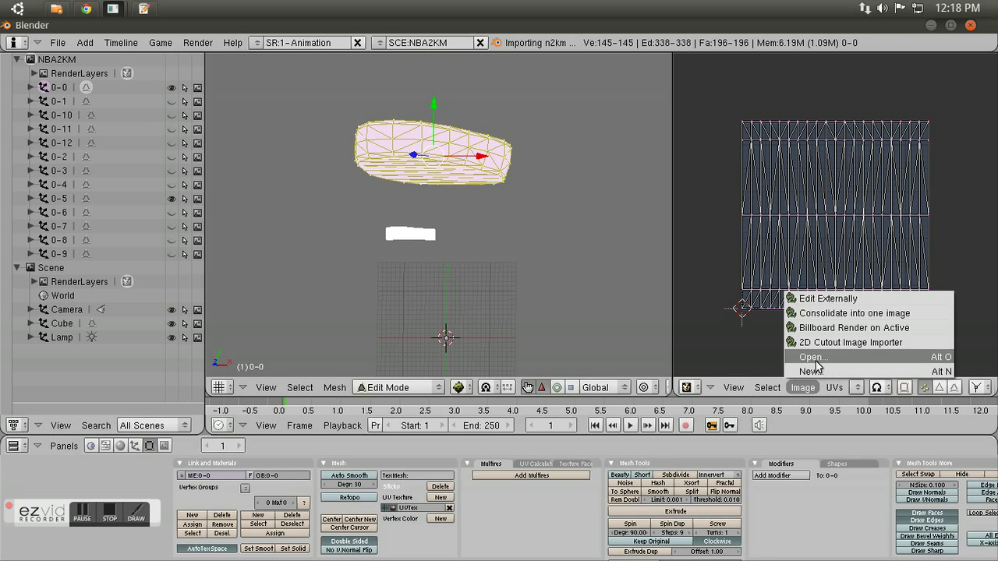
{"action": "left_click", "coordinate": [817, 371]}
{"action": "left_click", "coordinate": [691, 88]}
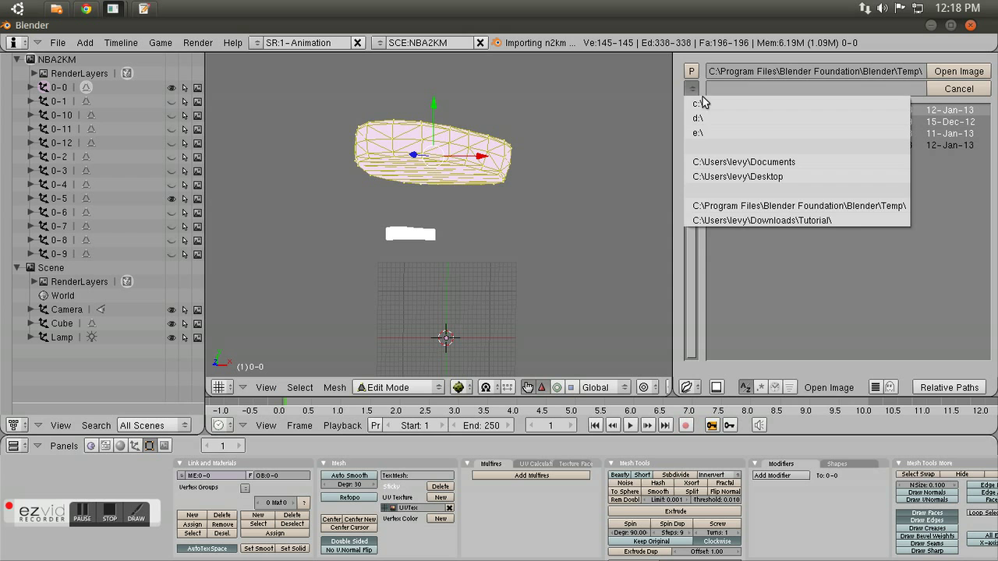
{"action": "left_click", "coordinate": [795, 224]}
{"action": "left_click", "coordinate": [748, 145]}
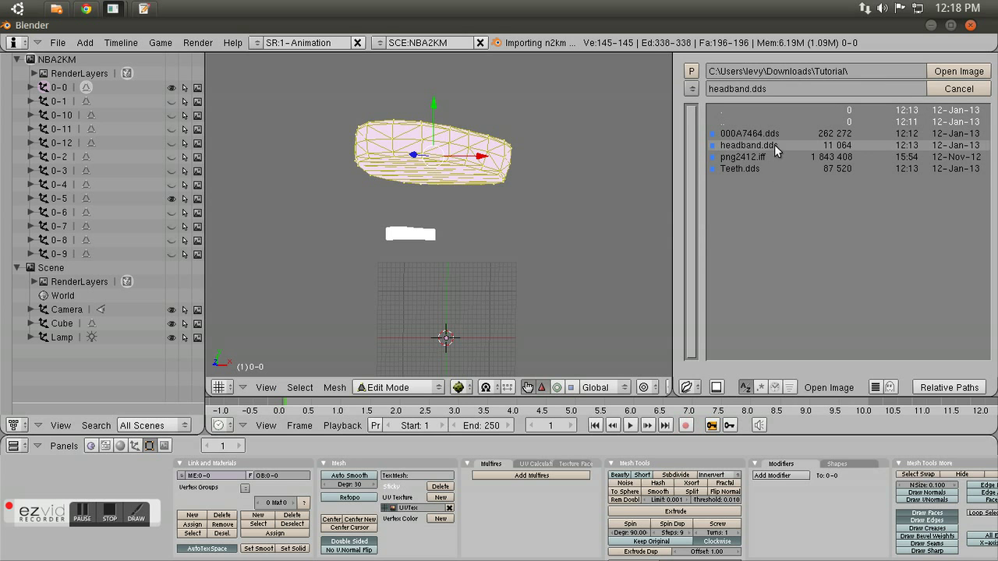
{"action": "left_click", "coordinate": [953, 71]}
{"action": "middle_click_drag", "start_coordinate": [382, 184], "coordinate": [358, 172]}
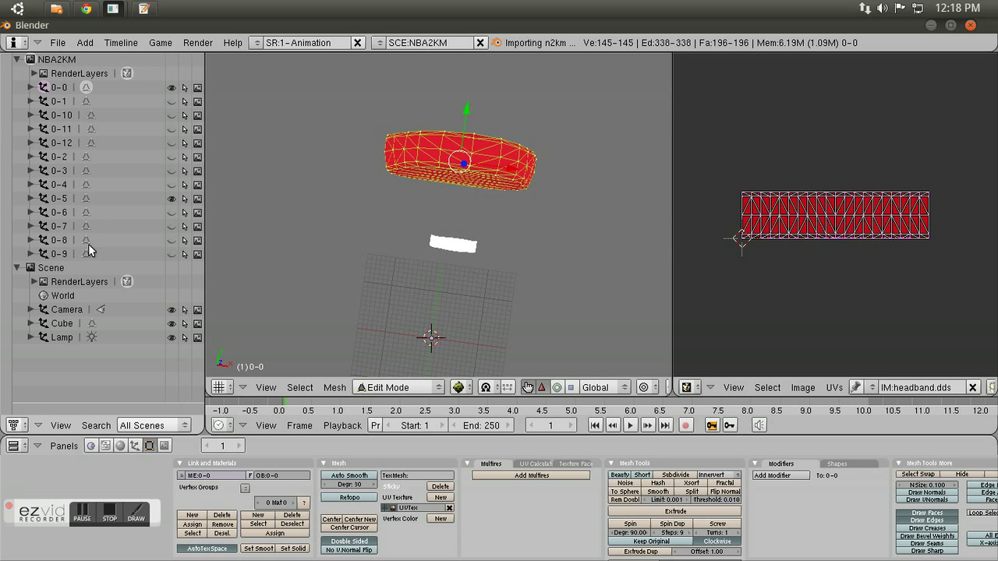
Open the teeth mesh 0-5 in Edit Mode and load Teeth.dds from the Downloads\Tutorial folder as its texture
{"action": "left_click", "coordinate": [68, 202]}
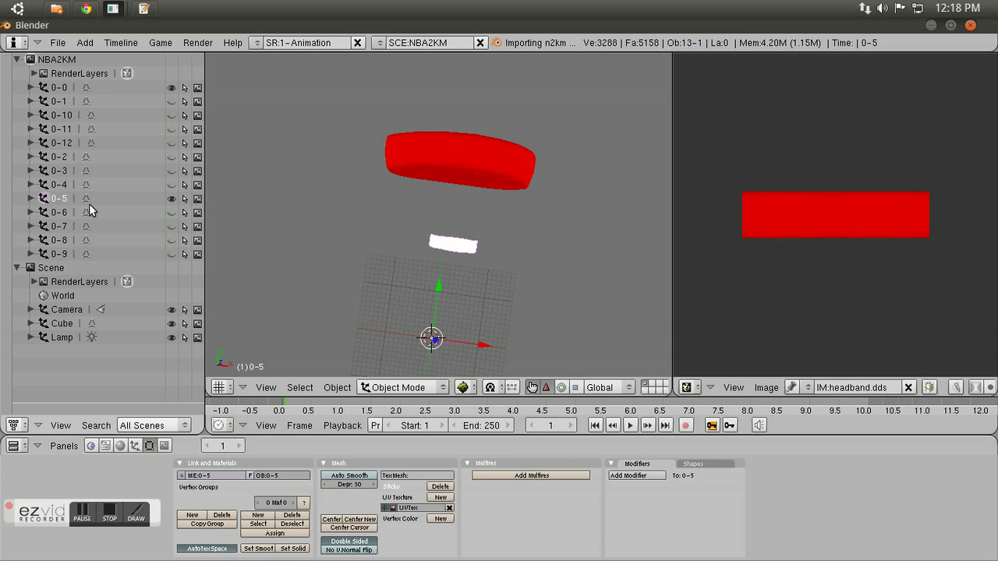
{"action": "left_click", "coordinate": [70, 198]}
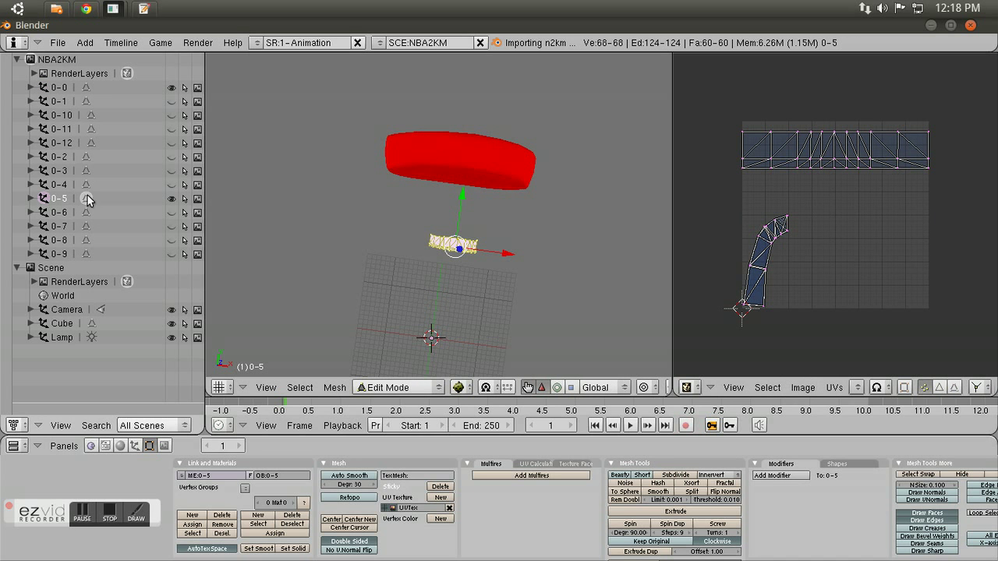
{"action": "left_click", "coordinate": [793, 387]}
{"action": "left_click", "coordinate": [826, 357]}
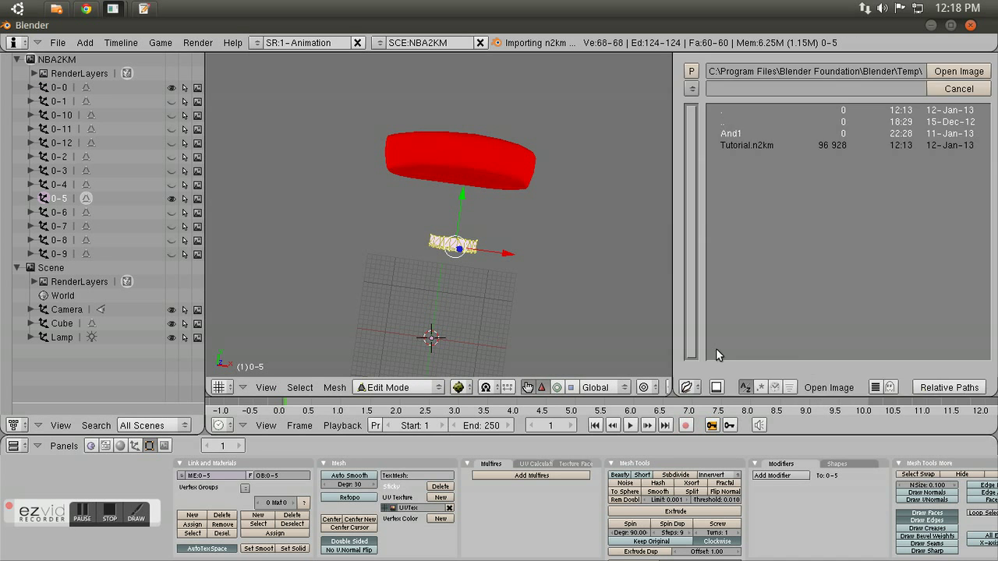
{"action": "left_click", "coordinate": [691, 88]}
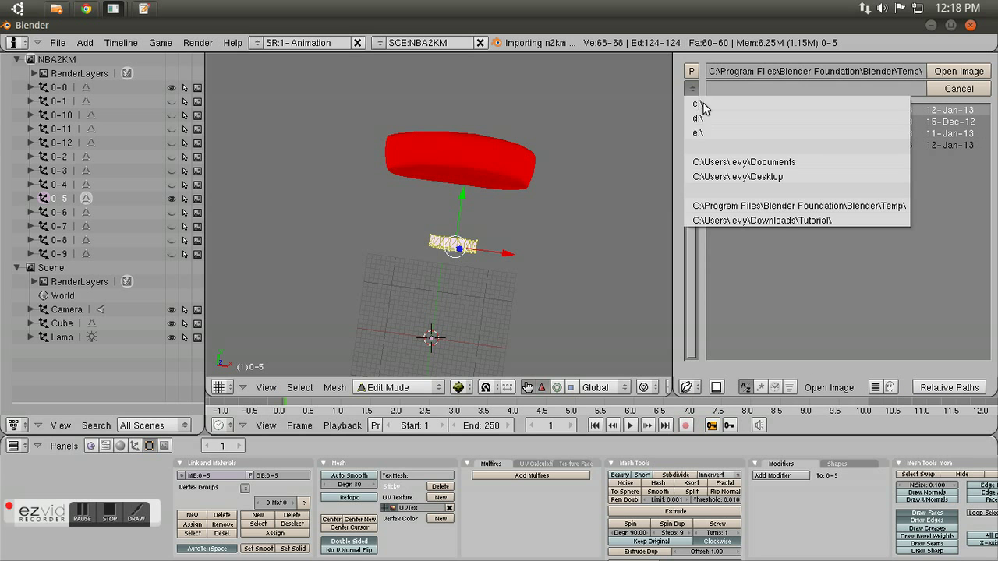
{"action": "left_click", "coordinate": [779, 223]}
{"action": "left_click", "coordinate": [782, 168]}
{"action": "left_click", "coordinate": [959, 71]}
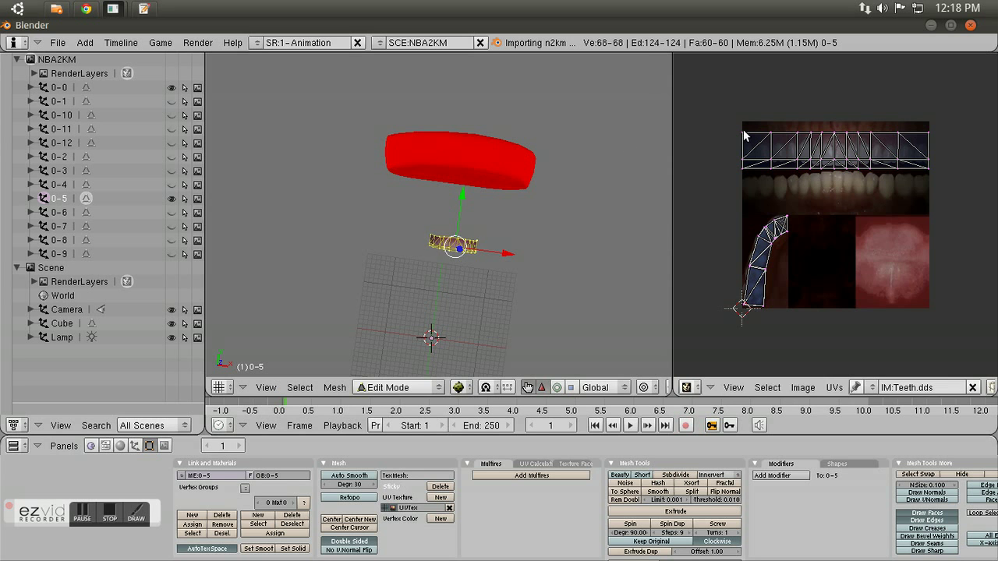
Leave the teeth mesh's Edit Mode and reopen the headband mesh 0-0 in Edit Mode, viewed from the front
{"action": "left_click", "coordinate": [68, 216]}
{"action": "middle_click_drag", "start_coordinate": [519, 233], "coordinate": [443, 209]}
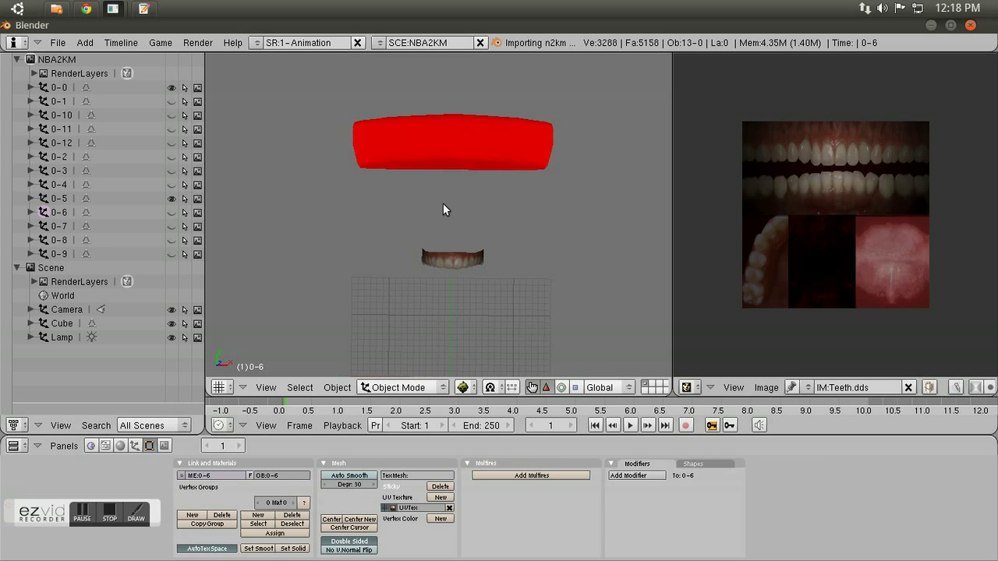
{"action": "left_click", "coordinate": [59, 88]}
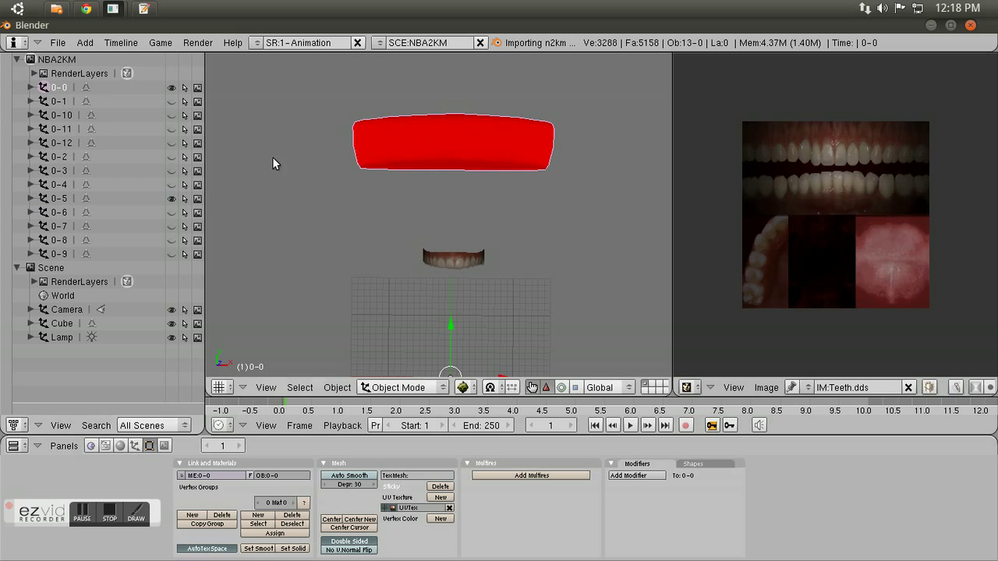
{"action": "left_click", "coordinate": [87, 89]}
Write in Notepad the line "click ung headband para maging active tapos DRAW a letter Z habang naka edit mo"
{"action": "key", "text": "alt+Tab"}
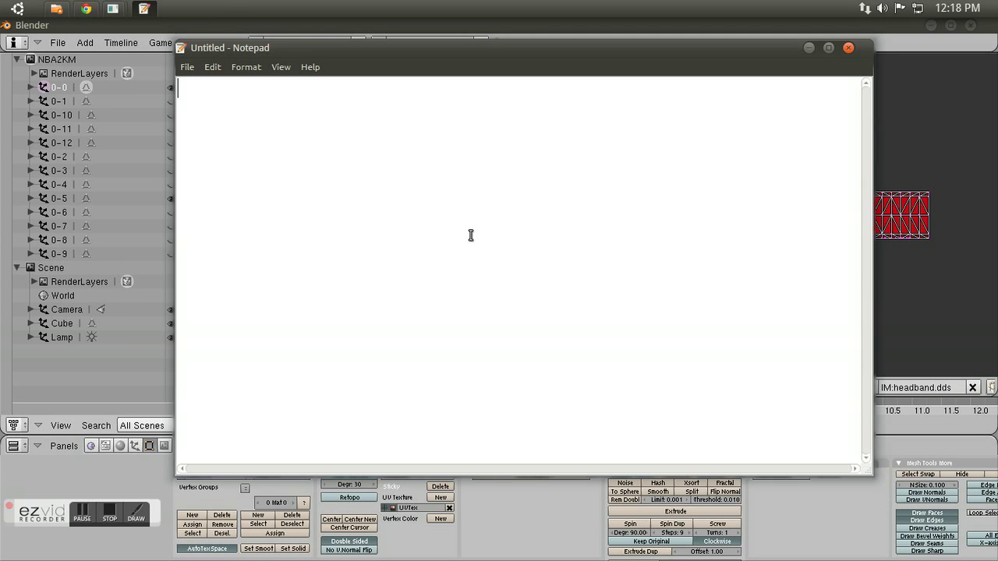
{"action": "type", "text": "click ung headband para"}
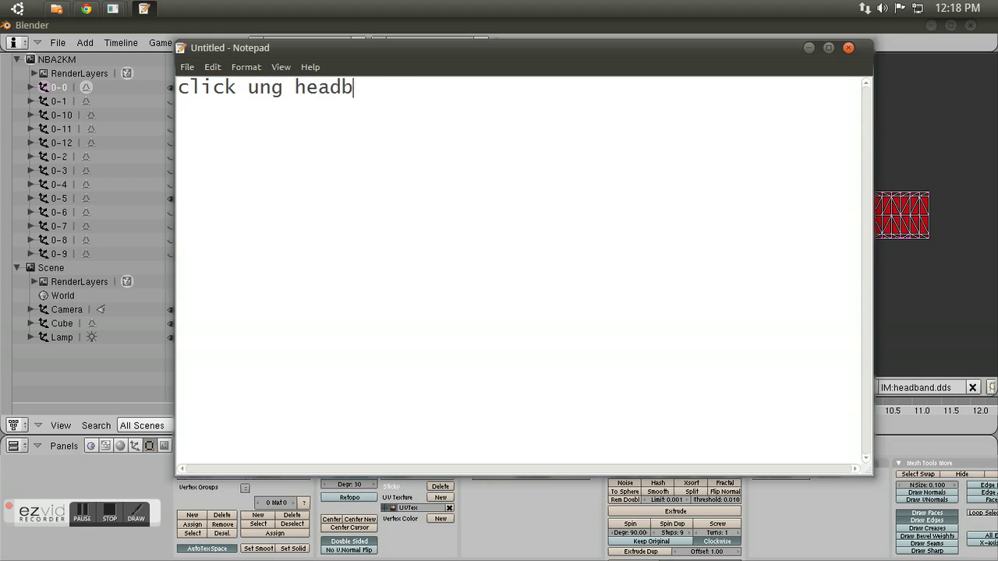
{"action": "type", "text": "ing "}
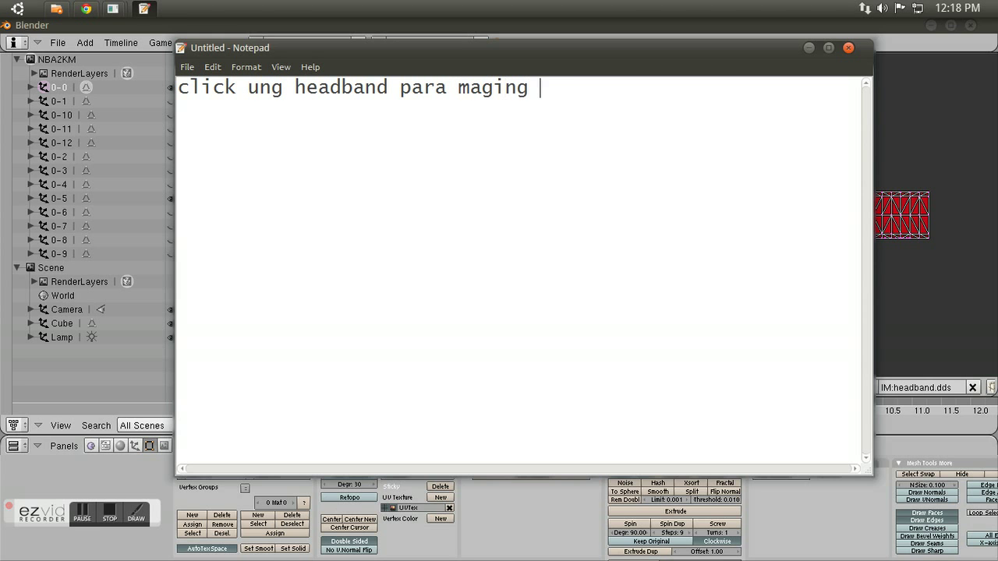
{"action": "type", "text": "active tapos "}
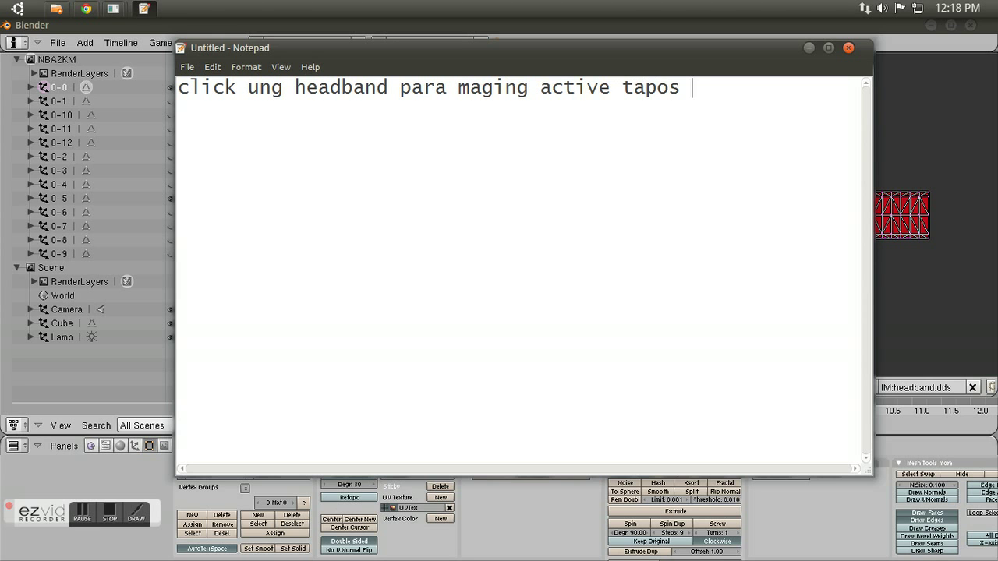
{"action": "type", "text": "DRAW a"}
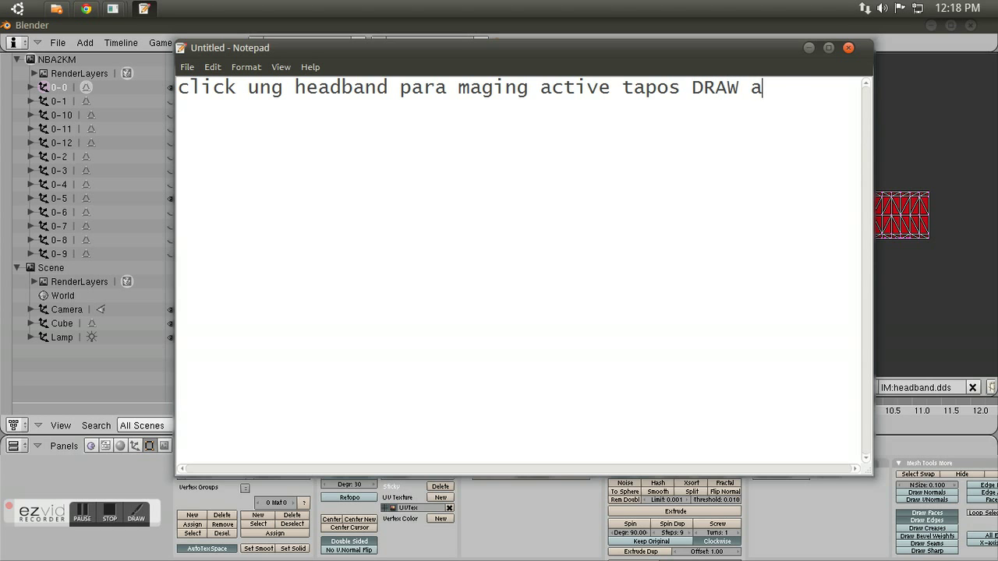
{"action": "type", "text": " letter Z "}
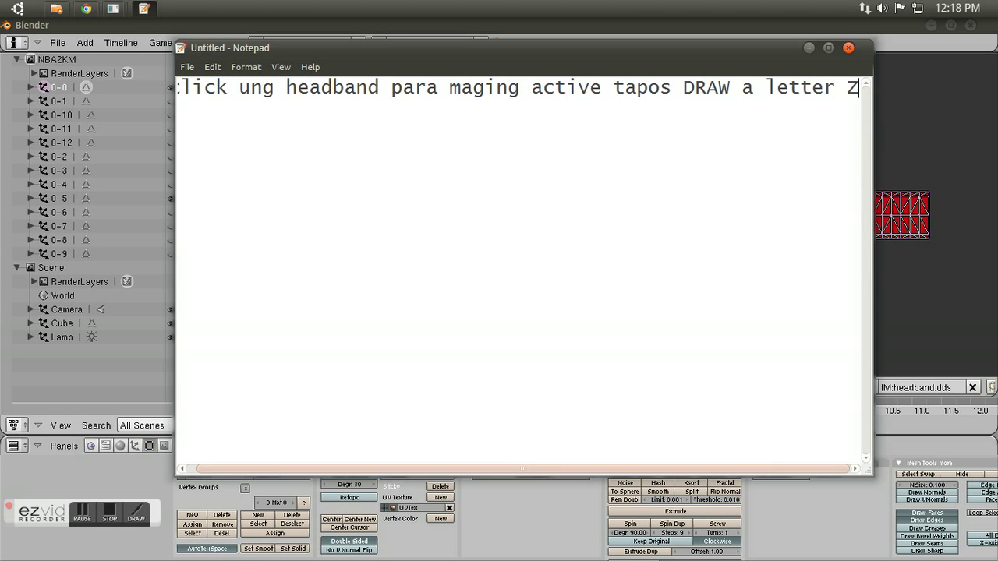
{"action": "type", "text": "habang "}
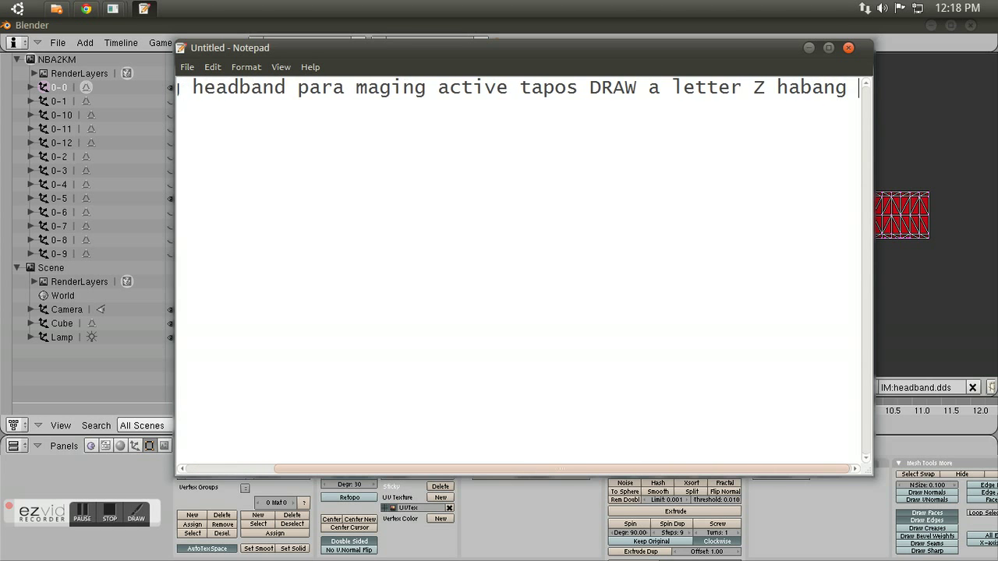
{"action": "type", "text": "naka edit mo"}
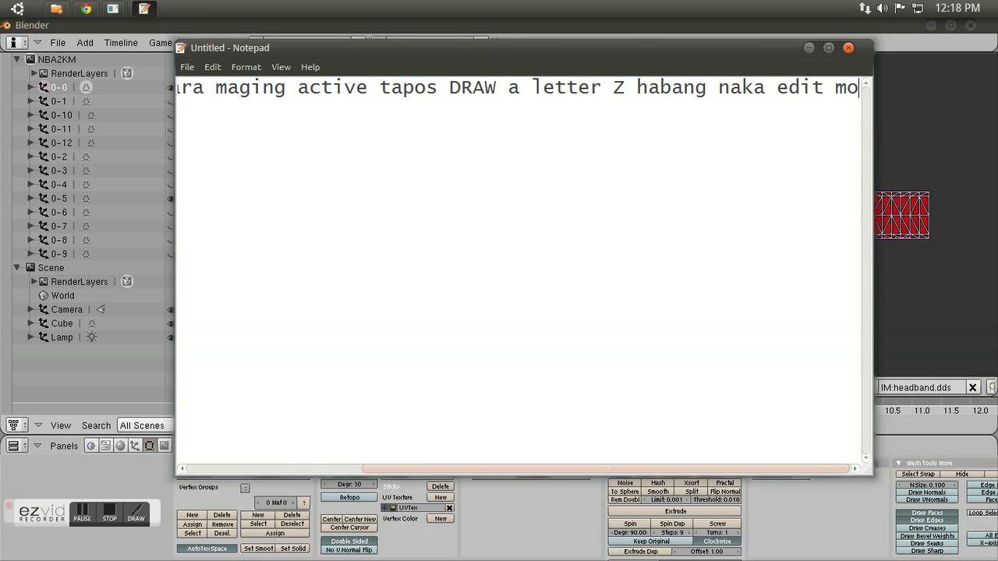
{"action": "key", "text": "Return"}
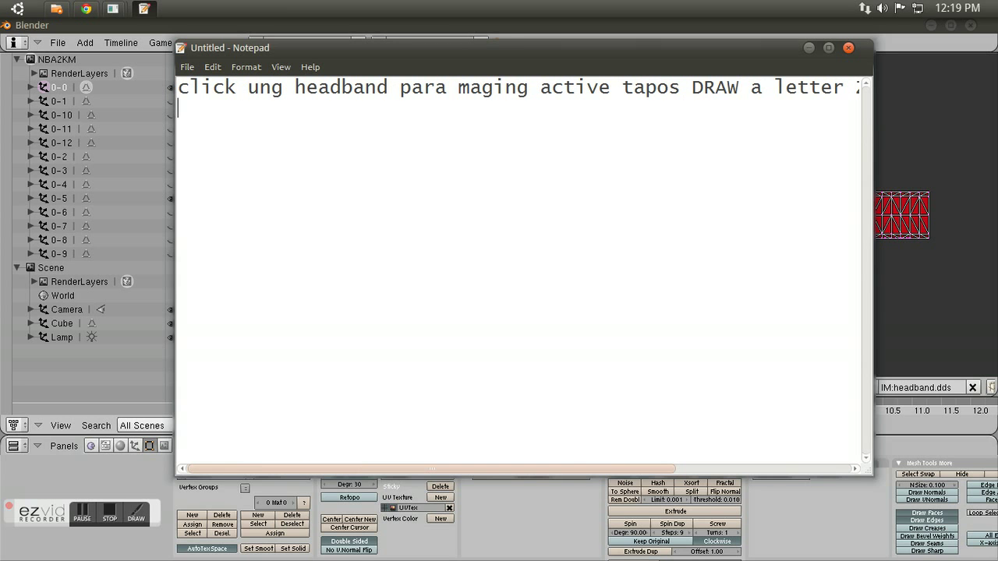
Add the second note line "un ung pangpaliit ng Object na selected"
{"action": "type", "text": "ung"}
{"action": "type", "text": "ung pangpal"}
{"action": "type", "text": "iit ng "}
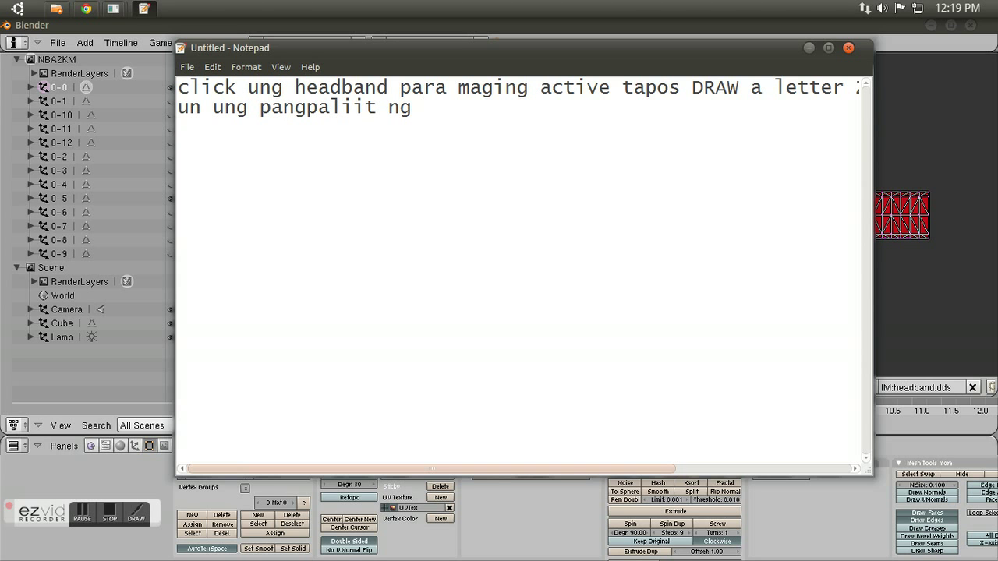
{"action": "type", "text": "Object na selected"}
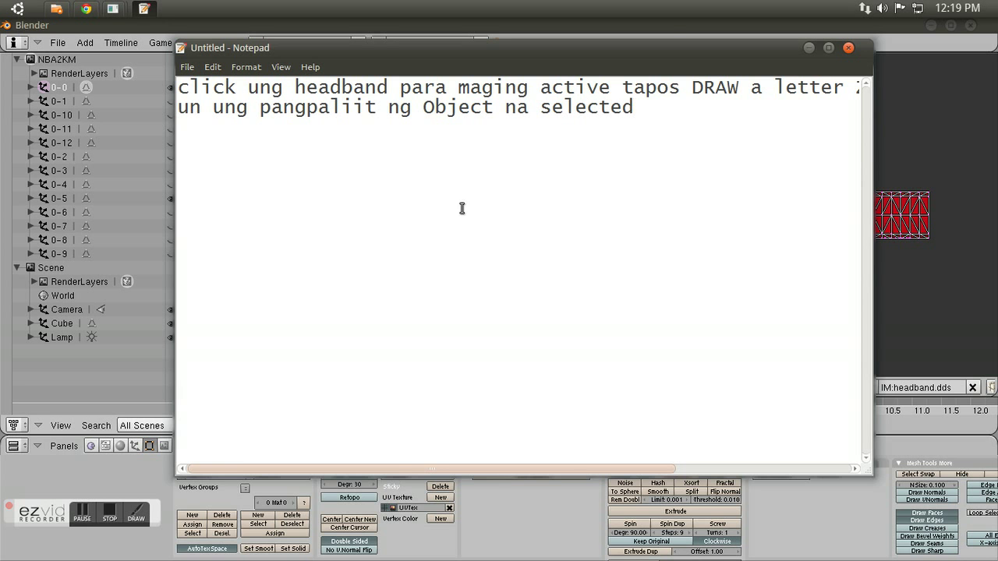
Return to Blender, scale the whole headband mesh down to about half its size and rotate it toward the angle of the teeth
{"action": "left_click", "coordinate": [661, 27]}
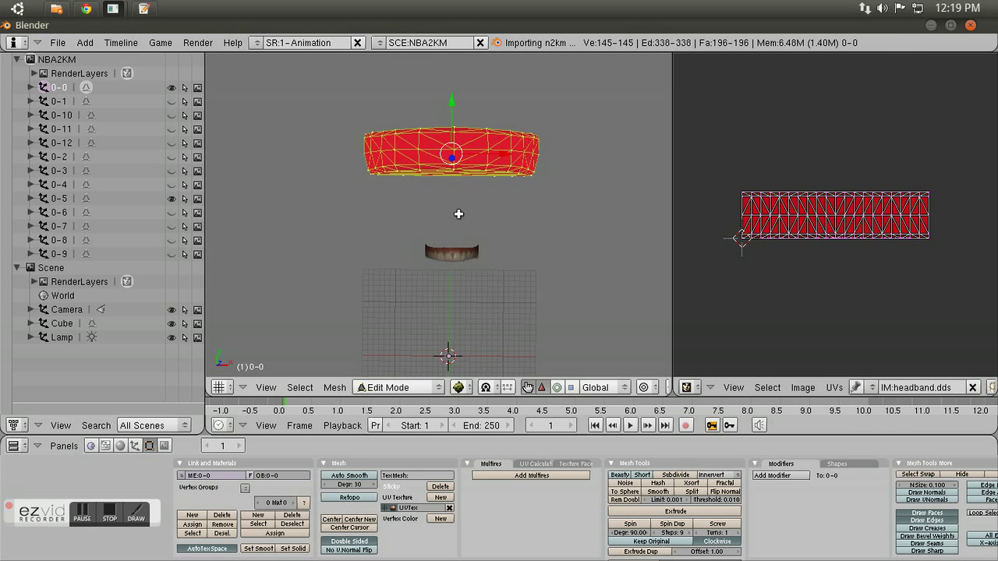
{"action": "key", "text": "s"}
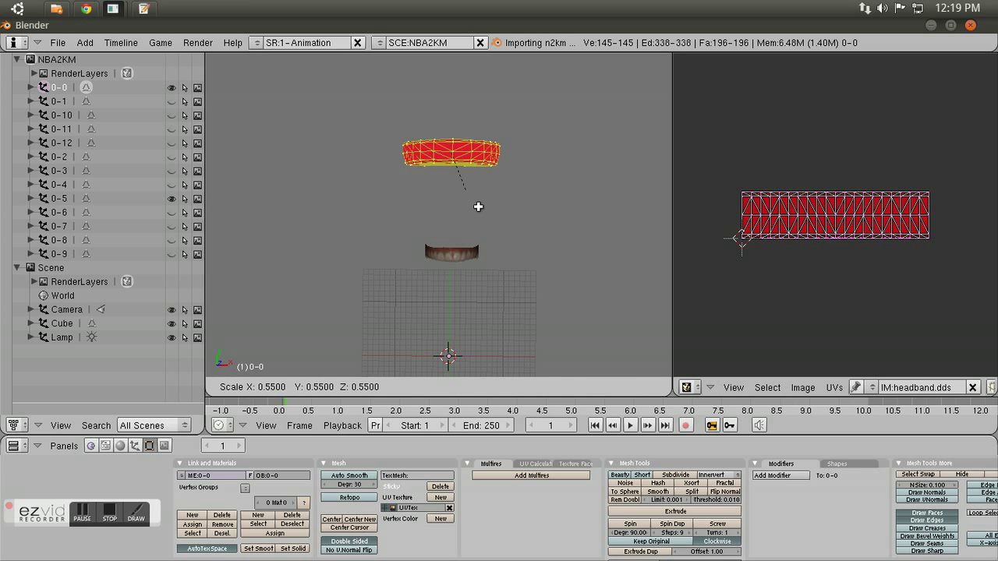
{"action": "left_click", "coordinate": [470, 196]}
{"action": "middle_click_drag", "start_coordinate": [470, 197], "coordinate": [416, 274]}
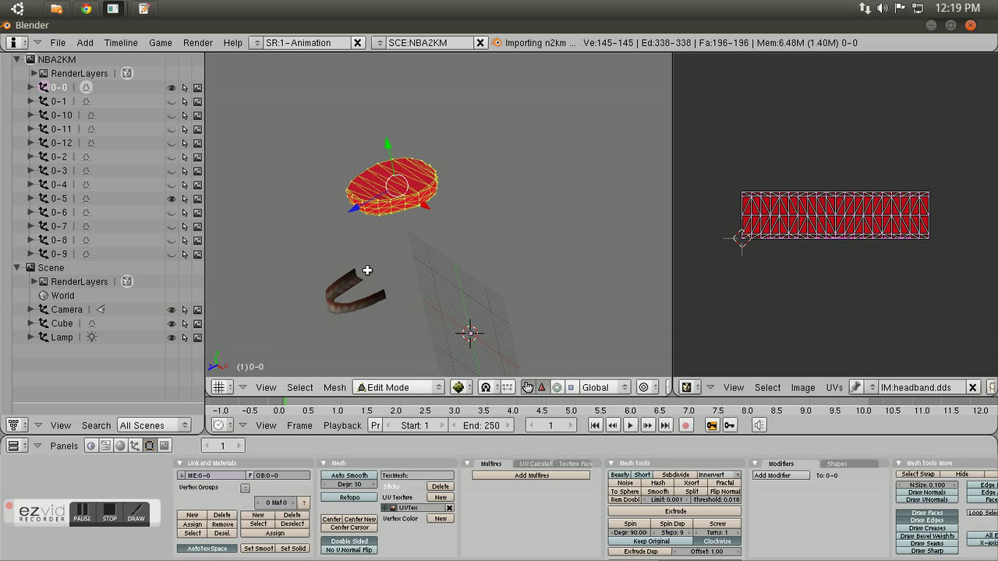
{"action": "key", "text": "r"}
{"action": "left_click", "coordinate": [338, 255]}
{"action": "key", "text": "s"}
{"action": "left_click", "coordinate": [375, 262]}
Move the shrunken headband down onto the teeth mesh, aligning it from more than one view
{"action": "middle_click_drag", "start_coordinate": [375, 262], "coordinate": [463, 226]}
{"action": "key", "text": "g"}
{"action": "left_click", "coordinate": [325, 357]}
{"action": "middle_click_drag", "start_coordinate": [335, 321], "coordinate": [406, 242]}
{"action": "middle_click_drag", "start_coordinate": [519, 327], "coordinate": [485, 343]}
{"action": "key", "text": "g"}
{"action": "left_click", "coordinate": [499, 328]}
{"action": "middle_click_drag", "start_coordinate": [465, 279], "coordinate": [488, 287]}
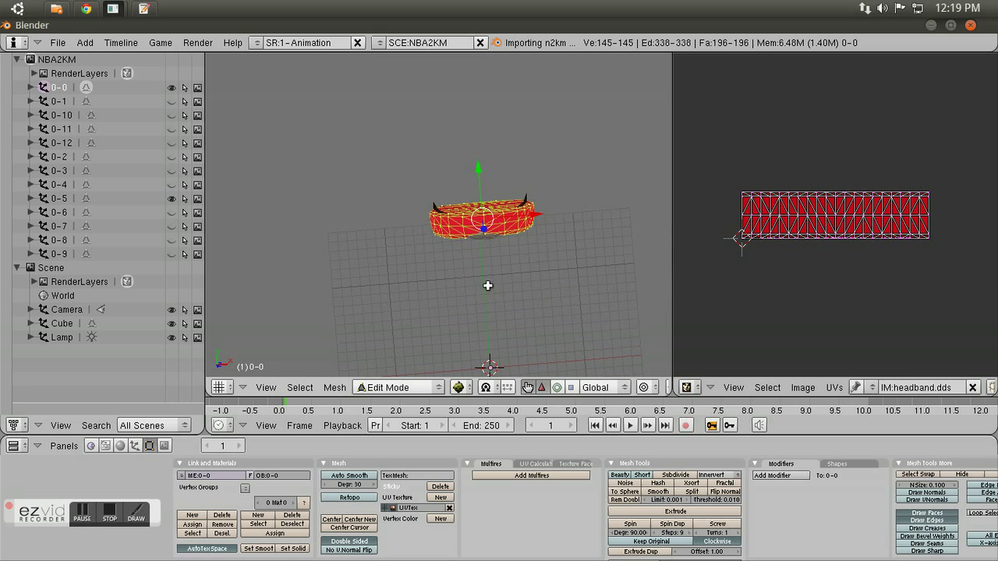
Rotate the headband in the front and side views to match the teeth's tilt, and shift it over the teeth
{"action": "key", "text": "r"}
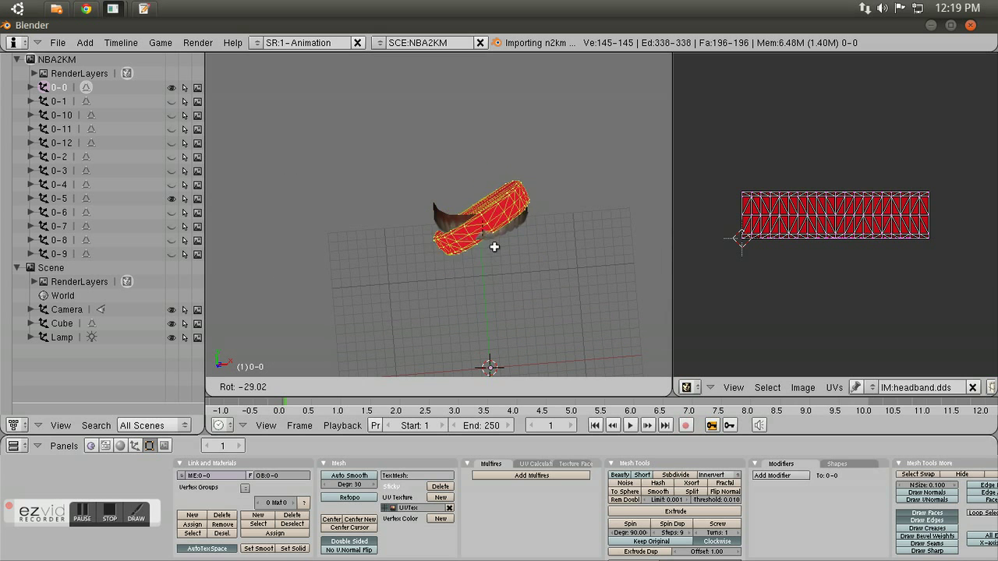
{"action": "left_click", "coordinate": [509, 205]}
{"action": "middle_click_drag", "start_coordinate": [508, 205], "coordinate": [390, 269]}
{"action": "key", "text": "r"}
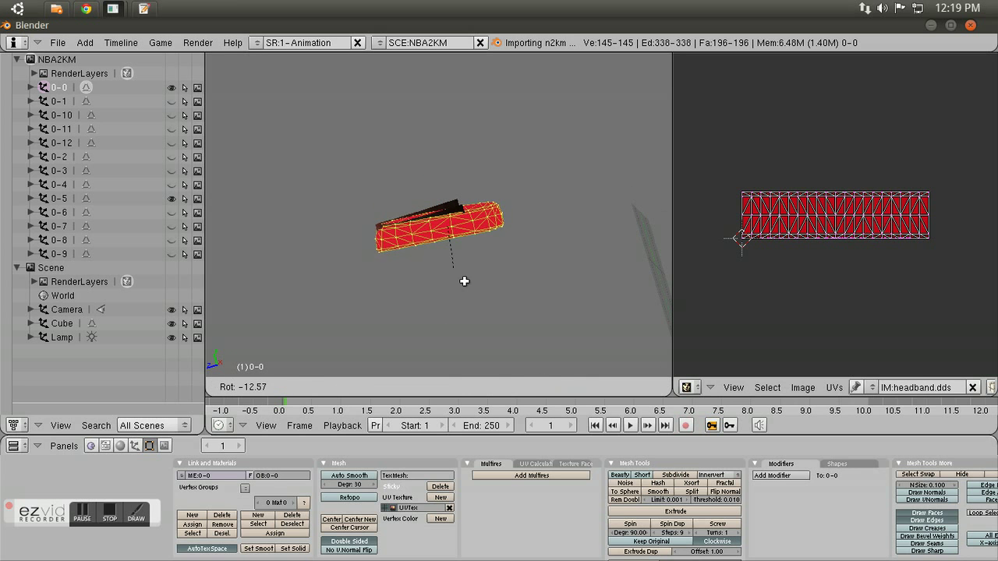
{"action": "left_click", "coordinate": [467, 272]}
{"action": "key", "text": "g"}
{"action": "left_click", "coordinate": [457, 258]}
{"action": "middle_click_drag", "start_coordinate": [457, 258], "coordinate": [443, 284]}
{"action": "scroll", "coordinate": [443, 284], "scroll_direction": "up", "scroll_amount": 3}
{"action": "middle_click_drag", "start_coordinate": [580, 329], "coordinate": [634, 346]}
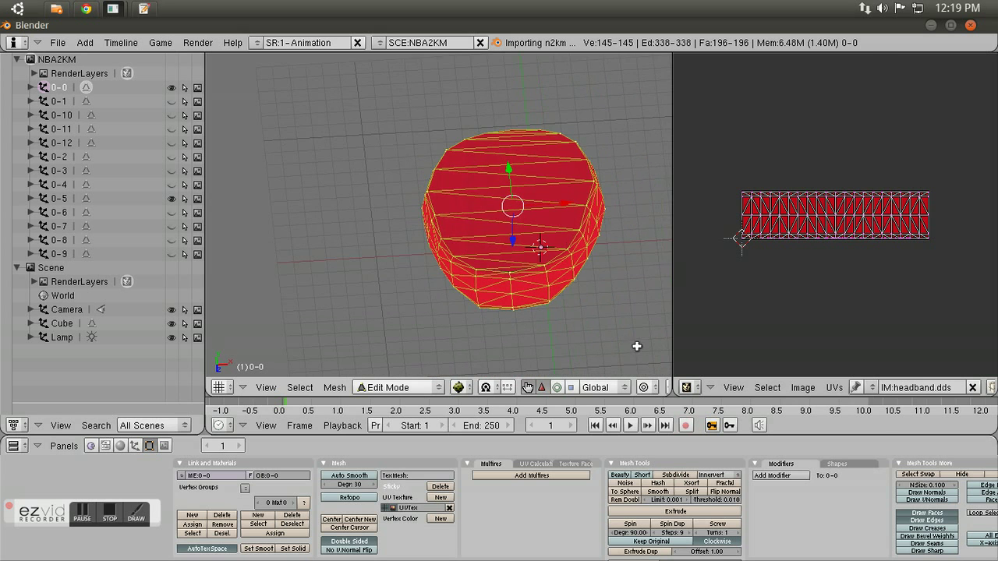
Replace the Notepad text with "so ayan nalagay na pero syempre kailangan linisin naten para mas realistic ung mouthfist. XD" and return to Blender
{"action": "key", "text": "alt+Tab"}
{"action": "left_click_drag", "start_coordinate": [707, 168], "coordinate": [134, 31]}
{"action": "key", "text": "BackSpace"}
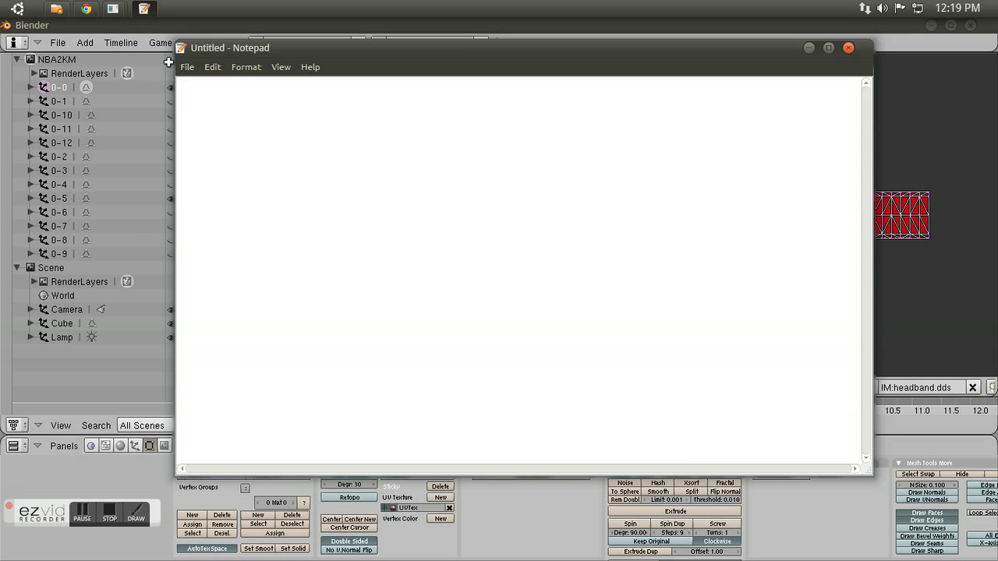
{"action": "type", "text": "so ayan nalagay na pero syempre kailangan linisin naten"}
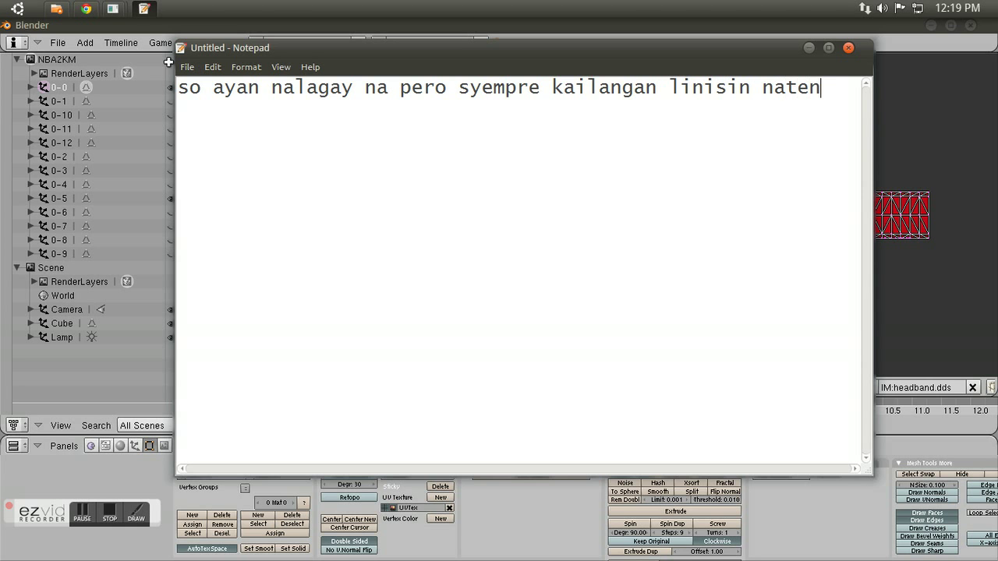
{"action": "type", "text": " [a"}
{"action": "key", "text": "BackSpace"}
{"action": "key", "text": "BackSpace"}
{"action": "type", "text": "para mas"}
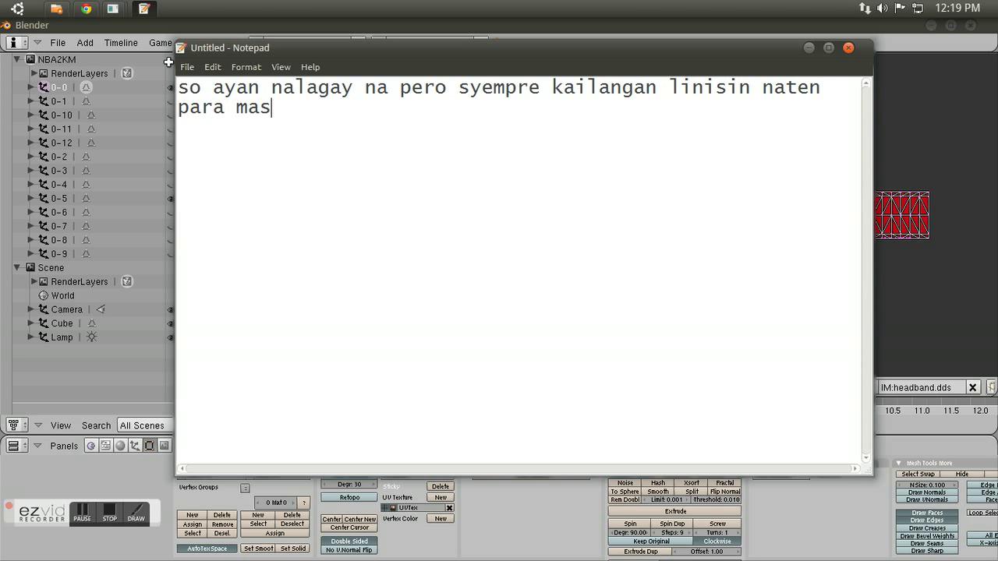
{"action": "type", "text": " realistic ung mouthfist. XD"}
{"action": "left_click", "coordinate": [183, 25]}
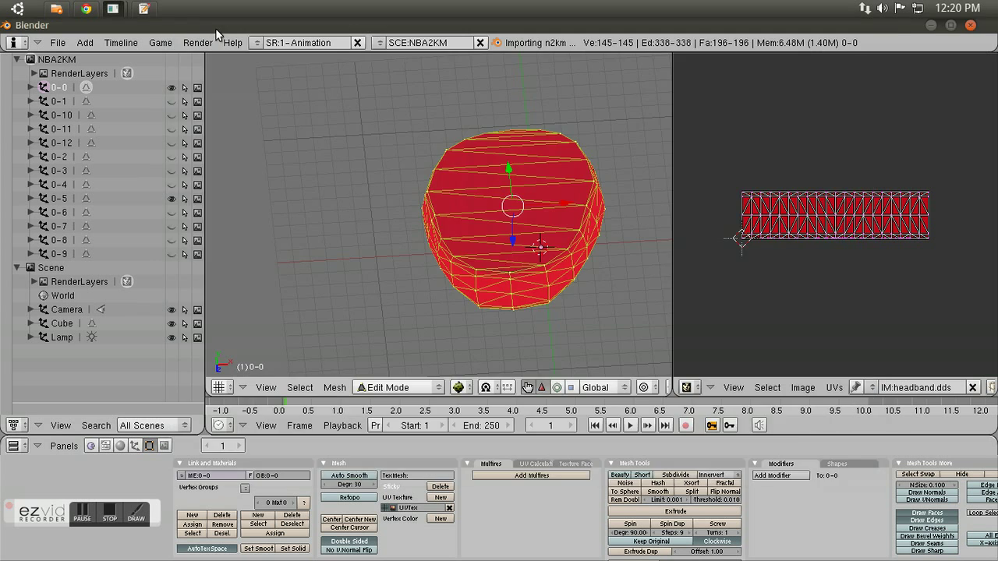
{"action": "middle_click_drag", "start_coordinate": [614, 246], "coordinate": [519, 284]}
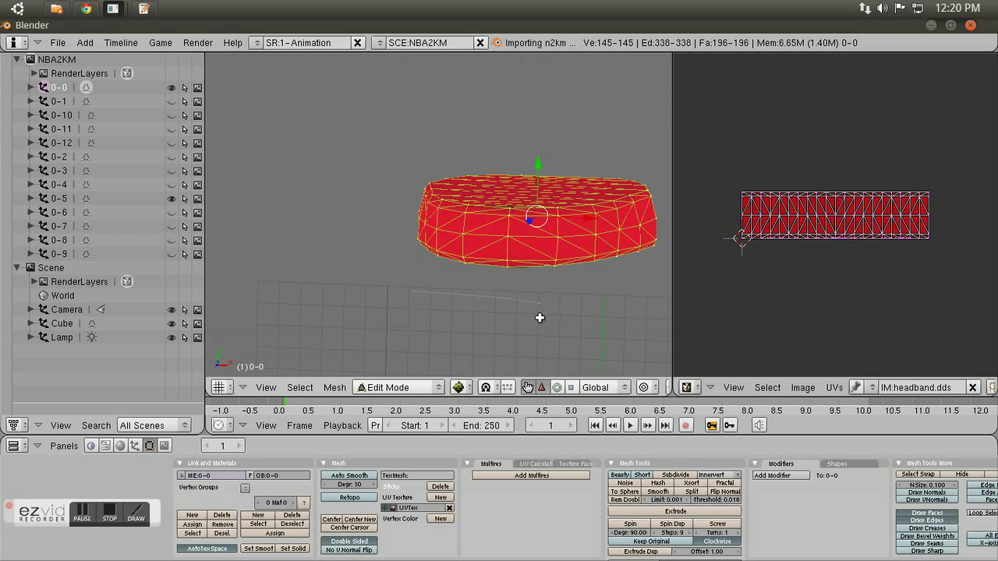
{"action": "key", "text": "r"}
{"action": "key", "text": "Escape"}
{"action": "key", "text": "r"}
{"action": "key", "text": "Escape"}
Scale the headband to about 0.95 of its size and move it to fit around the teeth
{"action": "middle_click_drag", "start_coordinate": [506, 276], "coordinate": [511, 278]}
{"action": "scroll", "coordinate": [511, 278], "scroll_direction": "down", "scroll_amount": 2}
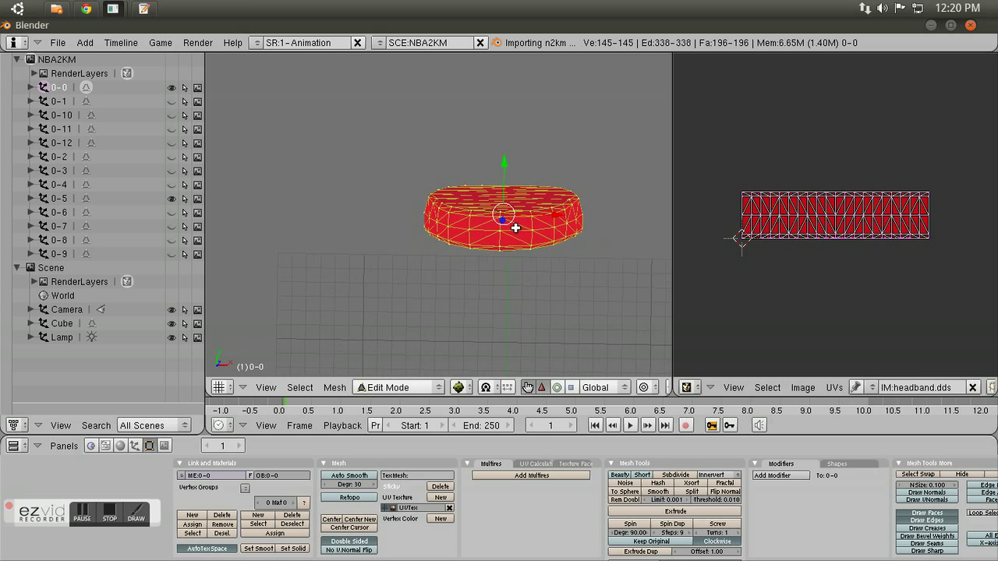
{"action": "key", "text": "alt+z"}
{"action": "key", "text": "s"}
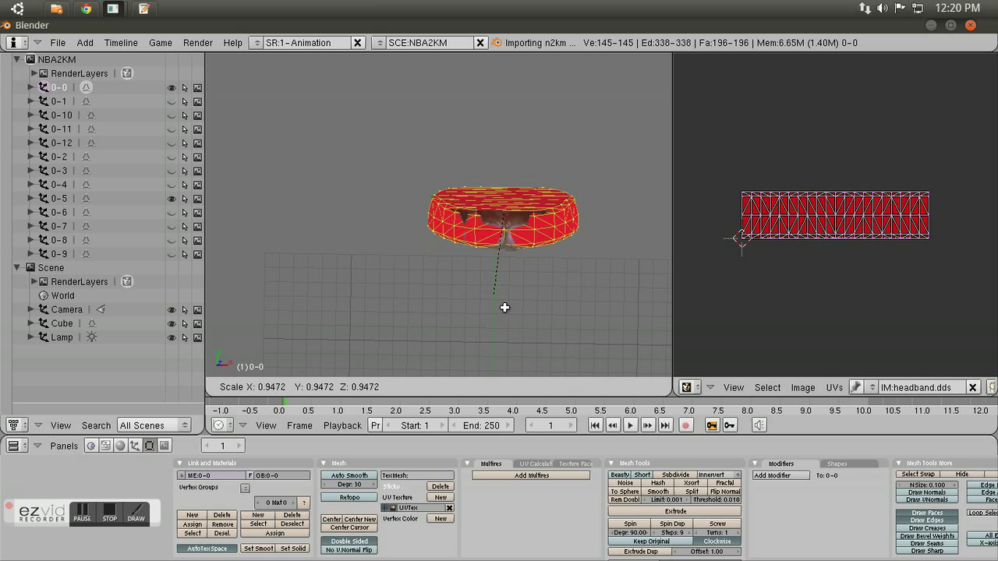
{"action": "left_click", "coordinate": [505, 304]}
{"action": "middle_click_drag", "start_coordinate": [505, 304], "coordinate": [457, 319]}
{"action": "key", "text": "g"}
{"action": "left_click", "coordinate": [385, 283]}
{"action": "middle_click_drag", "start_coordinate": [385, 283], "coordinate": [492, 295]}
Add the line "KAHIT KITA ETO" to the Notepad text, and narrow and move the Notepad window to uncover the headband
{"action": "key", "text": "alt+Tab"}
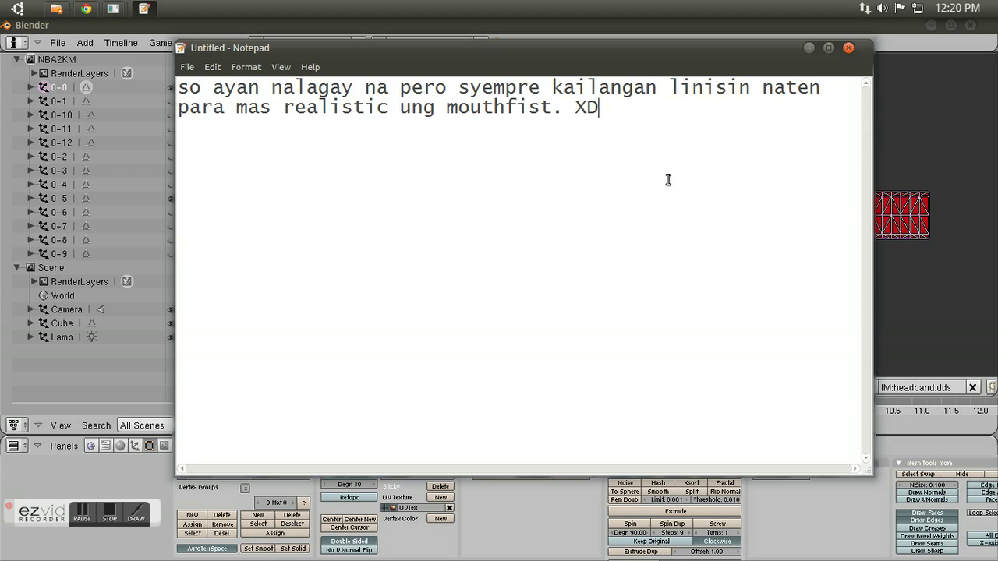
{"action": "type", "text": "kahit"}
{"action": "key", "text": "BackSpace"}
{"action": "key", "text": "BackSpace"}
{"action": "key", "text": "BackSpace"}
{"action": "type", "text": "KAHIT KITA ETO"}
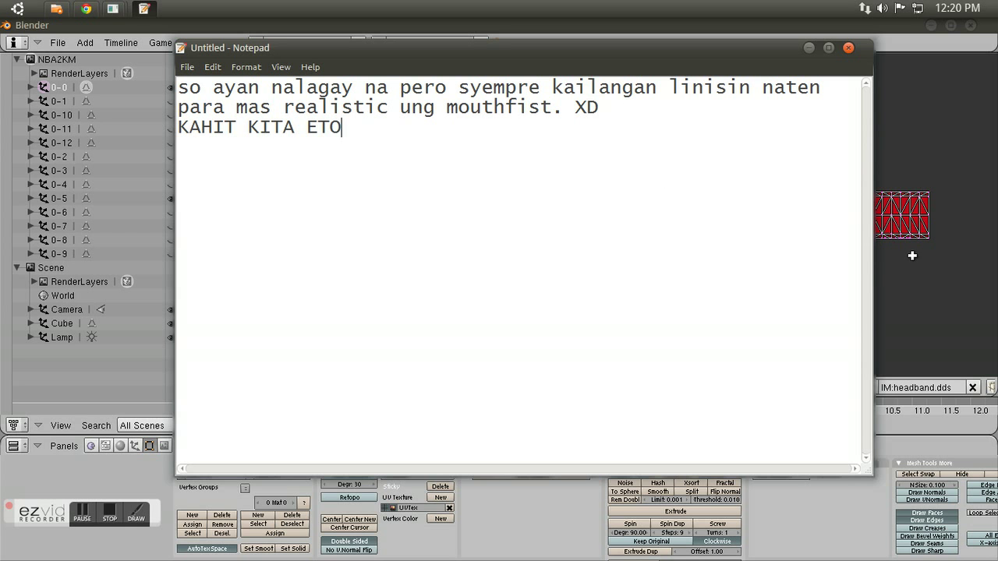
{"action": "left_click_drag", "start_coordinate": [886, 260], "coordinate": [494, 231]}
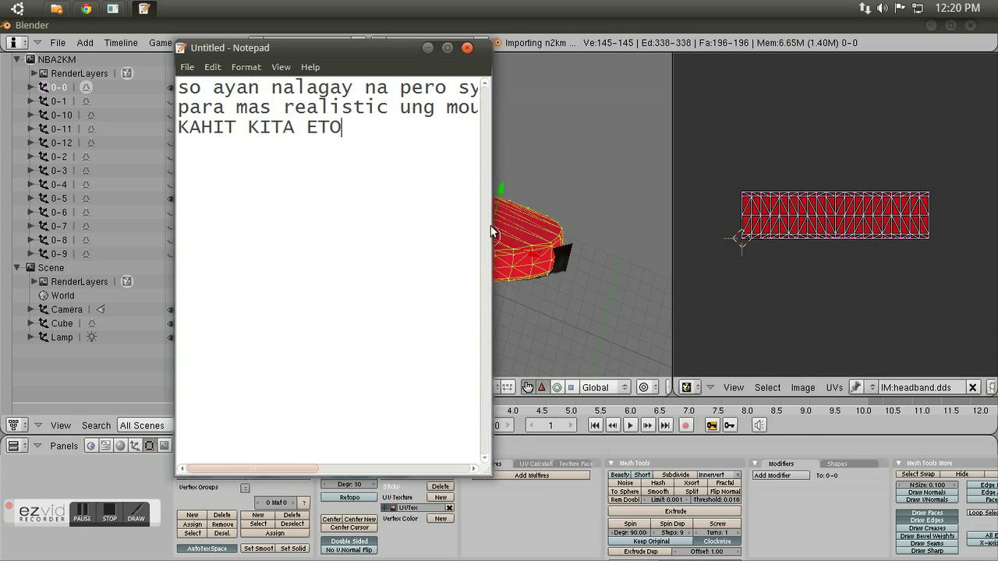
{"action": "left_click_drag", "start_coordinate": [300, 47], "coordinate": [167, 76]}
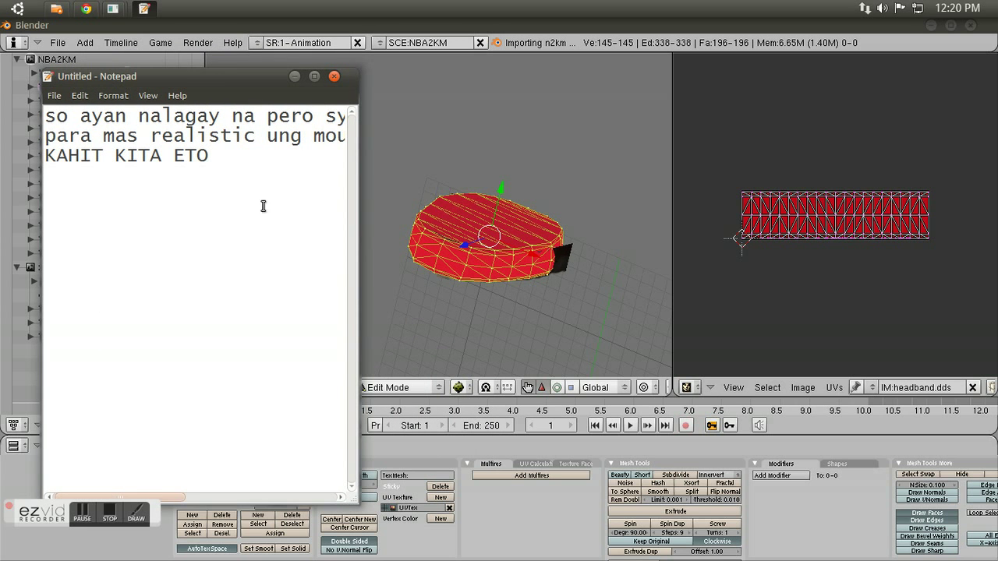
Add the line "KAHIT KITA YAN OKAY LANG.." to the note and return to Blender
{"action": "type", "text": "KAHIT KITA YAN OKAY LANG.."}
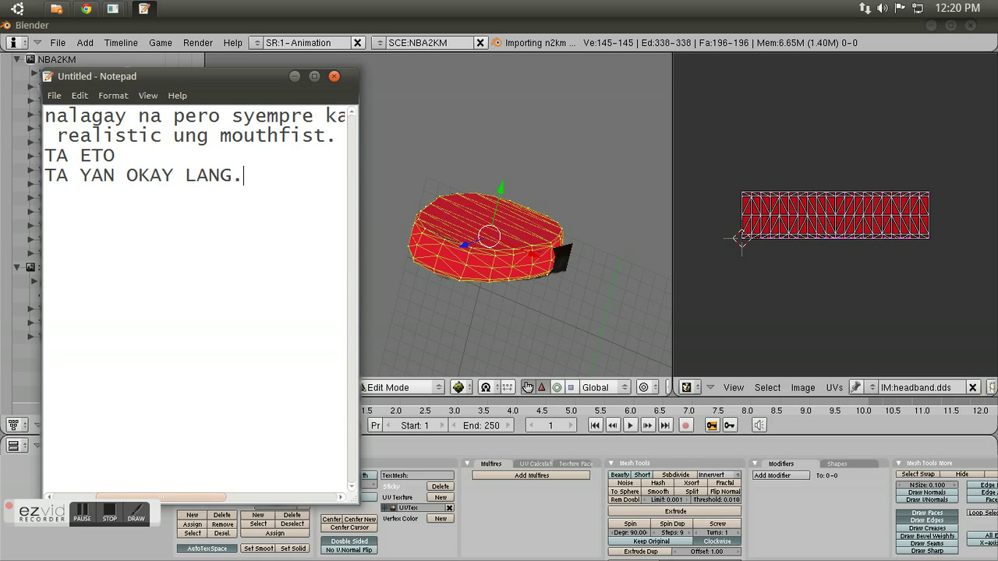
{"action": "key", "text": "Return"}
{"action": "left_click", "coordinate": [504, 39]}
{"action": "middle_click_drag", "start_coordinate": [512, 270], "coordinate": [403, 192]}
Clear the Notepad text, widen its window and write "so click a para unslect ung object."
{"action": "key", "text": "alt+Tab"}
{"action": "key", "text": "ctrl+a"}
{"action": "key", "text": "BackSpace"}
{"action": "left_click_drag", "start_coordinate": [359, 283], "coordinate": [611, 277]}
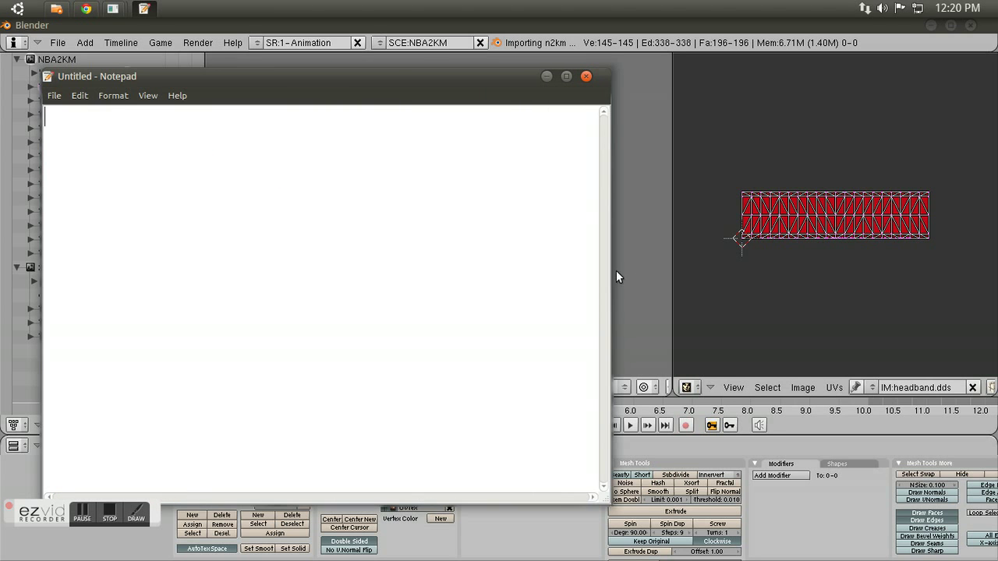
{"action": "type", "text": "so click a para unslect"}
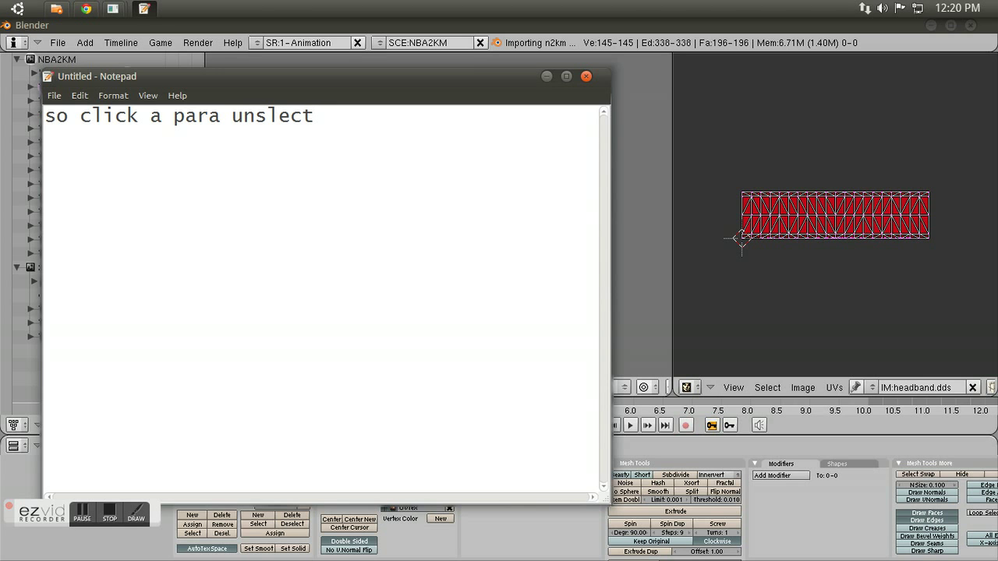
{"action": "type", "text": " ung object."}
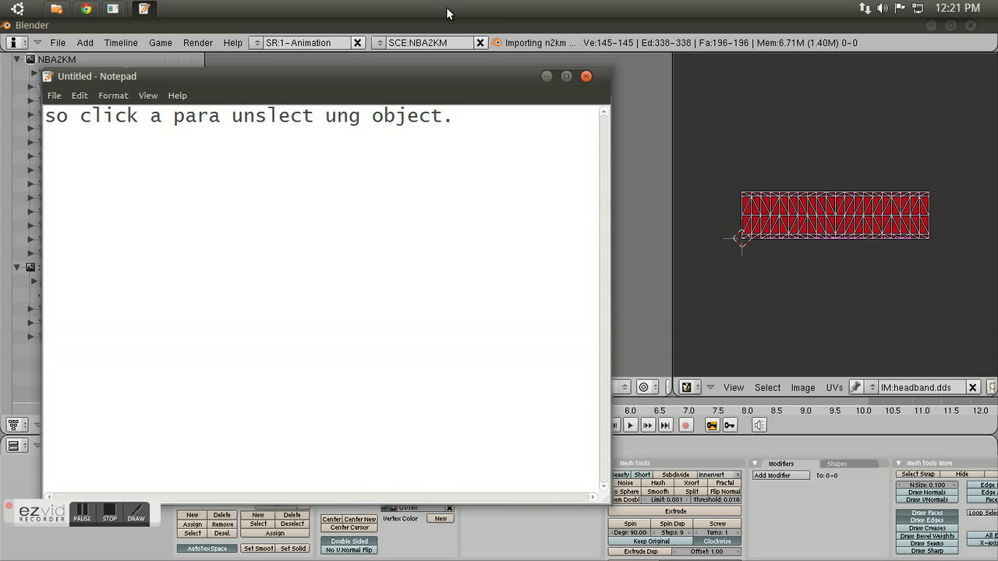
Return to Blender and deselect all vertices of the headband mesh
{"action": "left_click", "coordinate": [445, 34]}
{"action": "key", "text": "a"}
{"action": "middle_click_drag", "start_coordinate": [418, 240], "coordinate": [430, 185]}
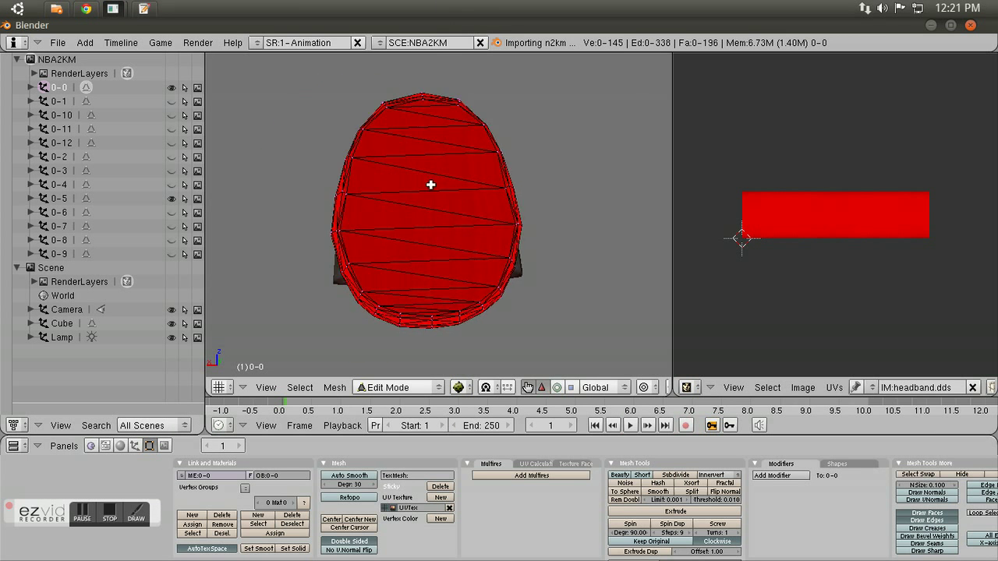
{"action": "scroll", "coordinate": [431, 184], "scroll_direction": "up", "scroll_amount": 4}
{"action": "scroll", "coordinate": [411, 243], "scroll_direction": "down", "scroll_amount": 3}
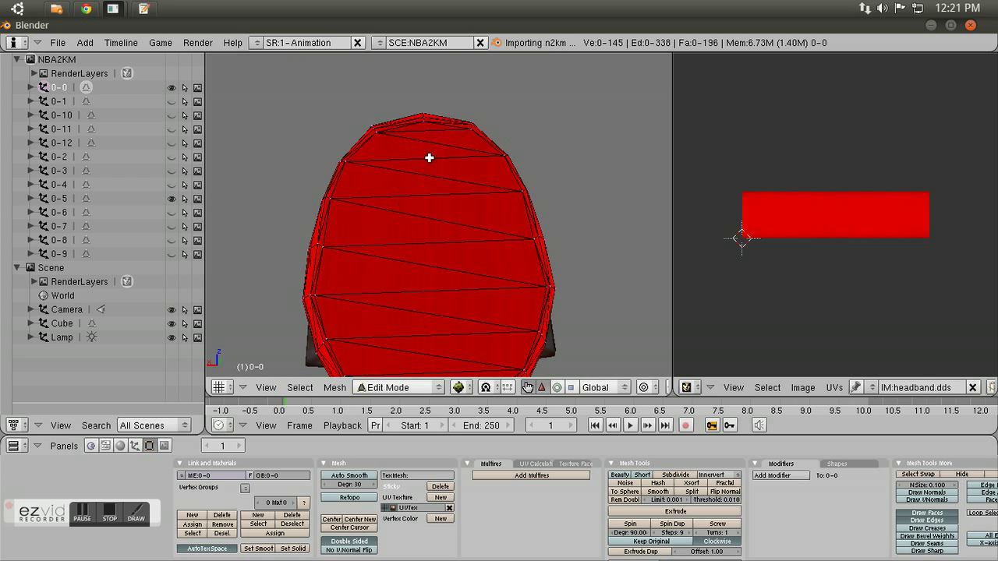
Add the line "Follow nalang. :D" to the Notepad text and return to Blender
{"action": "key", "text": "alt+Tab"}
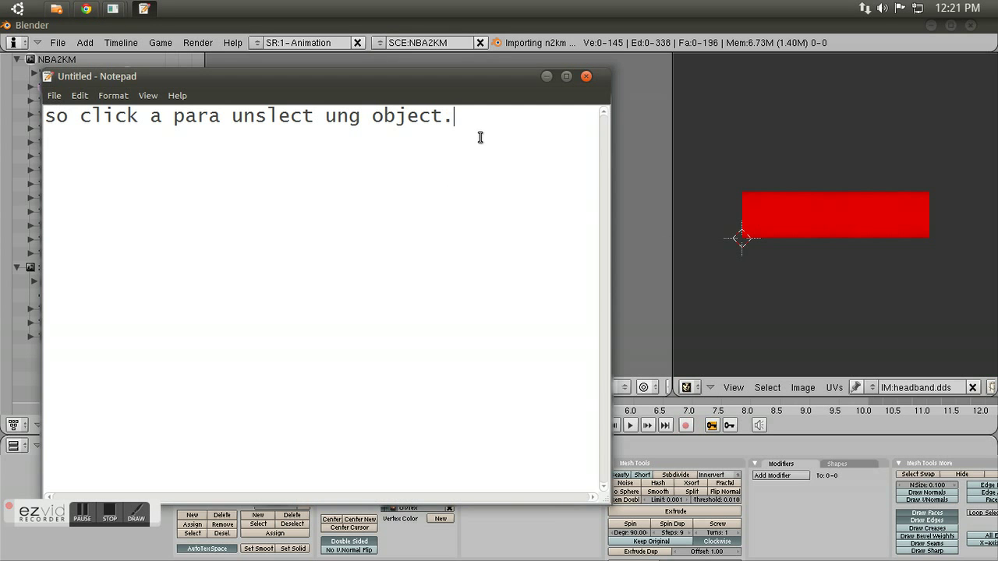
{"action": "type", "text": "Follow nalang. :"}
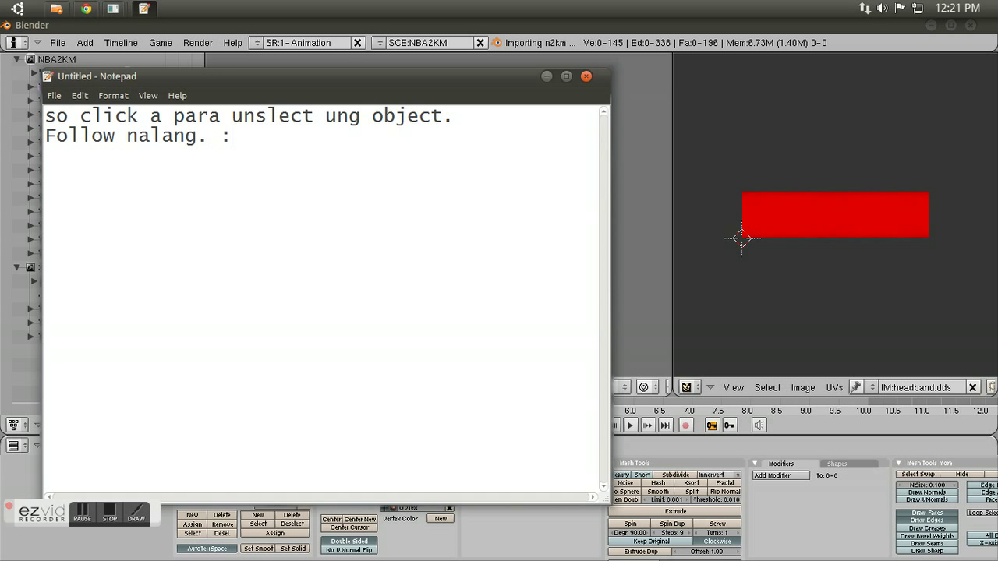
{"action": "left_click", "coordinate": [492, 37]}
Move three vertices at the front of the near cap's left rim across to the right rim, opening the cap over the teeth
{"action": "scroll", "coordinate": [406, 165], "scroll_direction": "up", "scroll_amount": 2}
{"action": "scroll", "coordinate": [423, 190], "scroll_direction": "down", "scroll_amount": 2}
{"action": "right_click", "coordinate": [361, 134]}
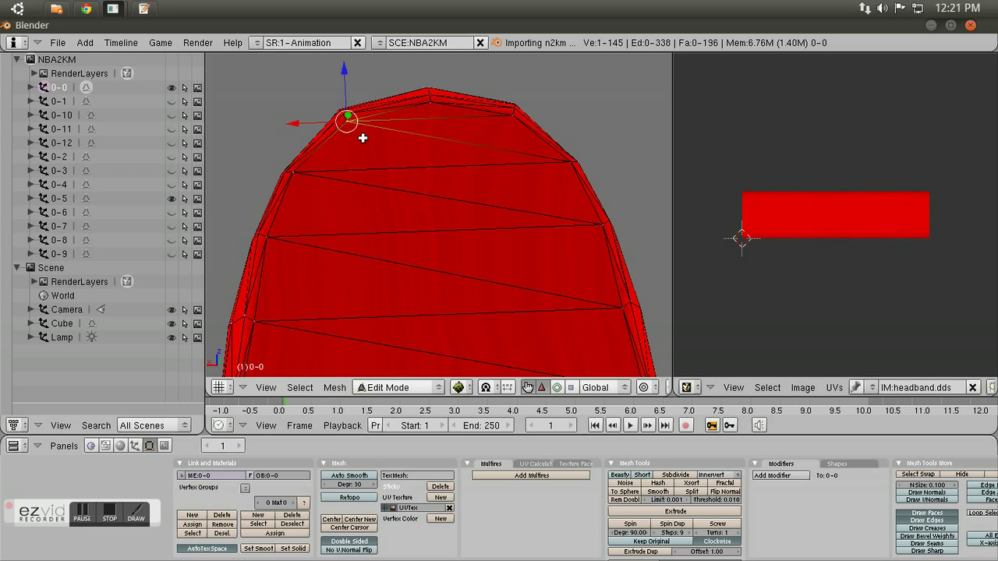
{"action": "key", "text": "g"}
{"action": "left_click", "coordinate": [531, 137]}
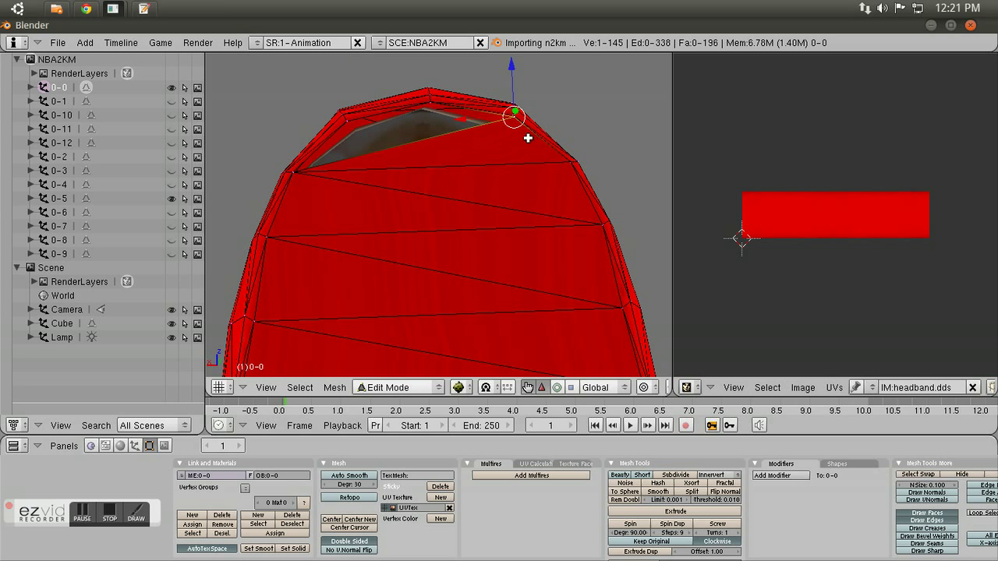
{"action": "right_click", "coordinate": [315, 187]}
{"action": "key", "text": "g"}
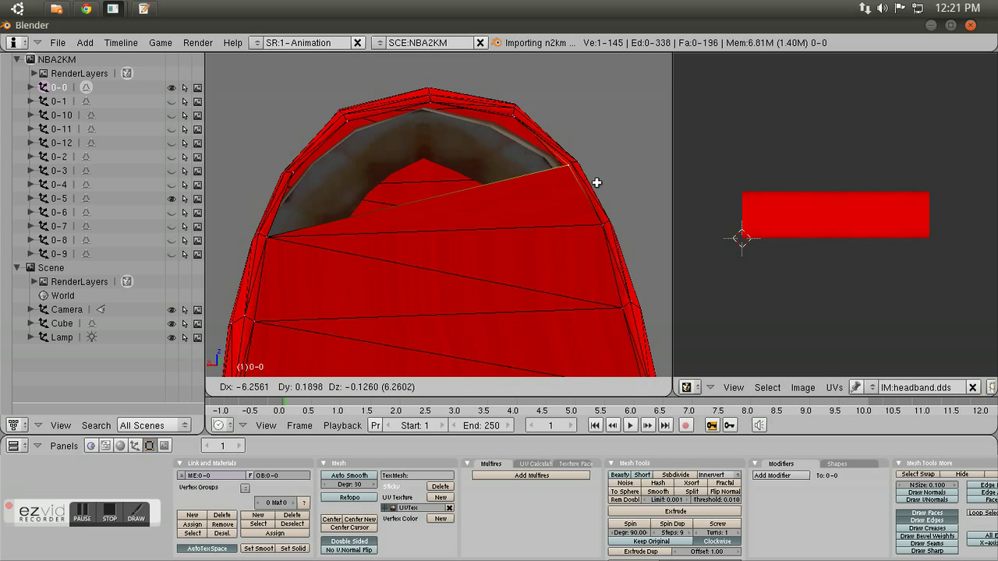
{"action": "left_click", "coordinate": [599, 181]}
{"action": "right_click", "coordinate": [281, 254]}
{"action": "key", "text": "g"}
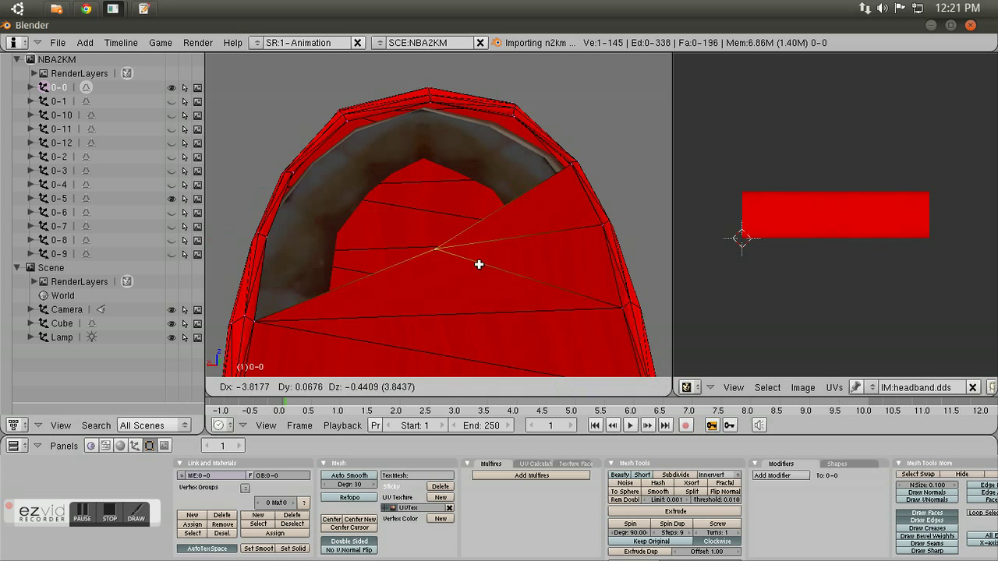
{"action": "left_click", "coordinate": [624, 251]}
Move the next three left-rim vertices along the middle of the near cap across to the right rim
{"action": "scroll", "coordinate": [505, 268], "scroll_direction": "down", "scroll_amount": 3}
{"action": "right_click", "coordinate": [355, 273]}
{"action": "key", "text": "g"}
{"action": "left_click", "coordinate": [550, 294]}
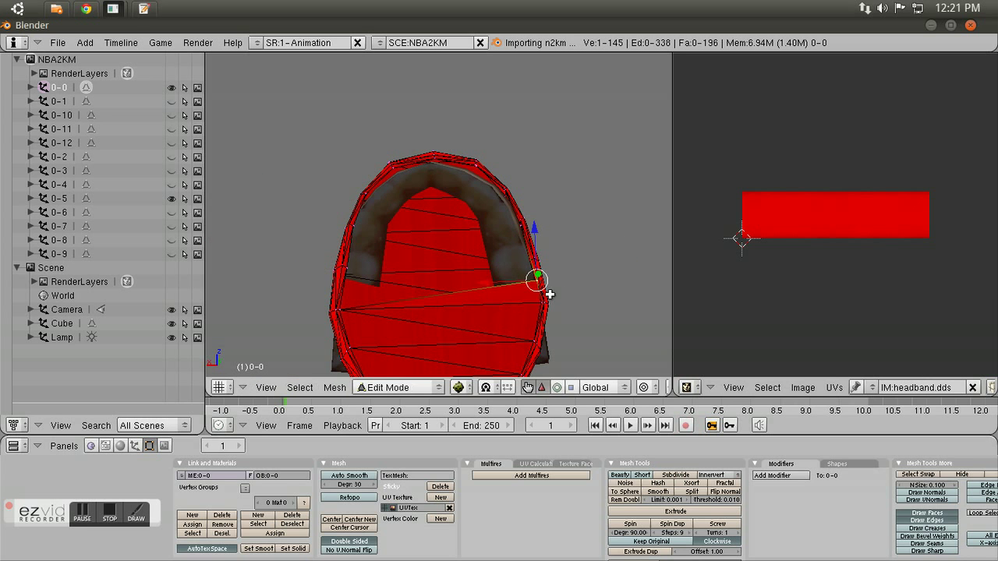
{"action": "right_click", "coordinate": [340, 308]}
{"action": "key", "text": "g"}
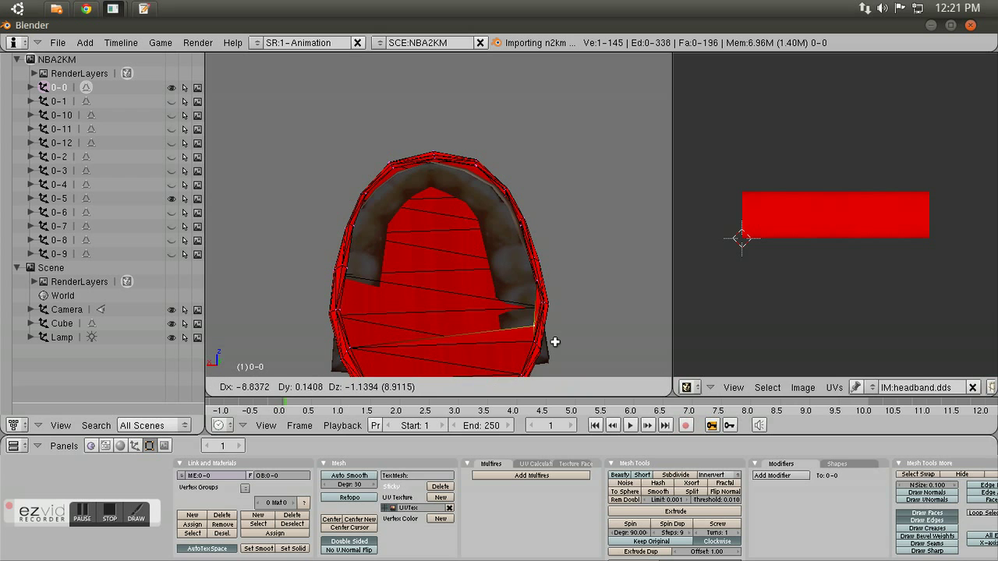
{"action": "left_click", "coordinate": [563, 329]}
{"action": "middle_click_drag", "start_coordinate": [563, 330], "coordinate": [379, 358]}
{"action": "right_click", "coordinate": [374, 359]}
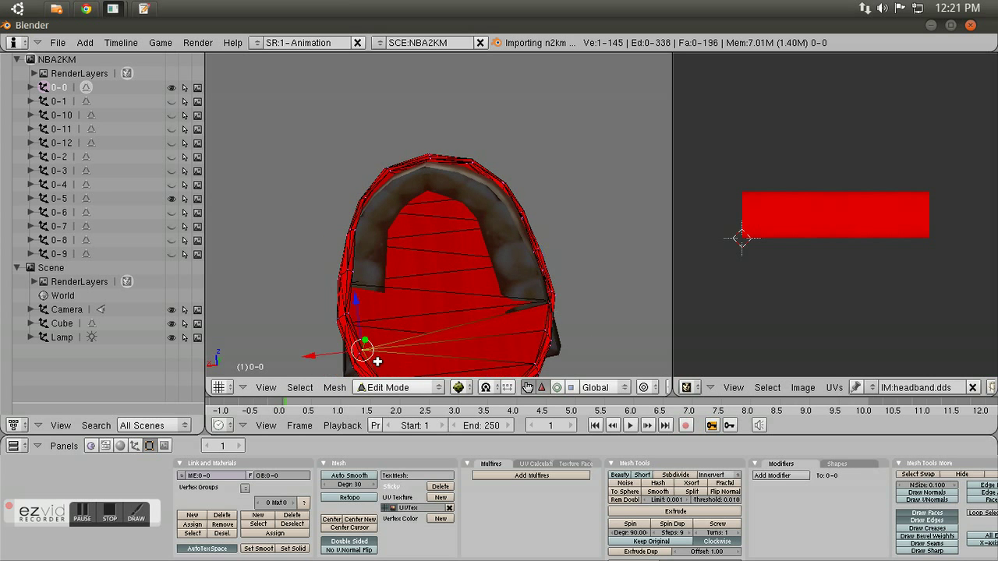
{"action": "key", "text": "g"}
{"action": "left_click", "coordinate": [568, 350]}
Move the last two left-rim vertices at the back of the near cap across to the opposite rim
{"action": "middle_click_drag", "start_coordinate": [569, 351], "coordinate": [442, 299]}
{"action": "right_click", "coordinate": [396, 295]}
{"action": "key", "text": "g"}
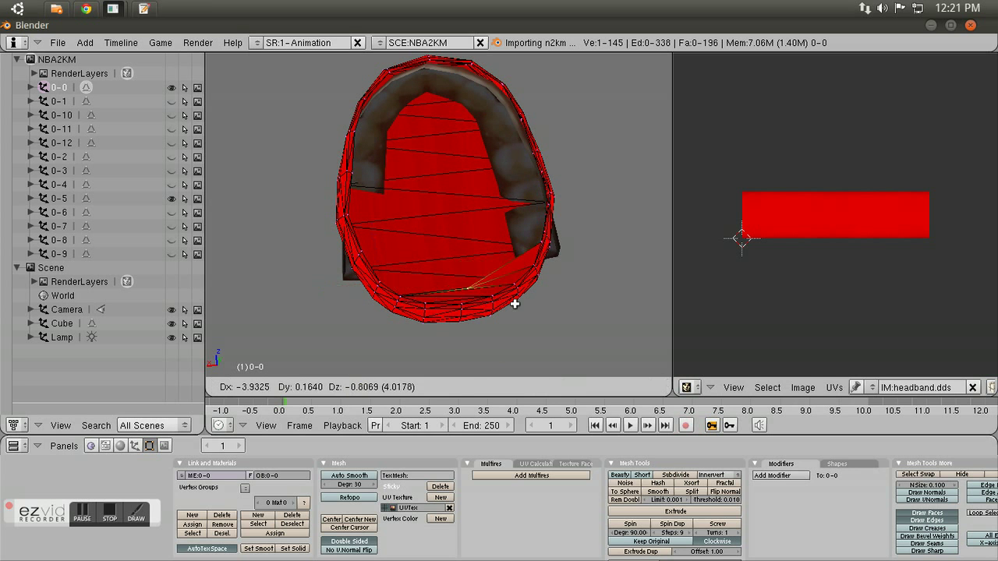
{"action": "left_click", "coordinate": [517, 278]}
{"action": "right_click", "coordinate": [406, 299]}
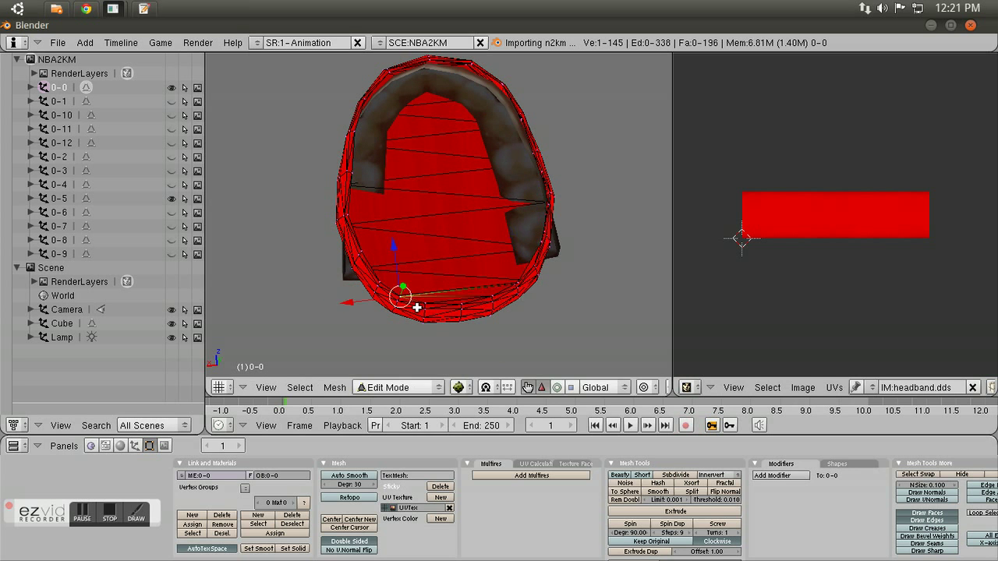
{"action": "key", "text": "g"}
{"action": "left_click", "coordinate": [498, 311]}
On the headband's other cap, move the four front left-rim vertices across to the right rim to open it over the teeth
{"action": "middle_click_drag", "start_coordinate": [472, 296], "coordinate": [432, 198]}
{"action": "scroll", "coordinate": [432, 198], "scroll_direction": "up", "scroll_amount": 3}
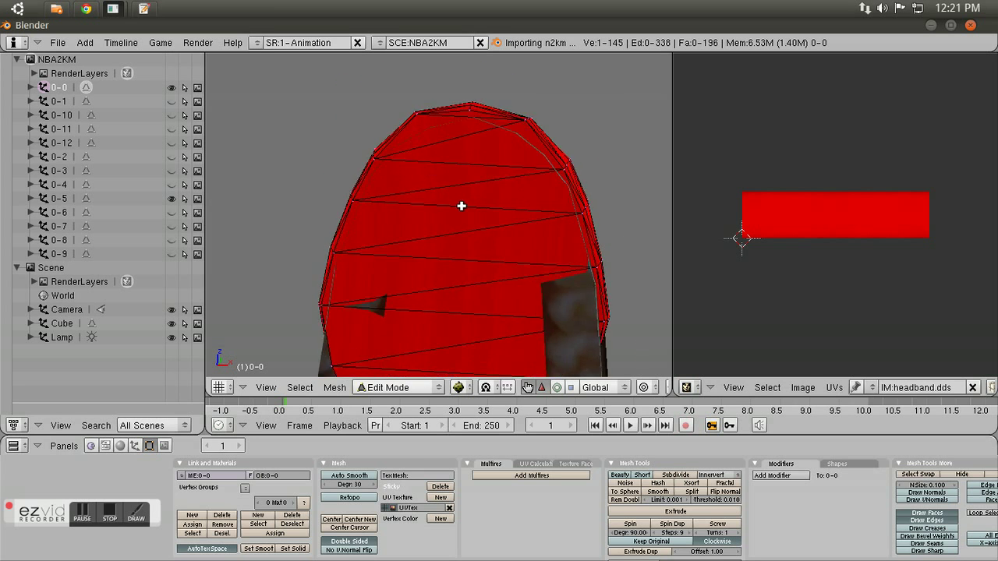
{"action": "right_click", "coordinate": [427, 113]}
{"action": "key", "text": "g"}
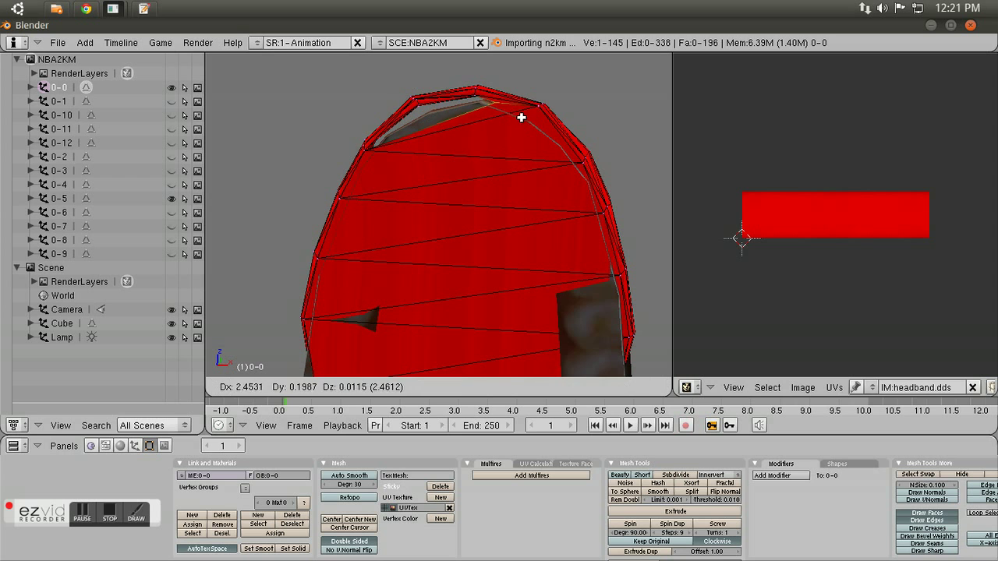
{"action": "left_click", "coordinate": [514, 114]}
{"action": "right_click", "coordinate": [379, 163]}
{"action": "key", "text": "g"}
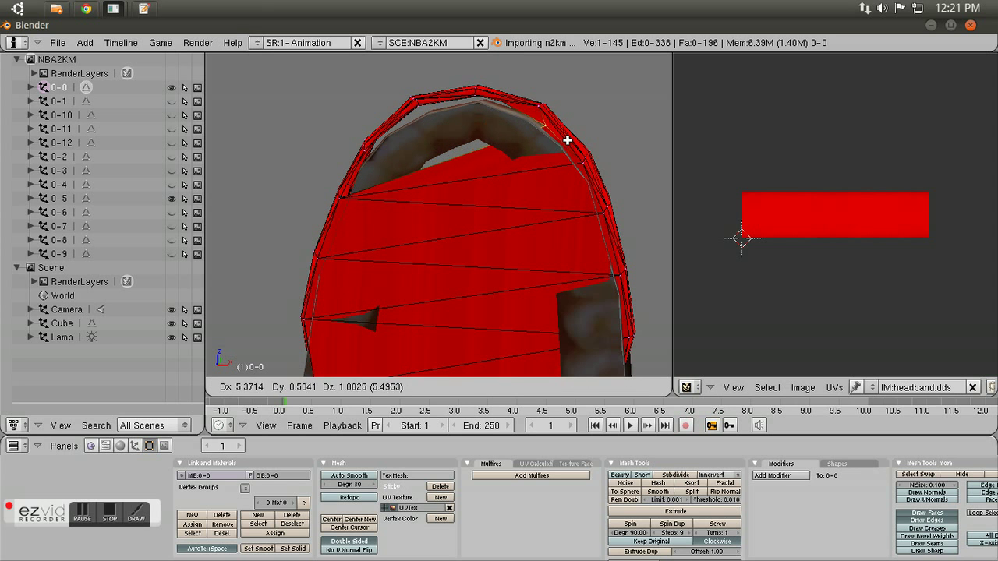
{"action": "left_click", "coordinate": [562, 139]}
{"action": "key", "text": "g"}
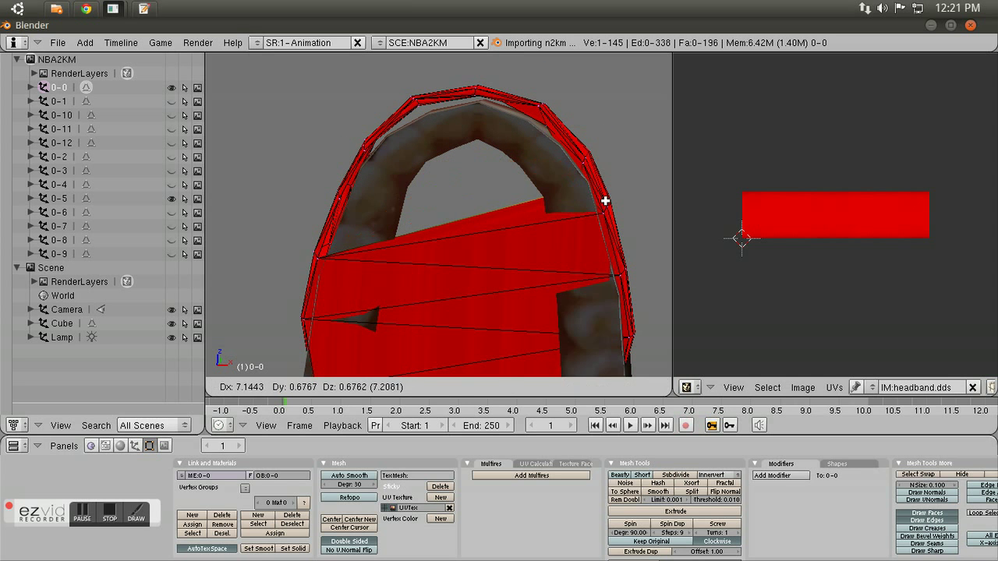
{"action": "left_click", "coordinate": [603, 200]}
{"action": "right_click", "coordinate": [335, 269]}
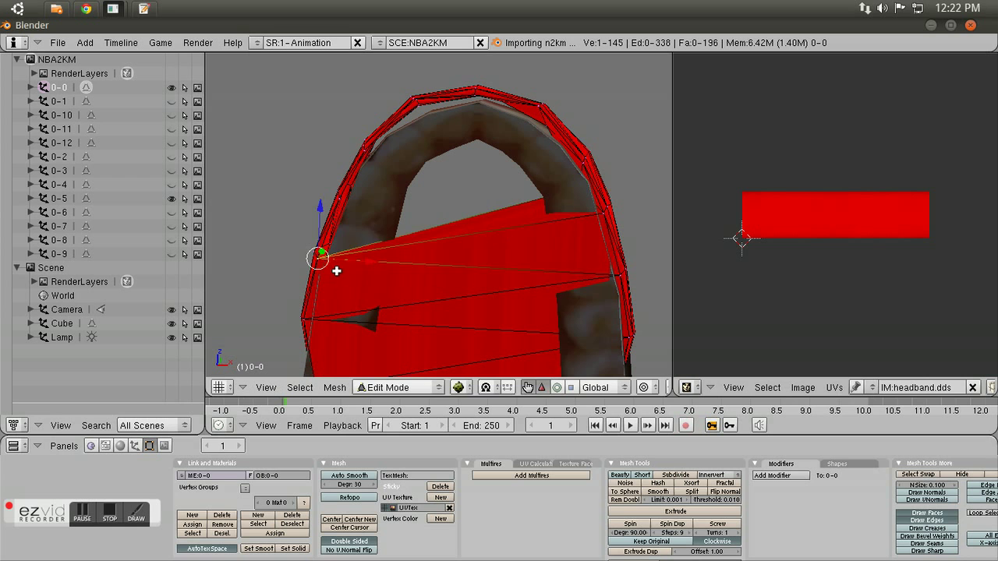
{"action": "key", "text": "g"}
{"action": "left_click", "coordinate": [614, 261]}
Move the next three left-rim vertices beside the molars across to the right rim of this cap
{"action": "middle_click_drag", "start_coordinate": [608, 260], "coordinate": [375, 259]}
{"action": "right_click", "coordinate": [322, 242]}
{"action": "key", "text": "g"}
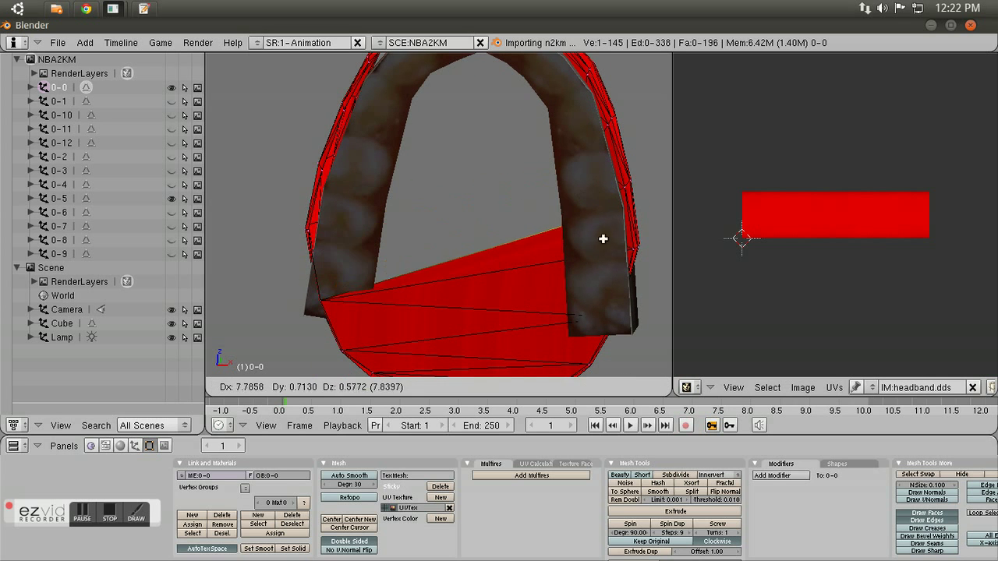
{"action": "left_click", "coordinate": [622, 239]}
{"action": "right_click", "coordinate": [339, 309]}
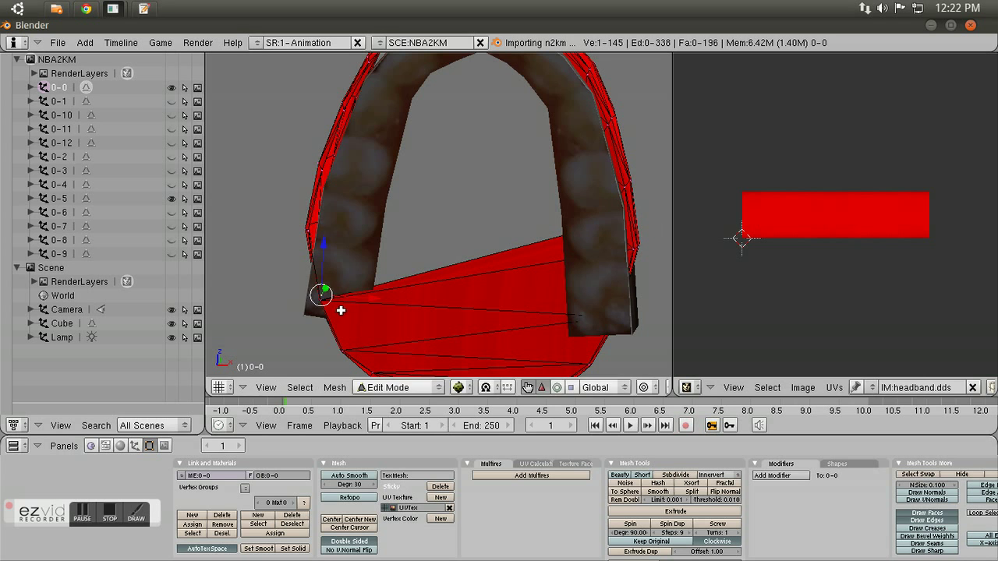
{"action": "key", "text": "g"}
{"action": "key", "text": "Escape"}
{"action": "key", "text": "g"}
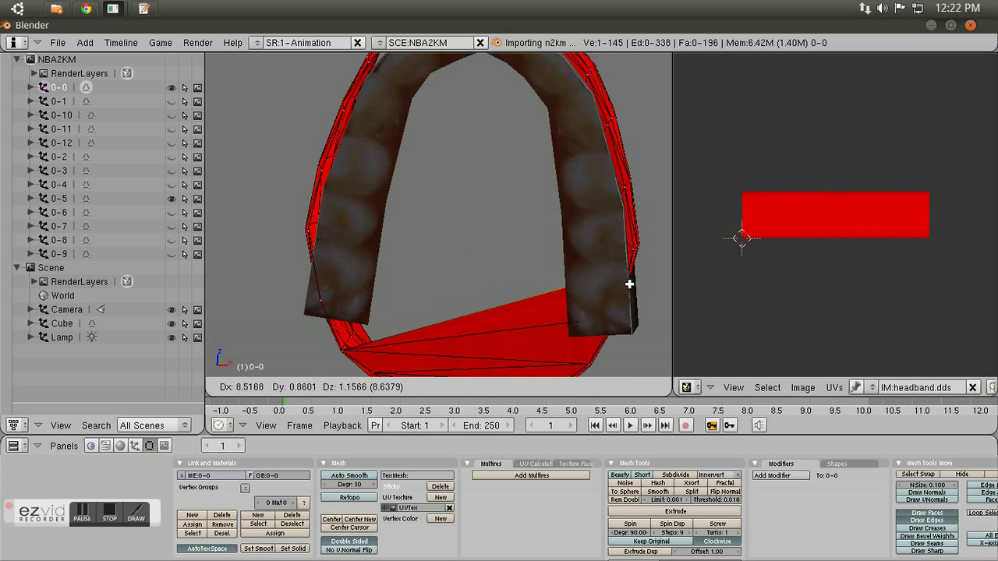
{"action": "left_click", "coordinate": [631, 283]}
{"action": "key", "text": "g"}
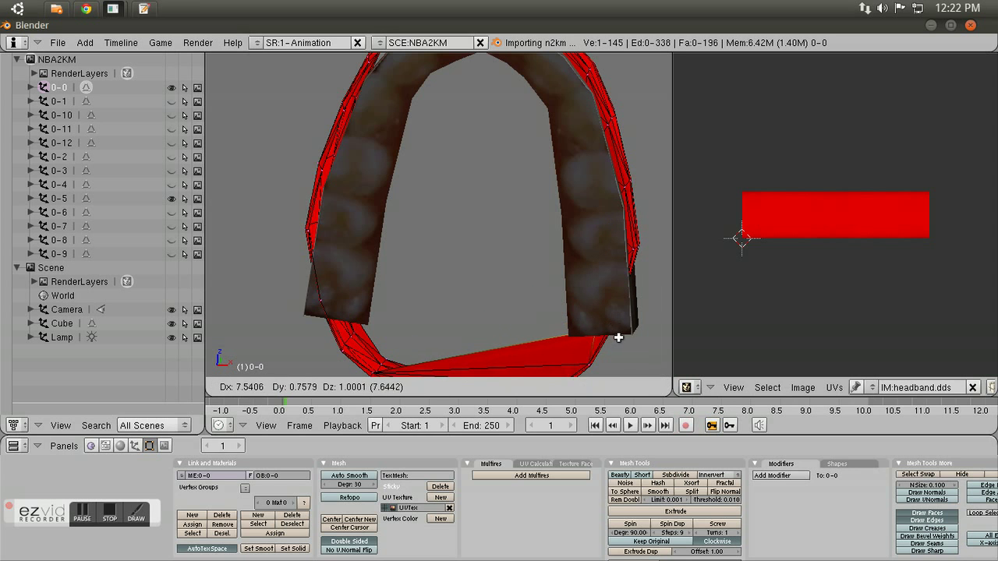
{"action": "left_click", "coordinate": [616, 335]}
Move the two remaining vertices at the back of this cap across to the opposite rim, clearing the band's centre
{"action": "middle_click_drag", "start_coordinate": [546, 314], "coordinate": [460, 209], "text": "shift"}
{"action": "right_click", "coordinate": [360, 291]}
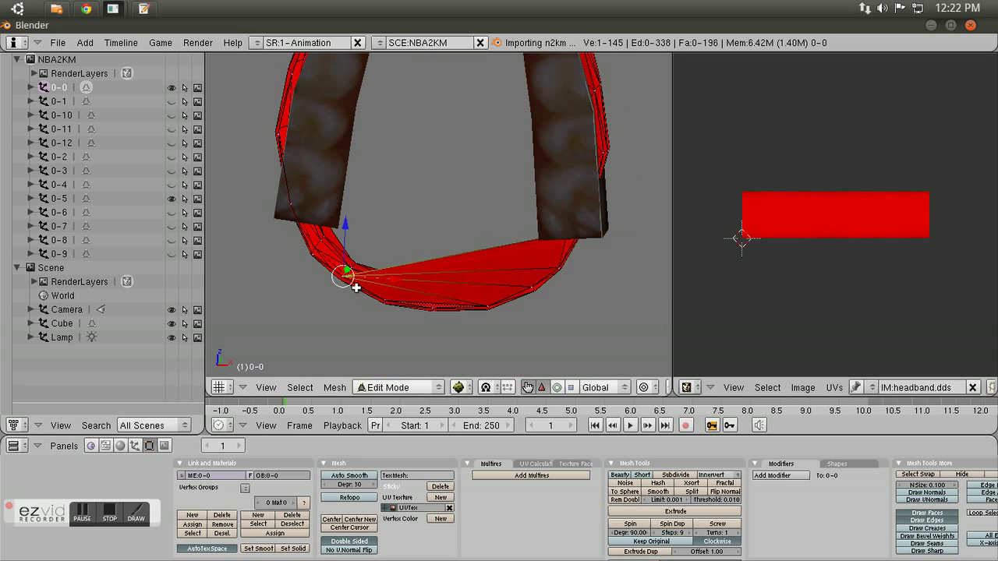
{"action": "key", "text": "g"}
{"action": "left_click", "coordinate": [550, 297]}
{"action": "right_click", "coordinate": [398, 312]}
{"action": "key", "text": "g"}
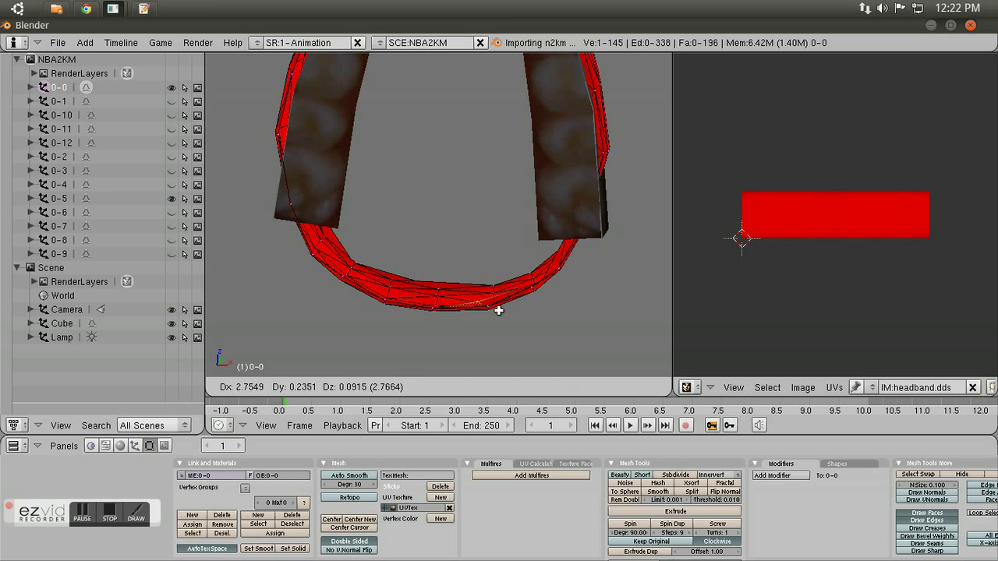
{"action": "left_click", "coordinate": [505, 314]}
Adjust the position of the outer edge vertex at the band's rear curve to even out its outline
{"action": "middle_click_drag", "start_coordinate": [505, 314], "coordinate": [501, 203]}
{"action": "right_click", "coordinate": [536, 172]}
{"action": "key", "text": "g"}
{"action": "left_click", "coordinate": [536, 199]}
{"action": "key", "text": "g"}
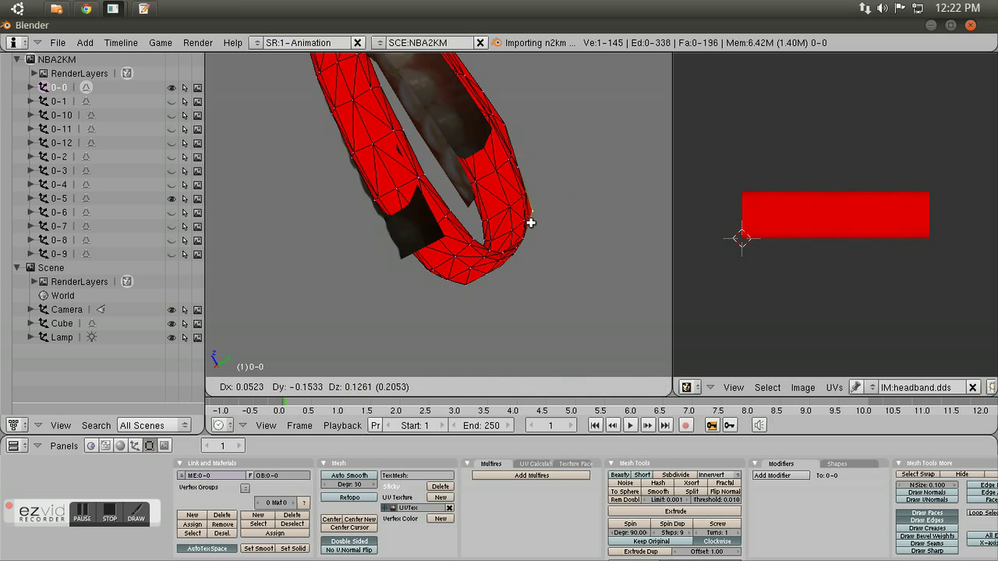
{"action": "left_click", "coordinate": [530, 223]}
Select the whole headband mesh, rotate it by about -0.34 degrees and shift it into line with the teeth
{"action": "middle_click_drag", "start_coordinate": [530, 222], "coordinate": [427, 212]}
{"action": "key", "text": "a"}
{"action": "key", "text": "a"}
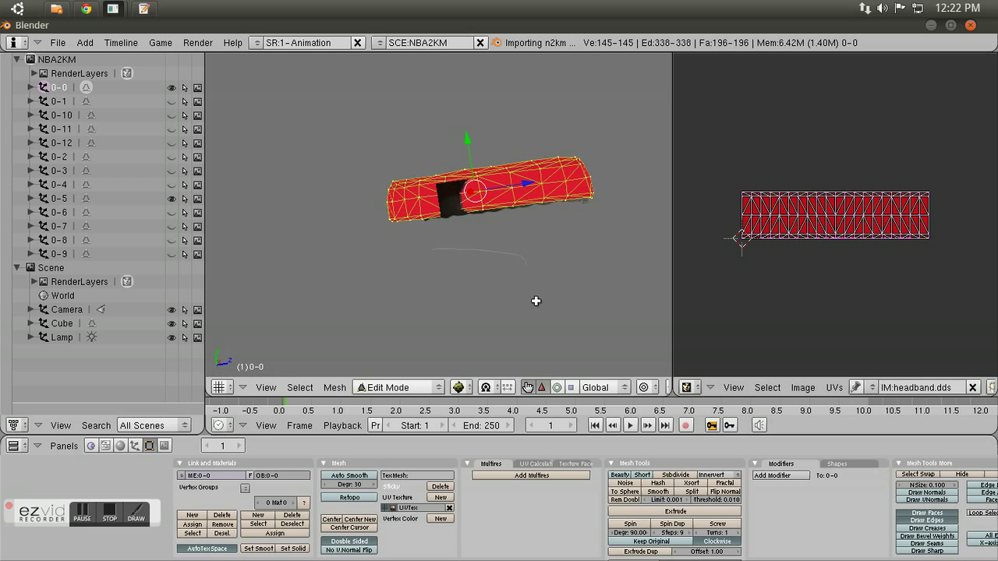
{"action": "key", "text": "r"}
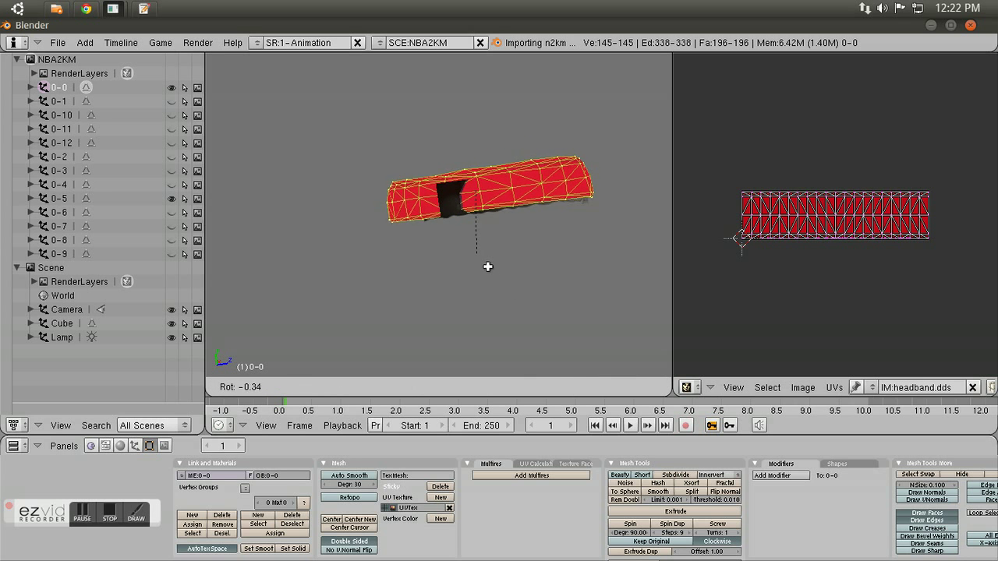
{"action": "left_click", "coordinate": [487, 266]}
{"action": "key", "text": "g"}
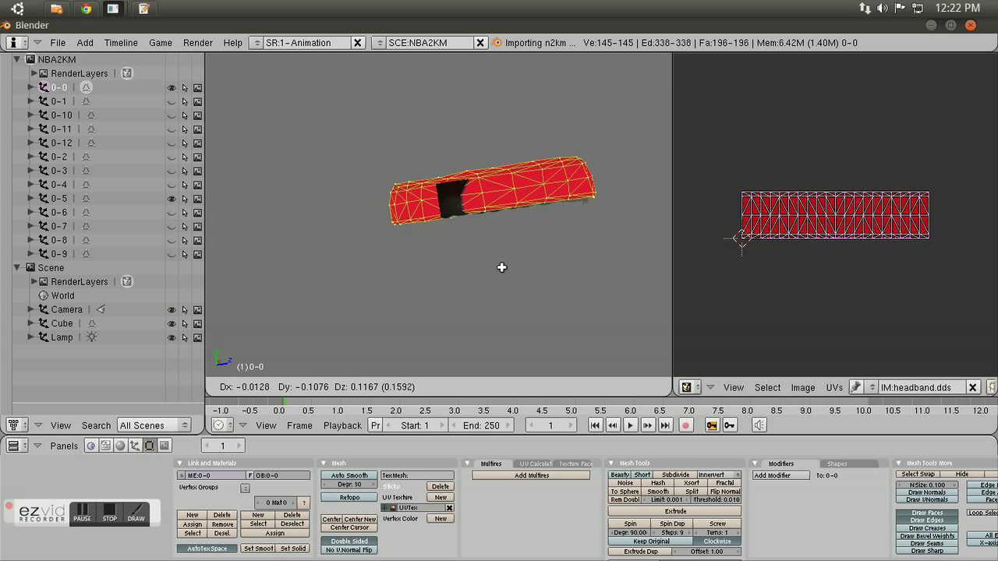
{"action": "left_click", "coordinate": [499, 267]}
{"action": "middle_click_drag", "start_coordinate": [500, 267], "coordinate": [416, 263]}
{"action": "key", "text": "g"}
{"action": "left_click", "coordinate": [434, 268]}
Deselect the mesh and raise three neighbouring vertices along the band's near inner edge to cover the exposed teeth
{"action": "key", "text": "a"}
{"action": "right_click", "coordinate": [405, 259]}
{"action": "key", "text": "g"}
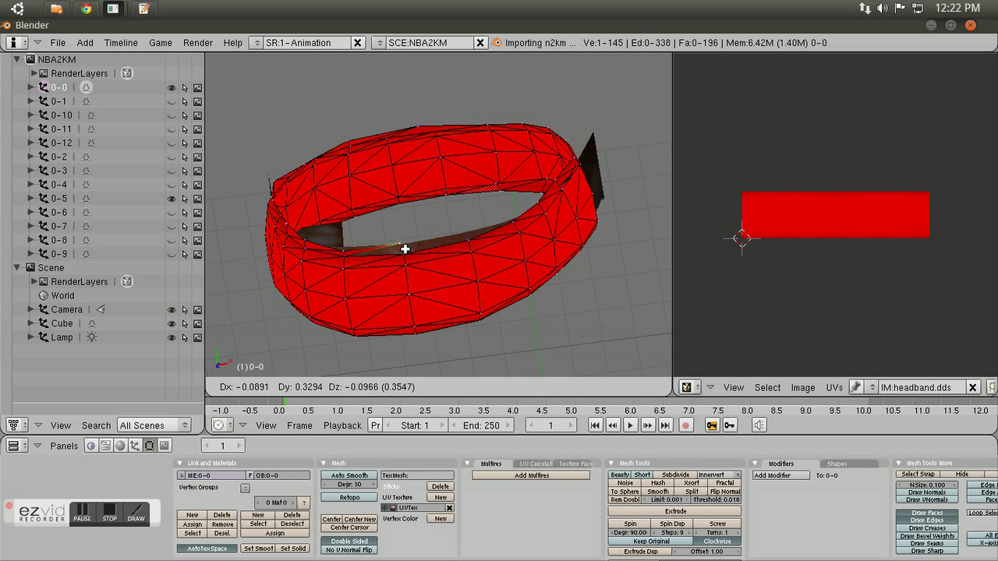
{"action": "left_click", "coordinate": [385, 258]}
{"action": "right_click", "coordinate": [413, 264]}
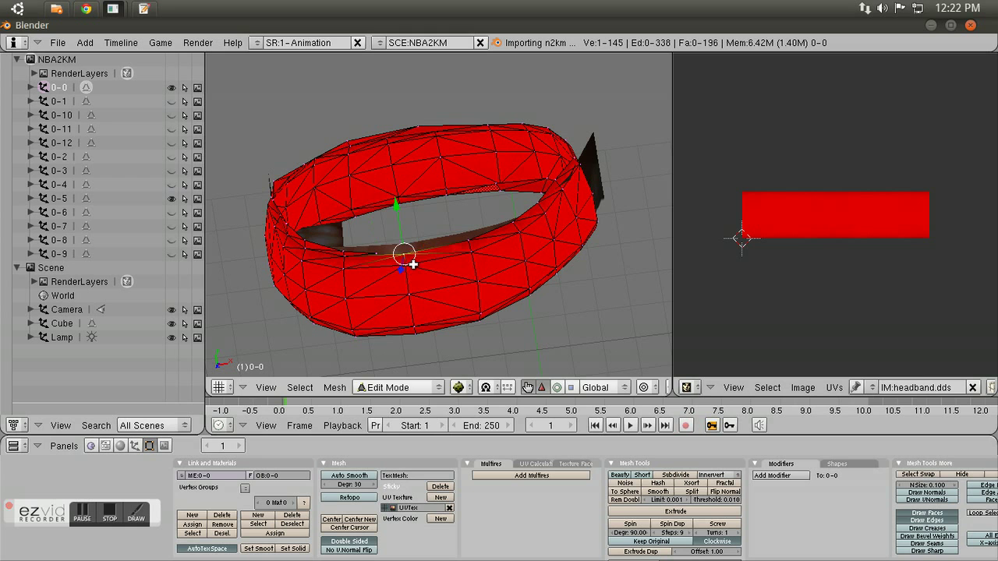
{"action": "key", "text": "g"}
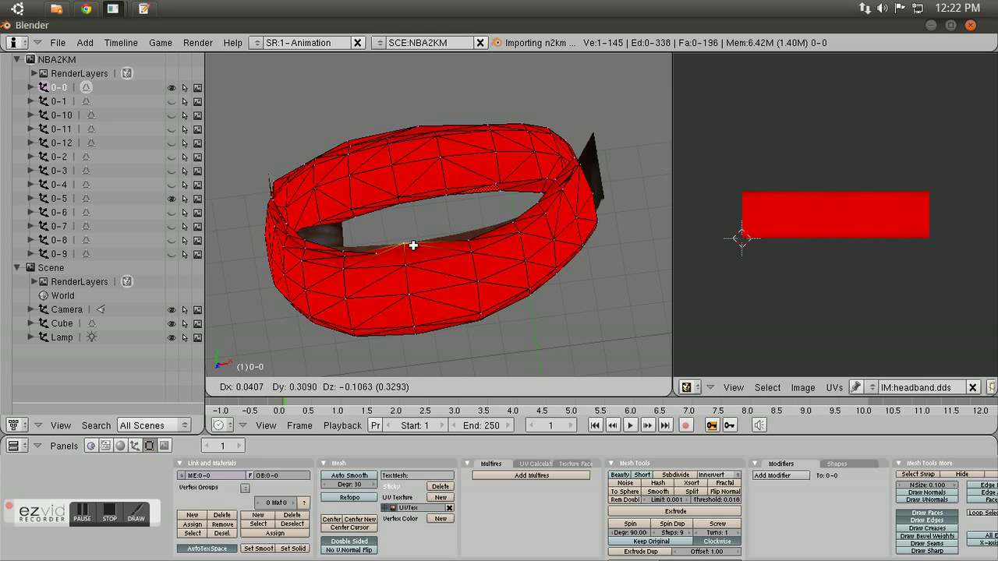
{"action": "left_click", "coordinate": [413, 245]}
{"action": "right_click", "coordinate": [473, 248]}
{"action": "key", "text": "g"}
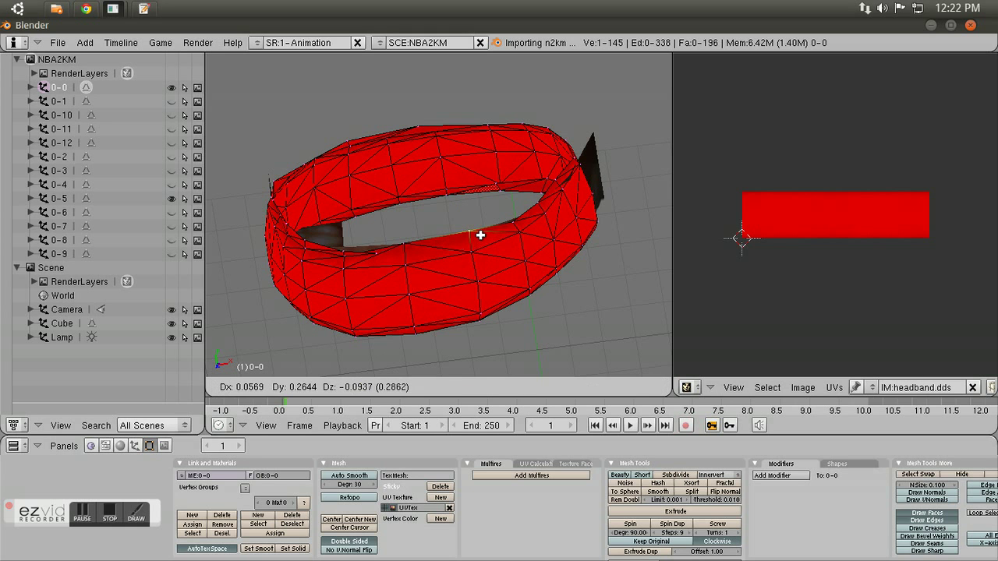
{"action": "left_click", "coordinate": [482, 235]}
{"action": "right_click", "coordinate": [516, 224]}
{"action": "key", "text": "g"}
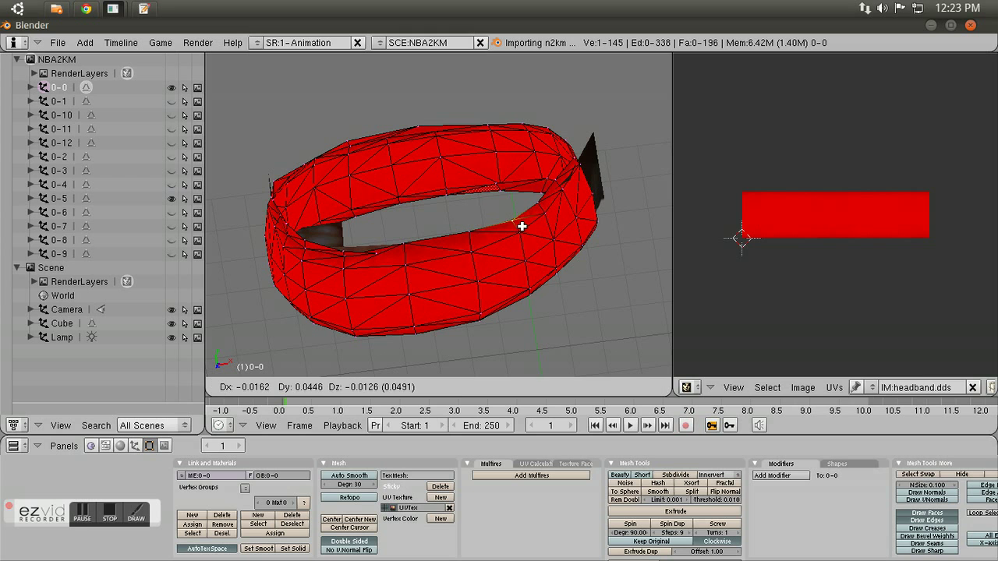
{"action": "key", "text": "Escape"}
Raise the vertex at the far end of the same inner edge, and move its neighbour onto the edge's middle vertex
{"action": "right_click", "coordinate": [353, 257]}
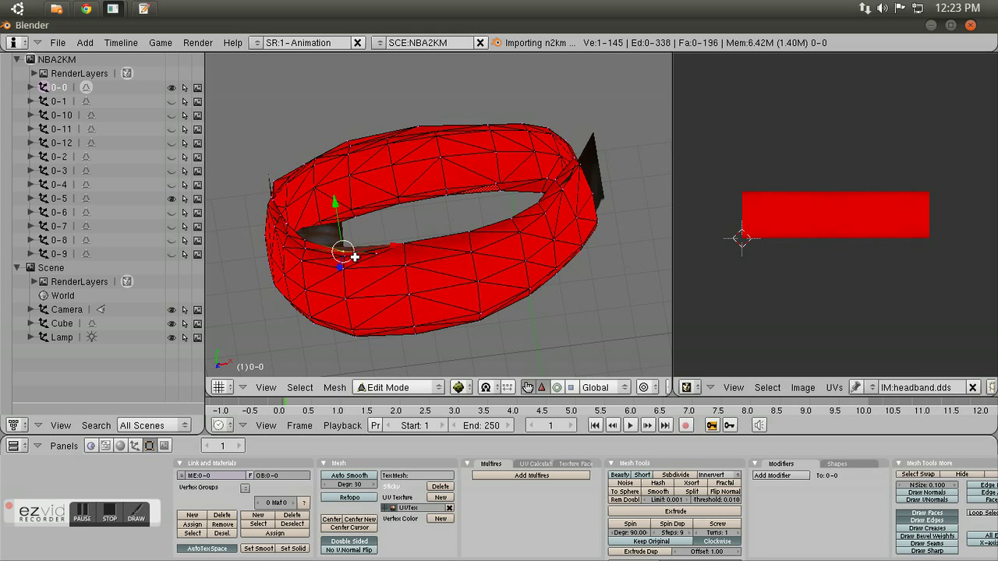
{"action": "key", "text": "g"}
{"action": "left_click", "coordinate": [355, 247]}
{"action": "right_click", "coordinate": [382, 261]}
{"action": "key", "text": "g"}
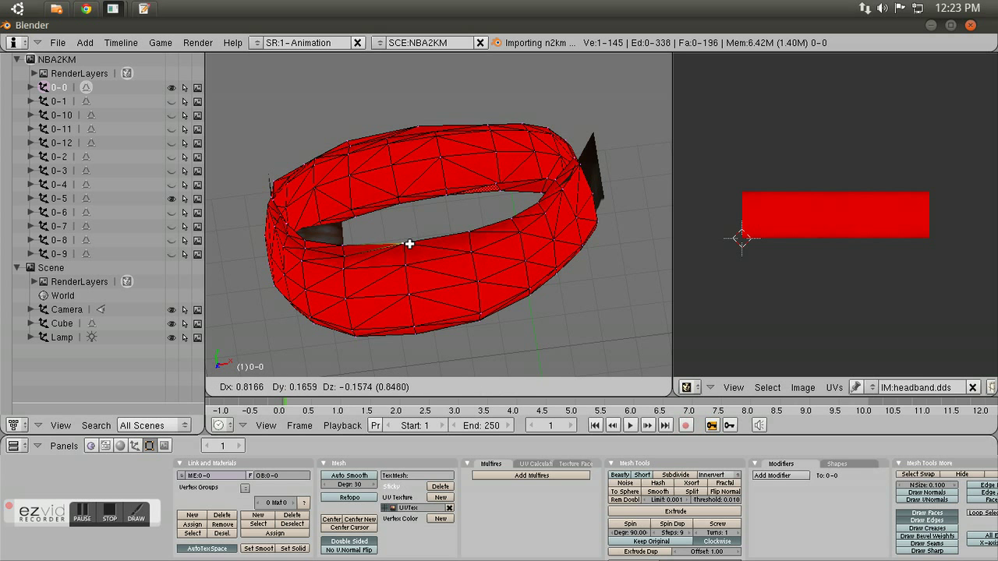
{"action": "left_click", "coordinate": [410, 244]}
Switch to Notepad, replace the note with "so kailangan naten tanggalin etong part na t" and temporarily narrow its window to expose the mesh
{"action": "middle_click_drag", "start_coordinate": [421, 245], "coordinate": [540, 317]}
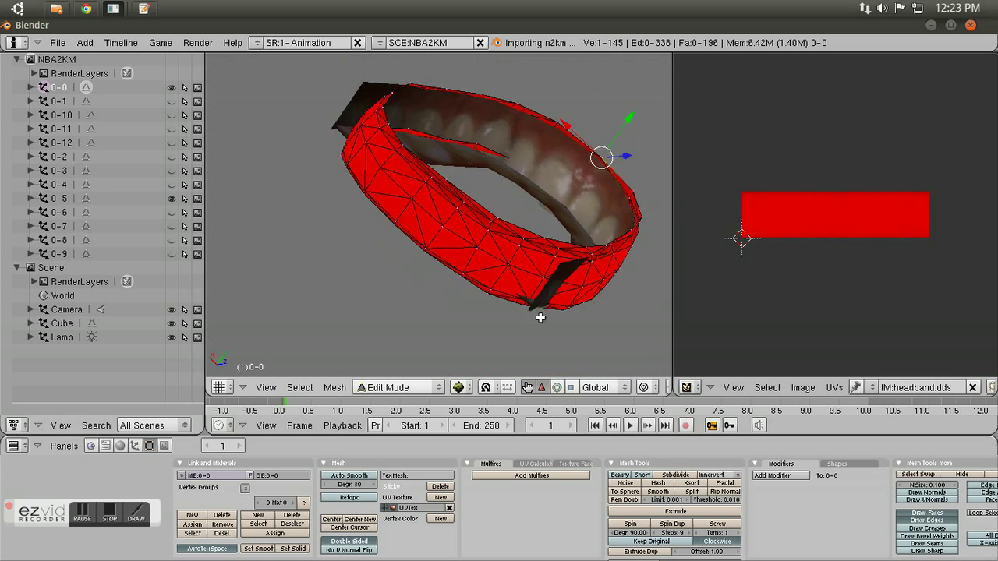
{"action": "key", "text": "alt+Tab"}
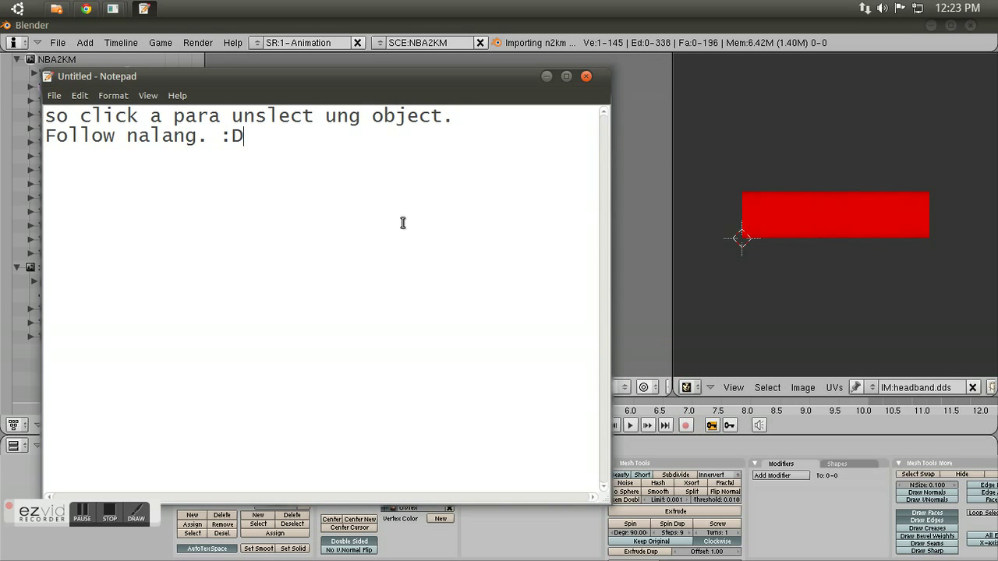
{"action": "key", "text": "ctrl+a"}
{"action": "key", "text": "BackSpace"}
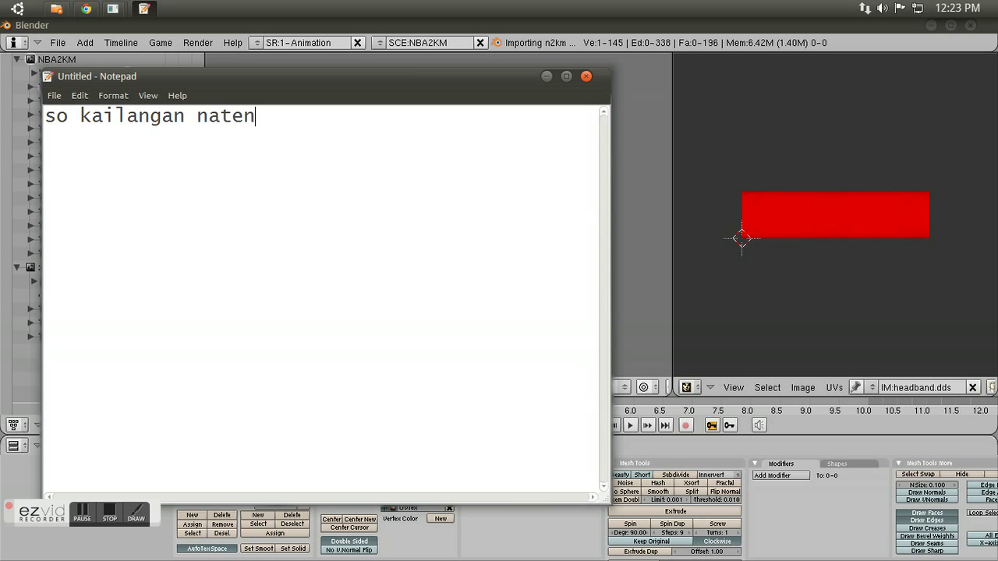
{"action": "type", "text": "etong part na t"}
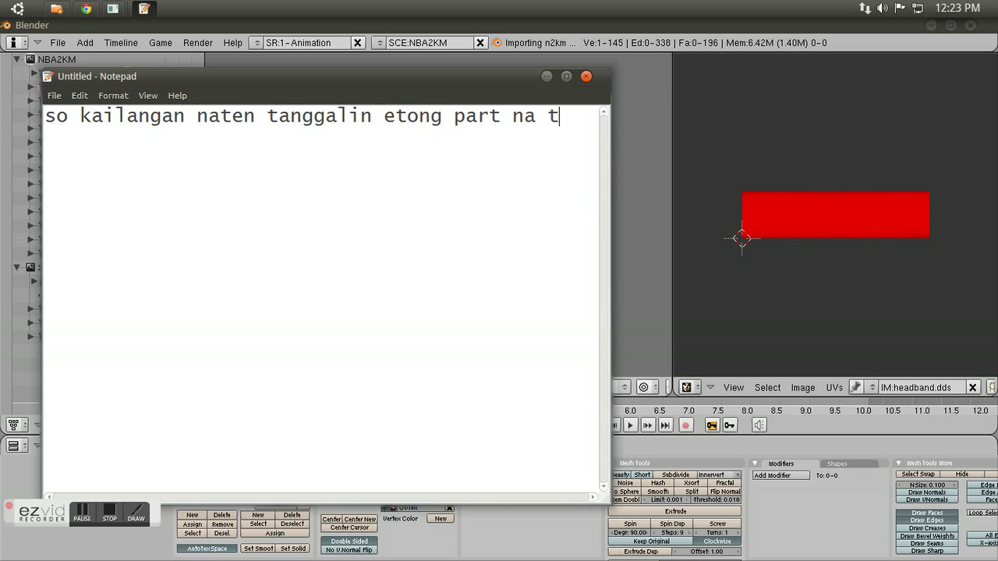
{"action": "left_click_drag", "start_coordinate": [623, 308], "coordinate": [288, 314]}
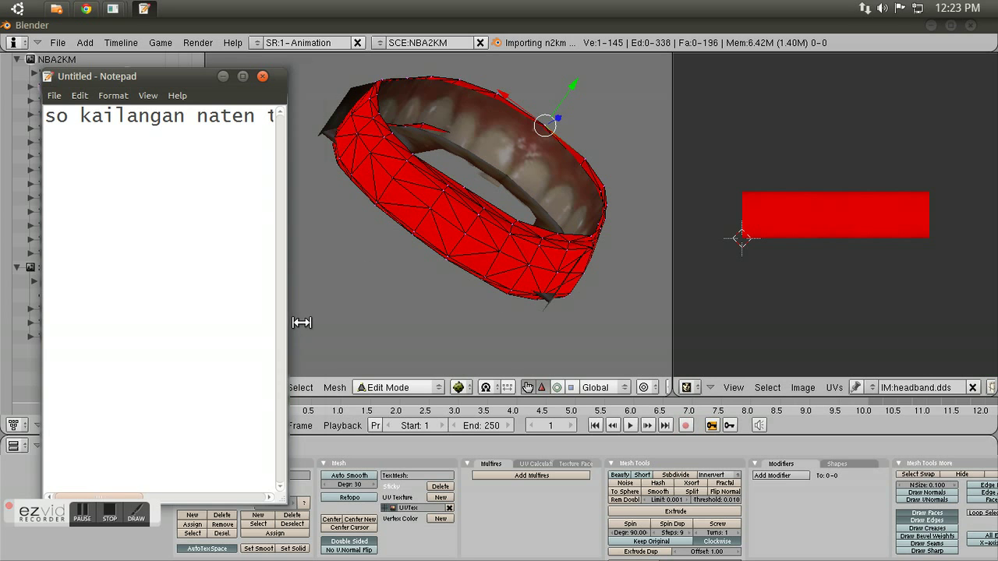
{"action": "left_click_drag", "start_coordinate": [301, 323], "coordinate": [617, 309]}
Replace the note with "para maputol yan kailangan selected ung bilog bilog."
{"action": "left_click_drag", "start_coordinate": [585, 133], "coordinate": [45, 133]}
{"action": "type", "text": "para maputol yan"}
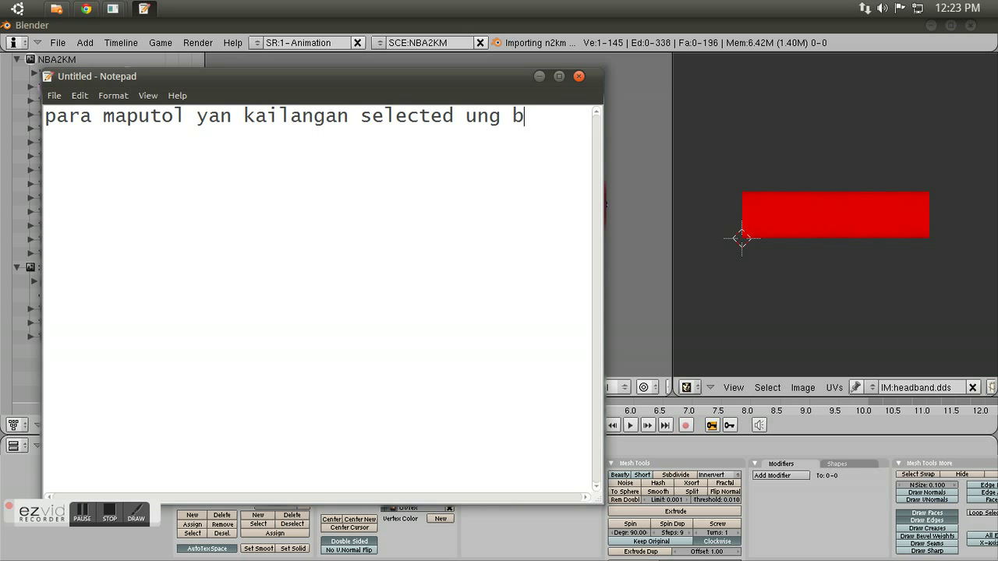
{"action": "type", "text": "blog."}
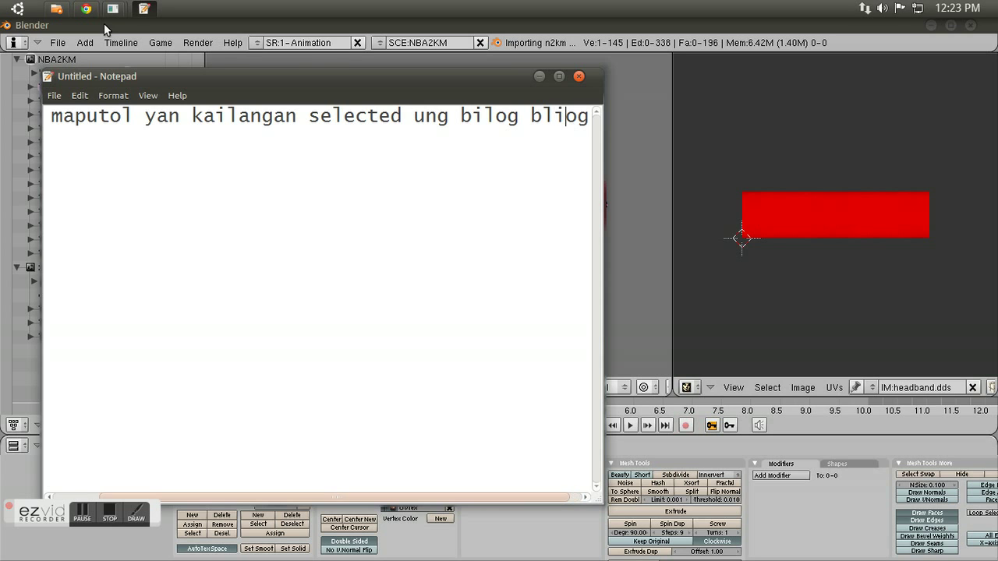
{"action": "key", "text": "Return"}
{"action": "key", "text": "BackSpace"}
{"action": "key", "text": "BackSpace"}
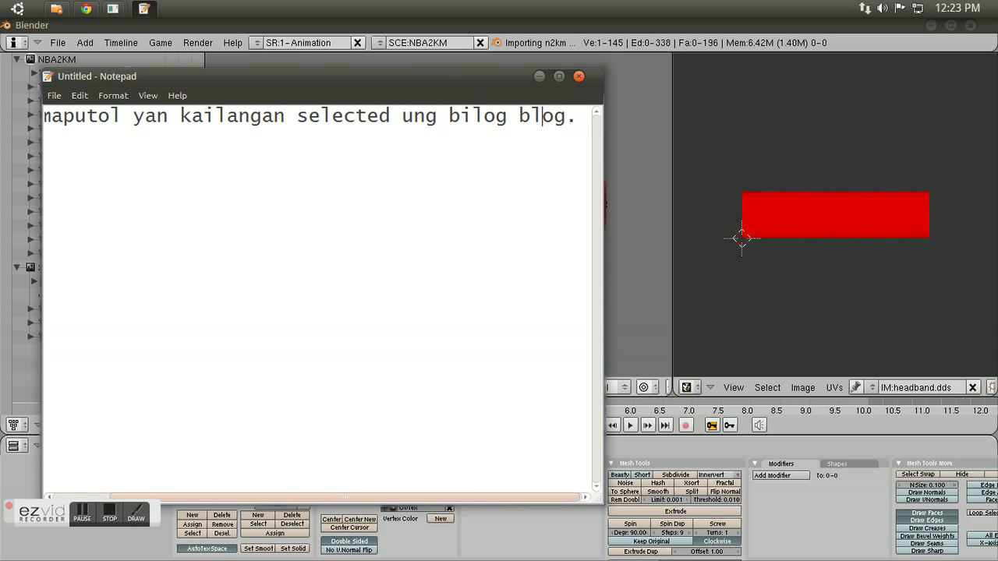
{"action": "type", "text": "il"}
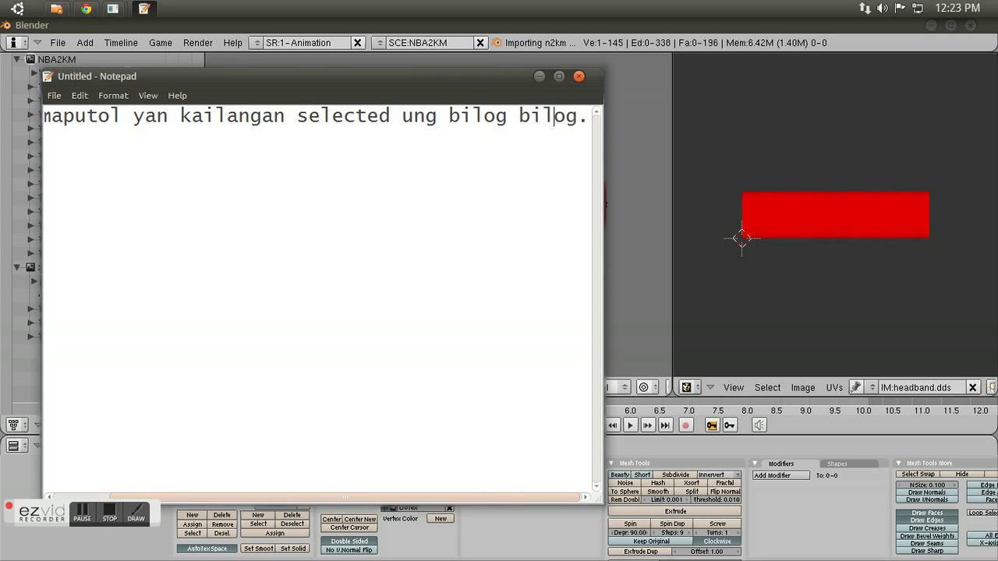
Switch to Blender, deselect all vertices and bring the vertices on the band's inner edge into close view
{"action": "left_click", "coordinate": [570, 36]}
{"action": "middle_click_drag", "start_coordinate": [312, 250], "coordinate": [461, 281]}
{"action": "key", "text": "a"}
{"action": "key", "text": "a"}
{"action": "scroll", "coordinate": [407, 186], "scroll_direction": "up", "scroll_amount": 2}
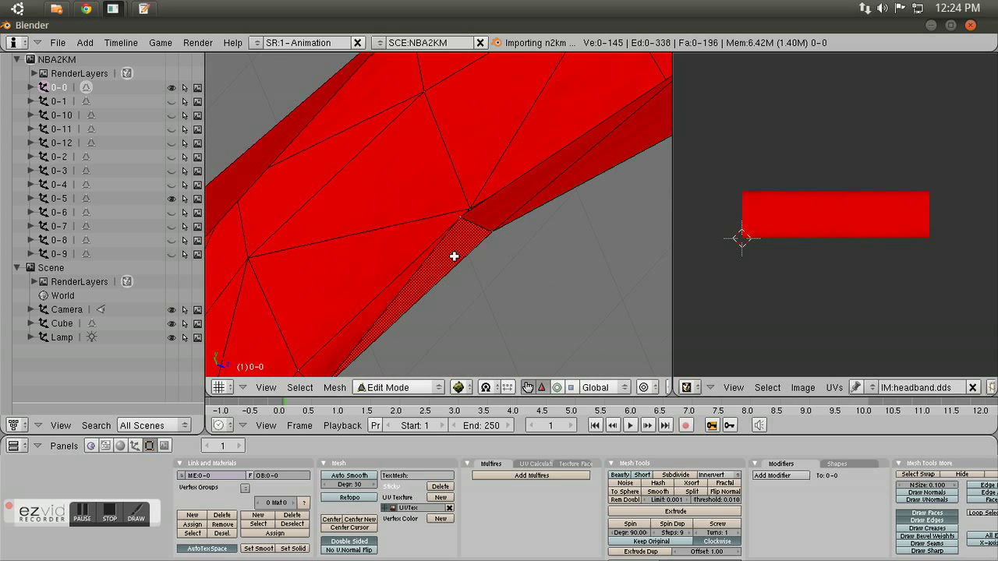
Switch to Notepad and add the line "yan ung bilog bilog na tinutukoy ko para maputol ung part."
{"action": "key", "text": "alt+Tab"}
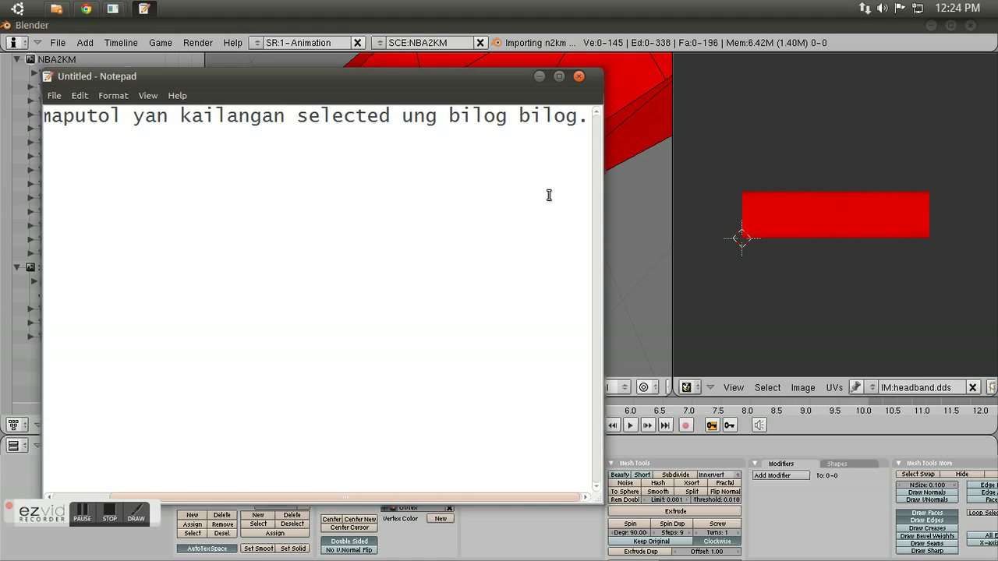
{"action": "key", "text": "Return"}
{"action": "type", "text": "yan ung bilog bilog na tinutukoy ko"}
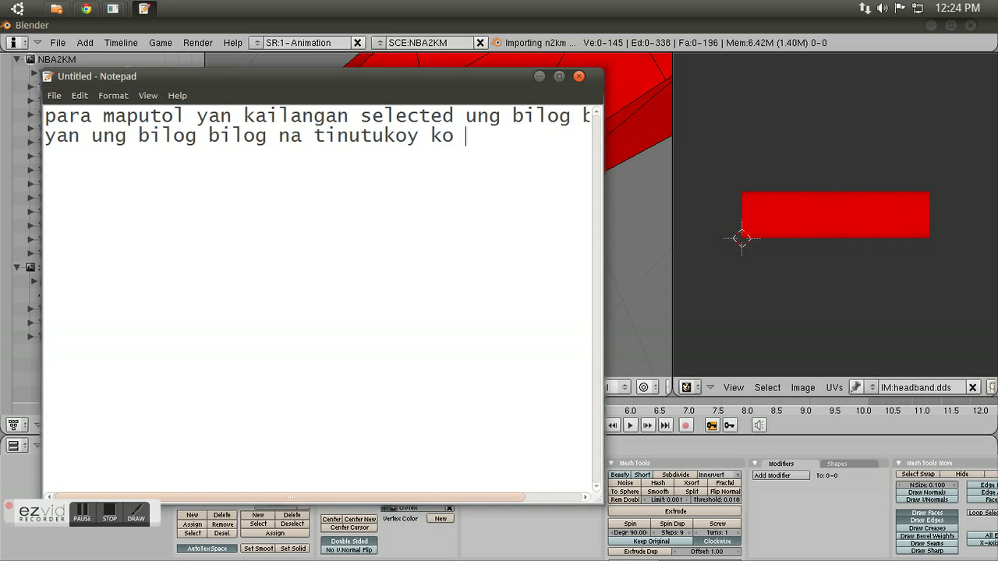
{"action": "type", "text": "utol ung part."}
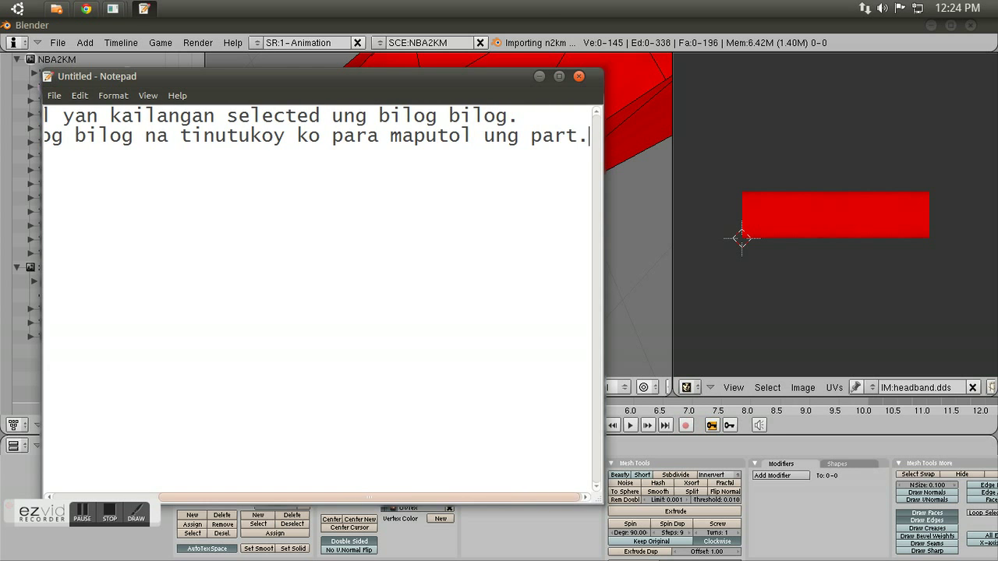
Switch to Blender, change to face select mode and circle-select the first faces along the rear section of the band
{"action": "left_click", "coordinate": [538, 18]}
{"action": "middle_click_drag", "start_coordinate": [468, 127], "coordinate": [468, 360]}
{"action": "scroll", "coordinate": [460, 388], "scroll_direction": "down", "scroll_amount": 4}
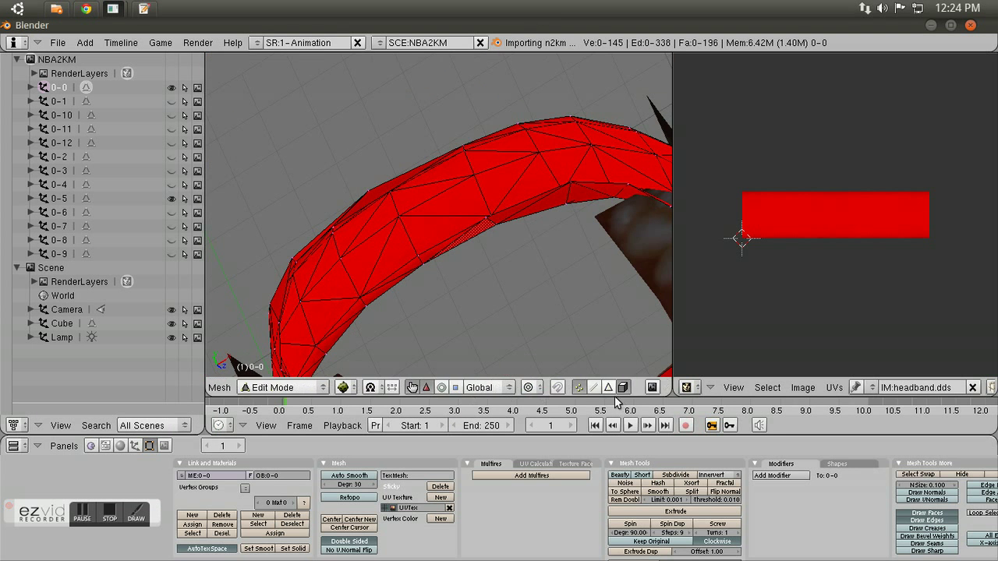
{"action": "scroll", "coordinate": [460, 387], "scroll_direction": "up", "scroll_amount": 4}
{"action": "key", "text": "b"}
{"action": "key", "text": "b"}
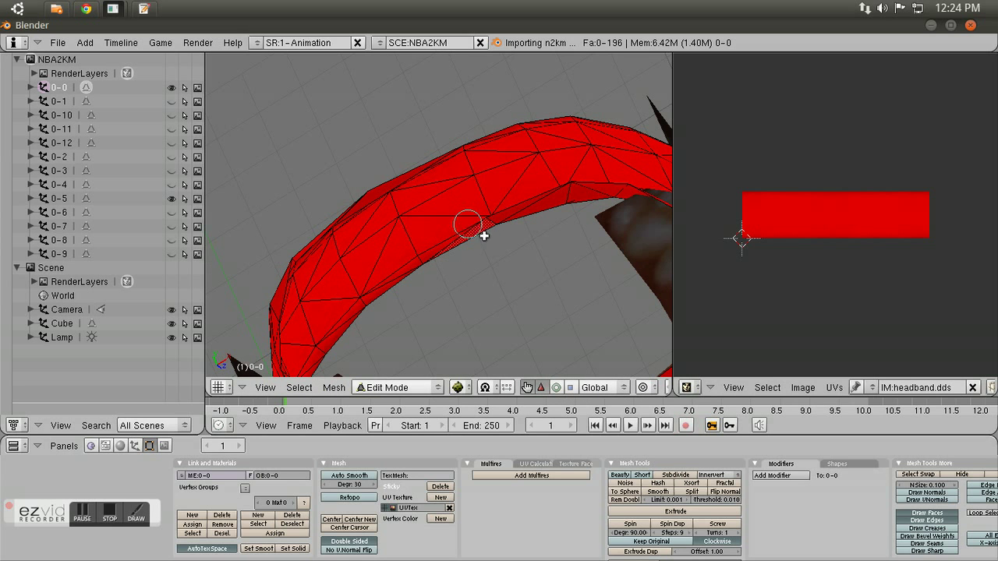
{"action": "mouse_move", "coordinate": [469, 250]}
{"action": "left_mouse_down"}
{"action": "mouse_move", "coordinate": [423, 189]}
{"action": "mouse_move", "coordinate": [443, 223]}
{"action": "mouse_move", "coordinate": [435, 194]}
{"action": "mouse_move", "coordinate": [477, 232]}
{"action": "mouse_move", "coordinate": [509, 169]}
{"action": "mouse_move", "coordinate": [555, 138]}
{"action": "mouse_move", "coordinate": [575, 185]}
{"action": "left_mouse_up"}
{"action": "right_click", "coordinate": [574, 187]}
Extend the circle selection to more faces around the curve and outer side of the band's rear section
{"action": "middle_click_drag", "start_coordinate": [576, 300], "coordinate": [298, 267]}
{"action": "key", "text": "b"}
{"action": "key", "text": "b"}
{"action": "mouse_move", "coordinate": [330, 169]}
{"action": "left_mouse_down"}
{"action": "mouse_move", "coordinate": [309, 233]}
{"action": "mouse_move", "coordinate": [331, 181]}
{"action": "mouse_move", "coordinate": [304, 209]}
{"action": "left_mouse_up"}
{"action": "right_click", "coordinate": [379, 210]}
{"action": "key", "text": "b"}
{"action": "key", "text": "b"}
{"action": "left_click_drag", "start_coordinate": [423, 298], "coordinate": [416, 301]}
{"action": "right_click", "coordinate": [416, 301]}
Circle-select the remaining faces on this half of the rear section, up to its middle, and inspect the selection
{"action": "mouse_move", "coordinate": [417, 301]}
{"action": "middle_mouse_down"}
{"action": "mouse_move", "coordinate": [412, 276]}
{"action": "mouse_move", "coordinate": [370, 289]}
{"action": "mouse_move", "coordinate": [414, 251]}
{"action": "middle_mouse_up"}
{"action": "key", "text": "b"}
{"action": "key", "text": "b"}
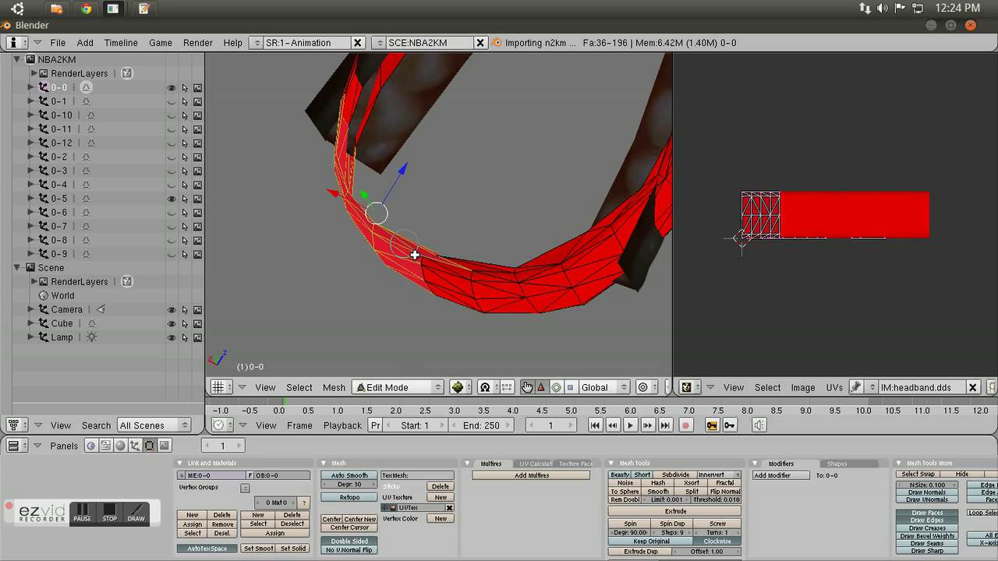
{"action": "mouse_move", "coordinate": [474, 277]}
{"action": "left_mouse_down"}
{"action": "mouse_move", "coordinate": [434, 273]}
{"action": "mouse_move", "coordinate": [412, 249]}
{"action": "left_mouse_up"}
{"action": "right_click", "coordinate": [412, 249]}
{"action": "mouse_move", "coordinate": [528, 241]}
{"action": "middle_mouse_down"}
{"action": "mouse_move", "coordinate": [438, 328]}
{"action": "mouse_move", "coordinate": [505, 296]}
{"action": "mouse_move", "coordinate": [568, 350]}
{"action": "mouse_move", "coordinate": [452, 262]}
{"action": "mouse_move", "coordinate": [460, 270]}
{"action": "mouse_move", "coordinate": [444, 149]}
{"action": "mouse_move", "coordinate": [517, 167]}
{"action": "mouse_move", "coordinate": [486, 169]}
{"action": "mouse_move", "coordinate": [513, 228]}
{"action": "mouse_move", "coordinate": [510, 325]}
{"action": "mouse_move", "coordinate": [513, 179]}
{"action": "middle_mouse_up"}
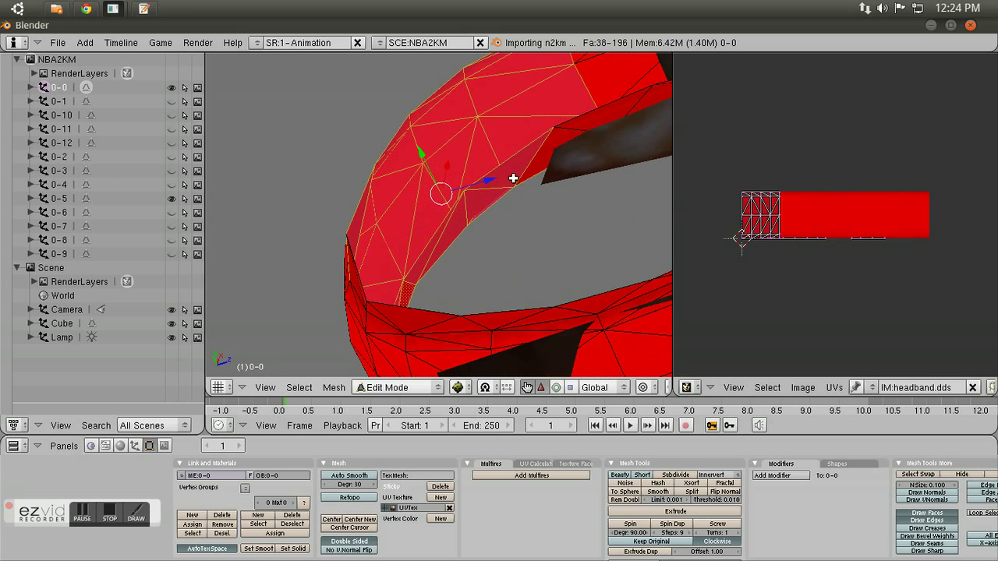
{"action": "middle_click_drag", "start_coordinate": [583, 149], "coordinate": [506, 237]}
Add the Notepad line "papaliitin yan so draw a letter z ulet" and return to Blender
{"action": "key", "text": "alt+Tab"}
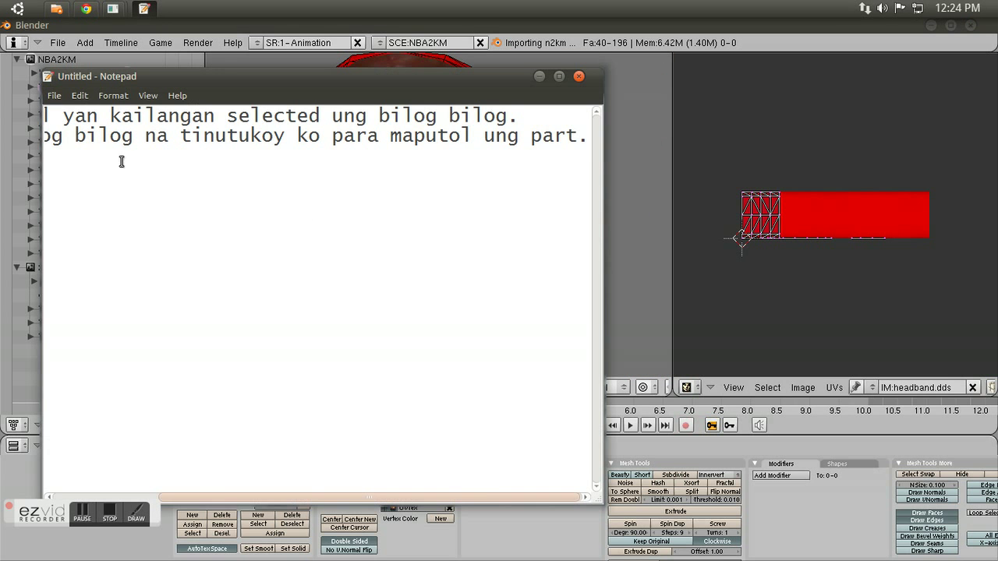
{"action": "key", "text": "Return"}
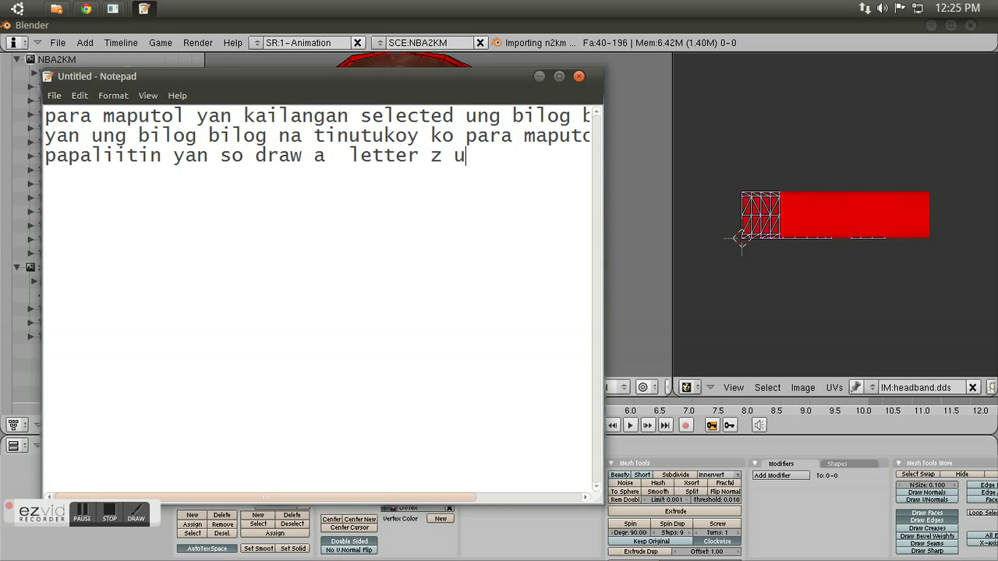
{"action": "left_click", "coordinate": [559, 49]}
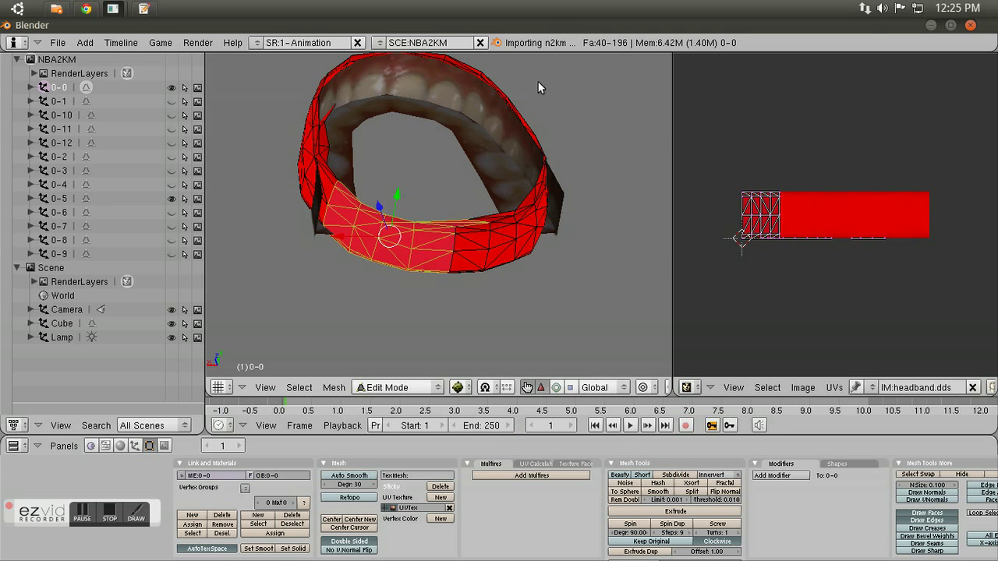
Deselect the two stray faces on the inner edge that extend beyond the middle of the rear section
{"action": "key", "text": "r"}
{"action": "key", "text": "Escape"}
{"action": "scroll", "coordinate": [573, 294], "scroll_direction": "up", "scroll_amount": 5}
{"action": "left_click", "coordinate": [579, 249]}
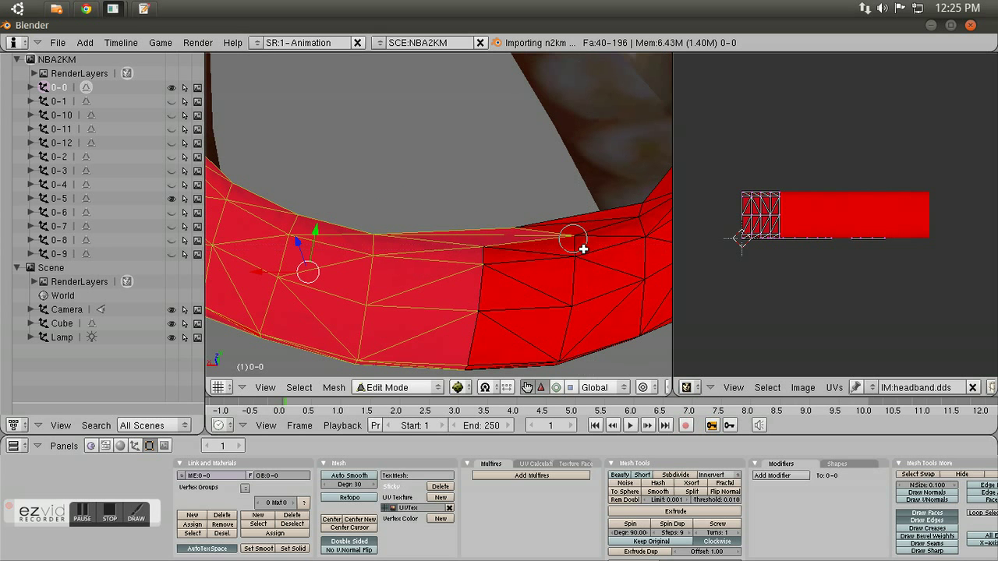
{"action": "right_click", "coordinate": [579, 238], "text": "shift"}
{"action": "left_click", "coordinate": [491, 353]}
{"action": "scroll", "coordinate": [492, 353], "scroll_direction": "down", "scroll_amount": 4}
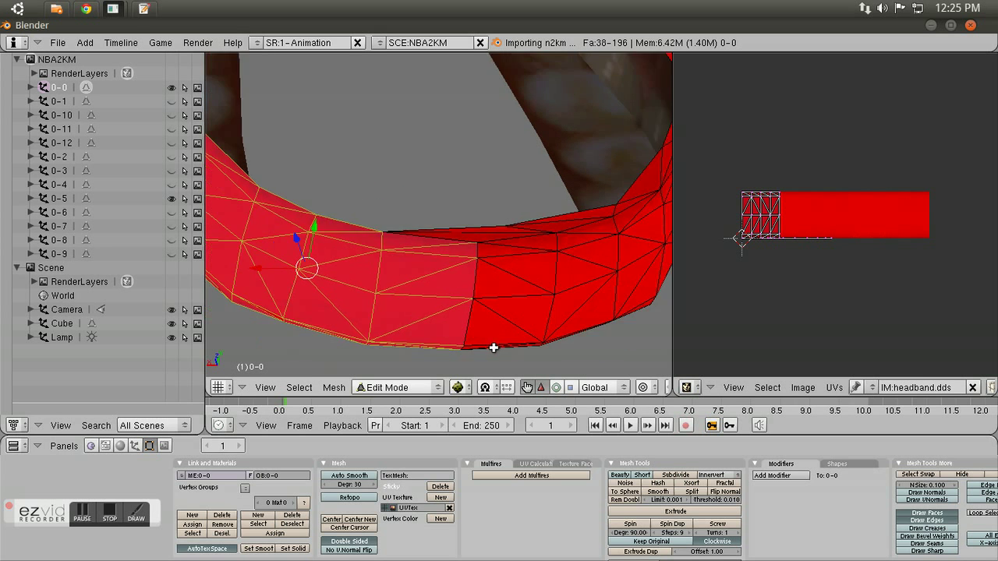
Move the selected rear section away from the rest of the band and scale it down beside the nearby teeth end
{"action": "key", "text": "r"}
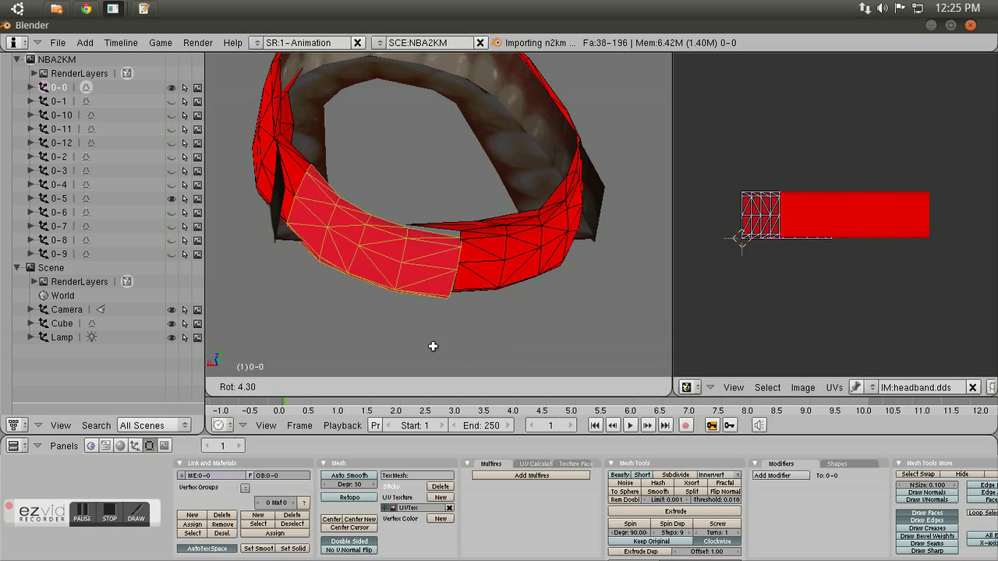
{"action": "key", "text": "Escape"}
{"action": "key", "text": "g"}
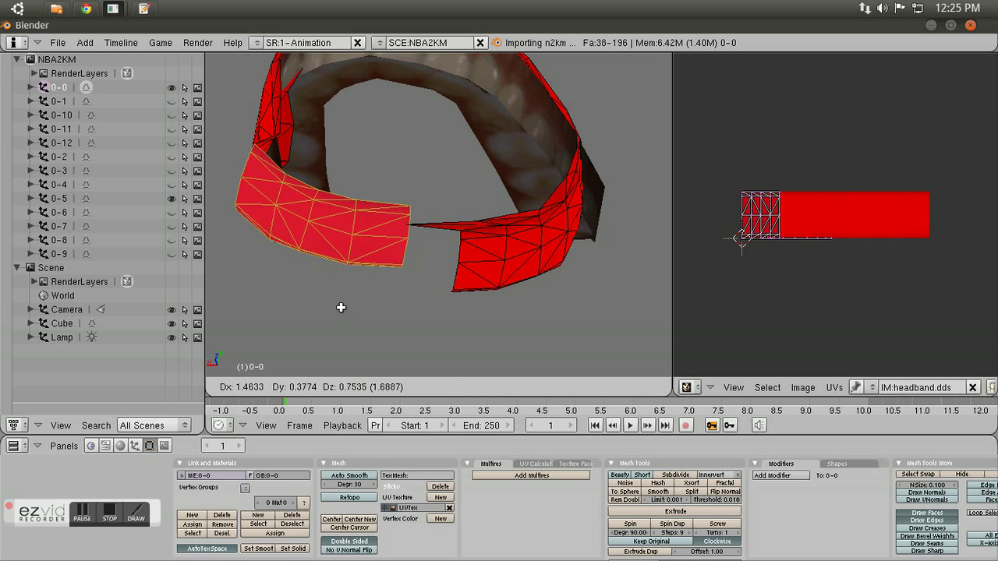
{"action": "left_click", "coordinate": [341, 307]}
{"action": "key", "text": "s"}
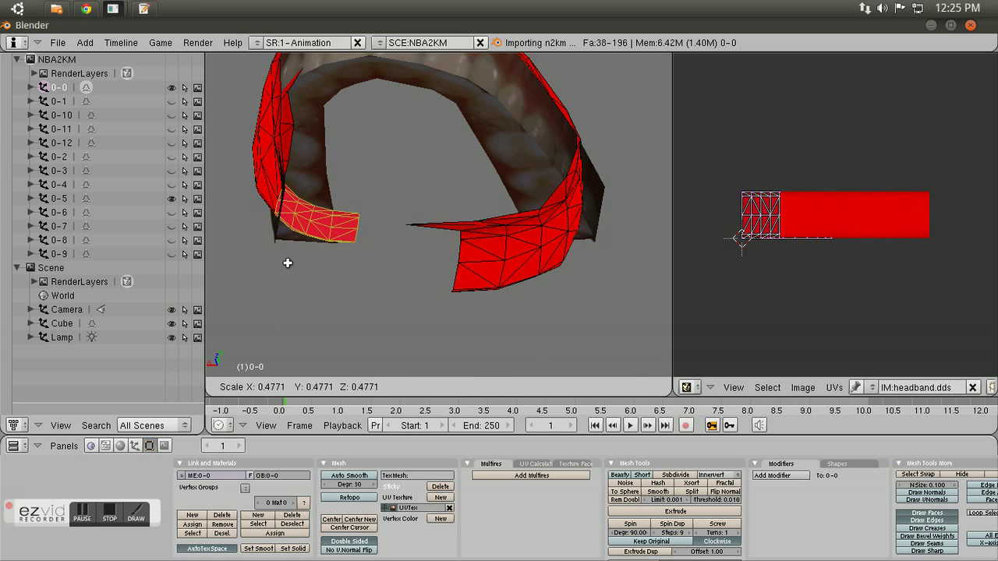
{"action": "left_click", "coordinate": [308, 247]}
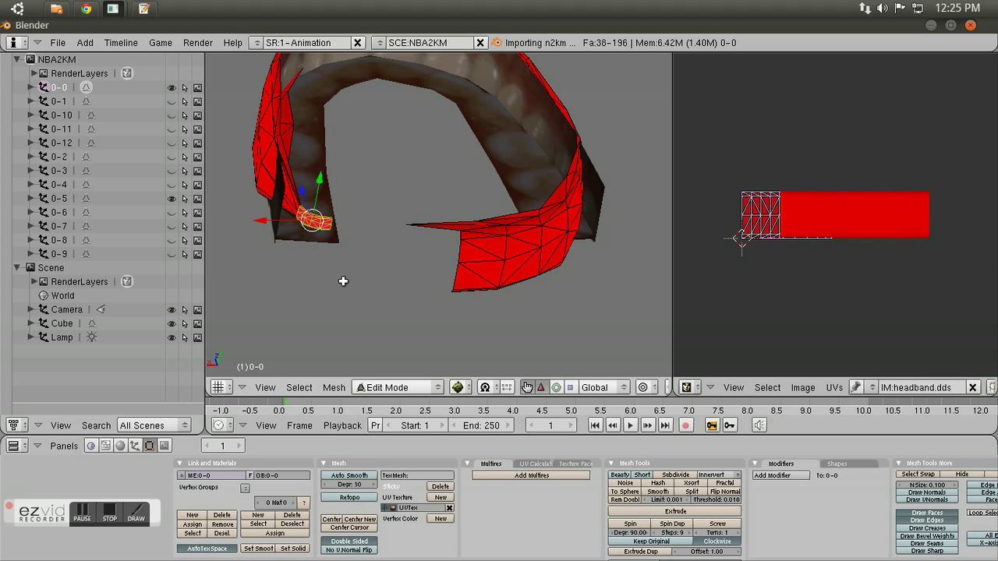
Shrink the selected section further into a tiny piece and move it onto the adjoining end of the band
{"action": "middle_click_drag", "start_coordinate": [343, 281], "coordinate": [345, 289]}
{"action": "key", "text": "g"}
{"action": "left_click", "coordinate": [261, 272]}
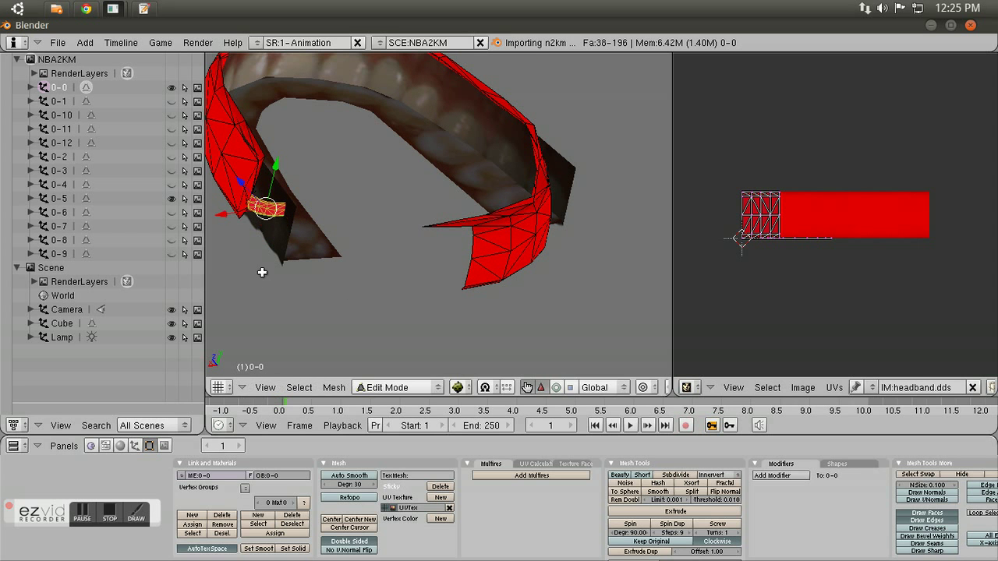
{"action": "key", "text": "s"}
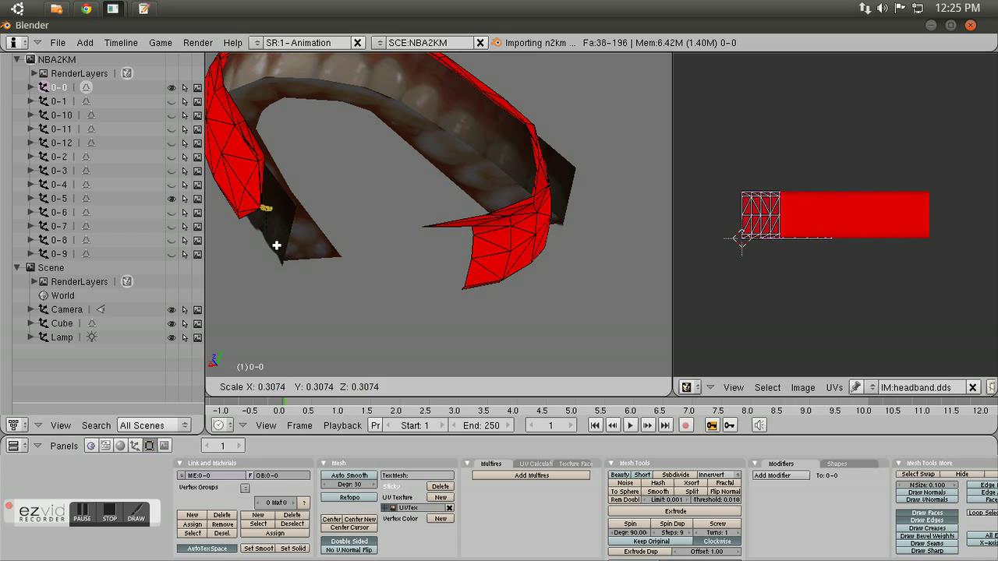
{"action": "left_click", "coordinate": [269, 234]}
{"action": "key", "text": "g"}
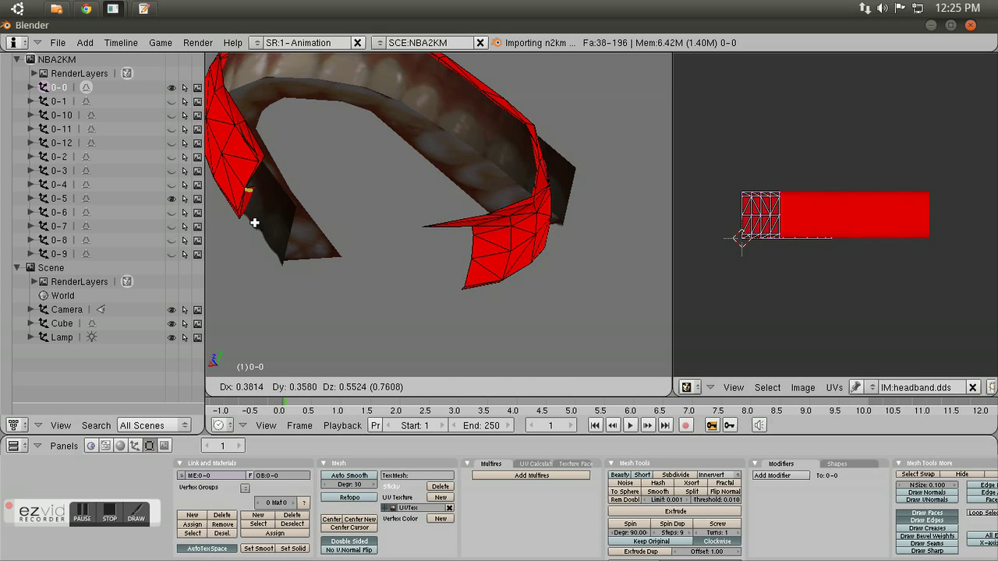
{"action": "left_click", "coordinate": [255, 222]}
Rotate the tiny piece and shift it along the cut end of the band to line it up from two views
{"action": "middle_click_drag", "start_coordinate": [255, 222], "coordinate": [379, 311]}
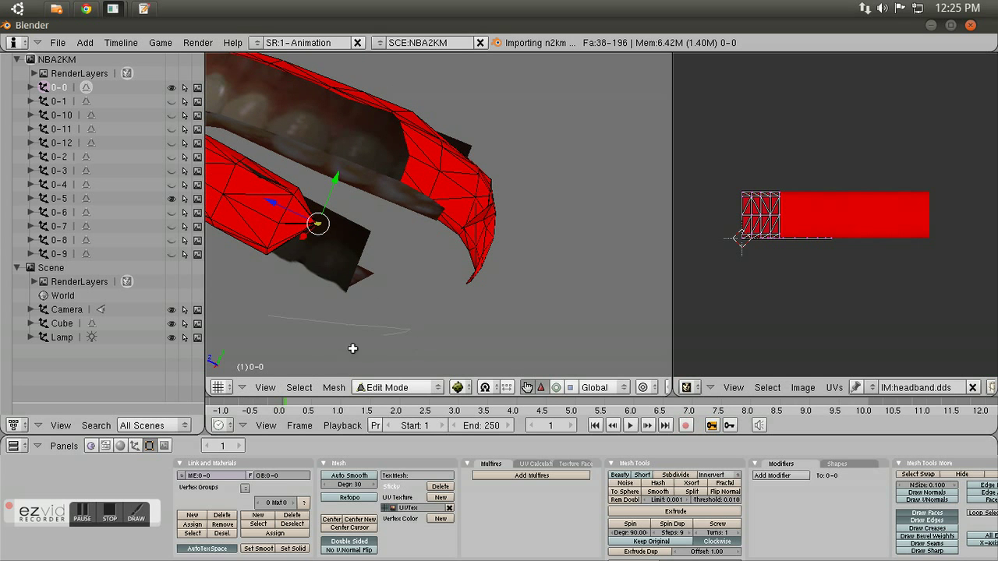
{"action": "key", "text": "r"}
{"action": "left_click", "coordinate": [335, 253]}
{"action": "key", "text": "g"}
{"action": "left_click", "coordinate": [276, 267]}
{"action": "middle_click_drag", "start_coordinate": [276, 267], "coordinate": [251, 245]}
{"action": "key", "text": "g"}
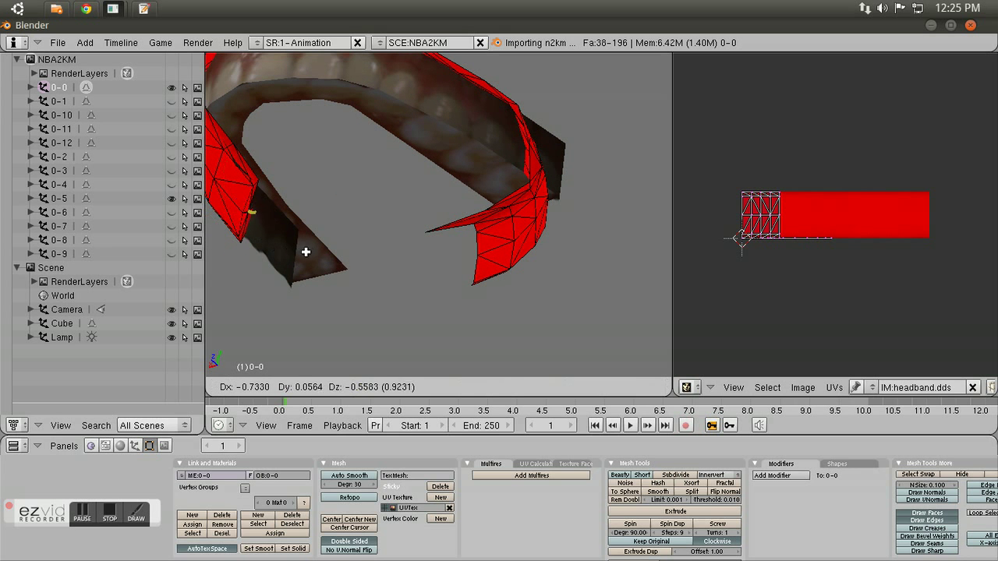
{"action": "left_click", "coordinate": [287, 272]}
Move the tiny piece inward and down from several angles so it tucks inside the teeth model at the band's end
{"action": "middle_click_drag", "start_coordinate": [287, 272], "coordinate": [248, 271]}
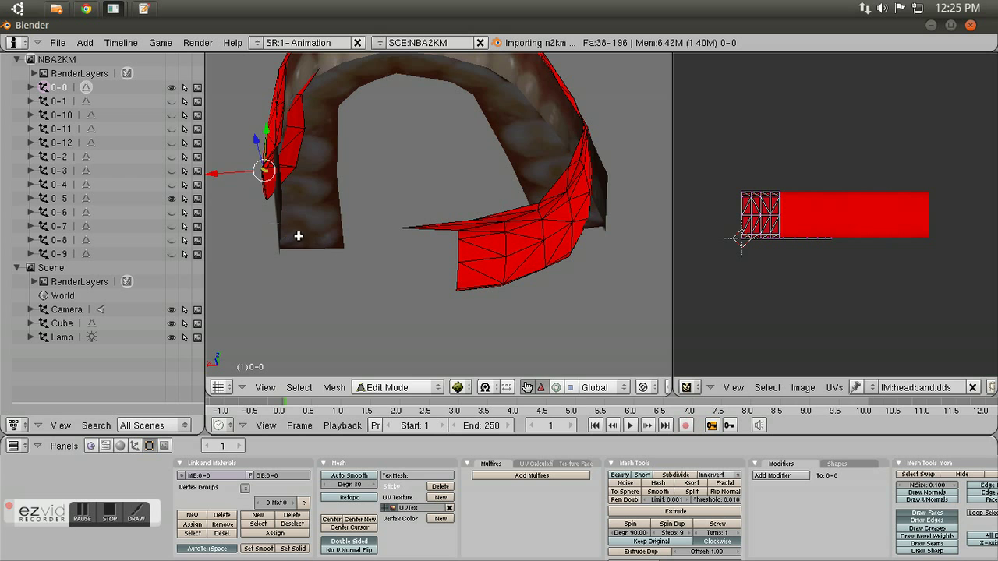
{"action": "key", "text": "g"}
{"action": "left_click", "coordinate": [312, 216]}
{"action": "middle_click_drag", "start_coordinate": [312, 216], "coordinate": [374, 278]}
{"action": "key", "text": "g"}
{"action": "left_click", "coordinate": [310, 251]}
{"action": "key", "text": "g"}
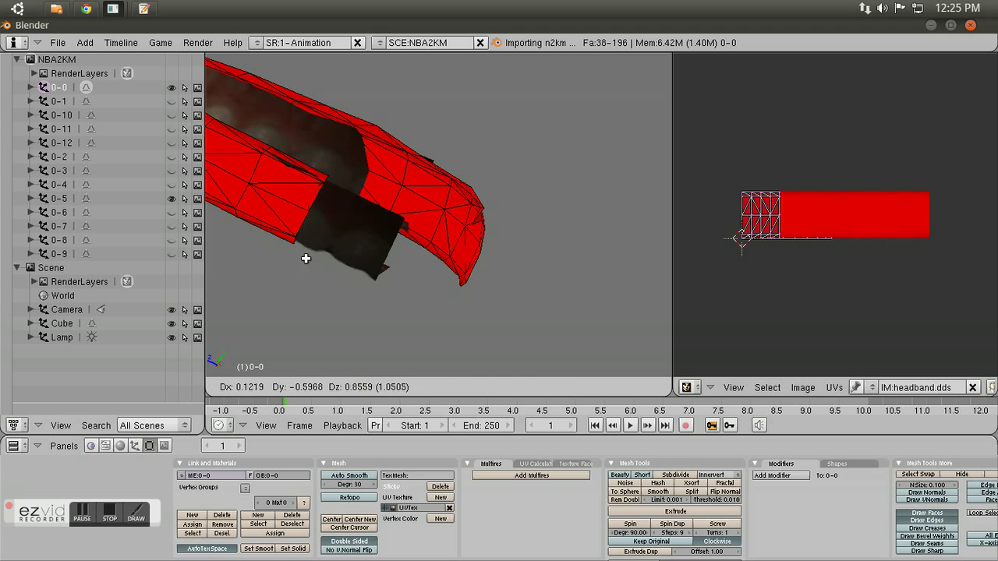
{"action": "left_click", "coordinate": [303, 263]}
Switch to Notepad and add the line "ipapasok lang dun sa loob. so ganun den sa next part."
{"action": "middle_click_drag", "start_coordinate": [379, 241], "coordinate": [430, 267]}
{"action": "key", "text": "alt+Tab"}
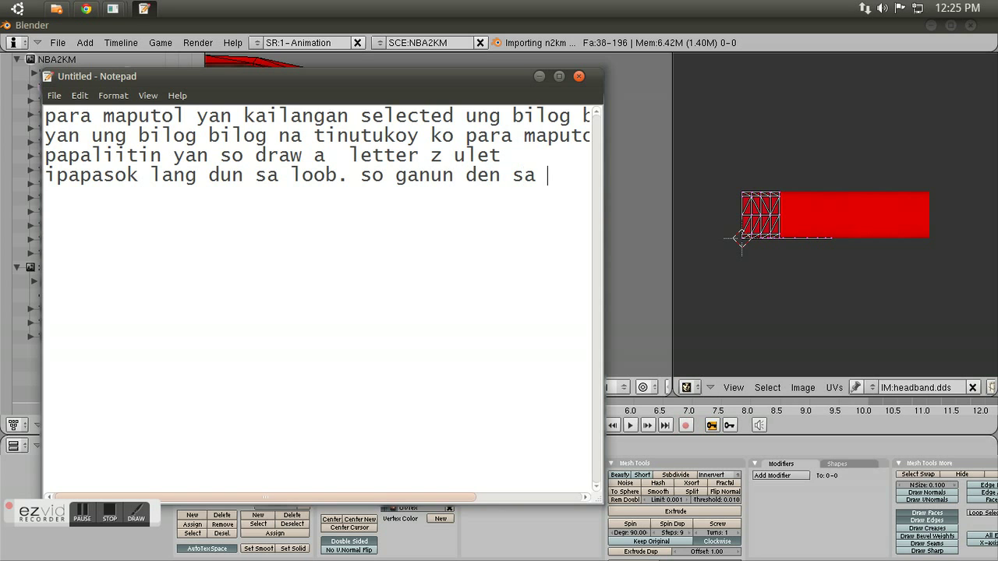
{"action": "type", "text": "xt part."}
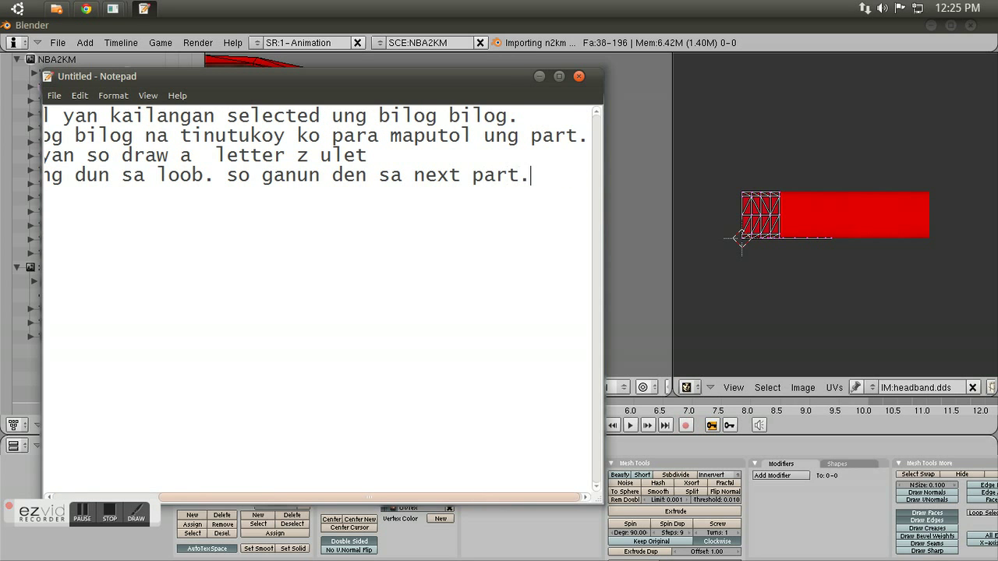
Switch to Blender, clear the selection and brush-select the faces of the band's other loose end
{"action": "left_click", "coordinate": [530, 28]}
{"action": "key", "text": "a"}
{"action": "middle_click_drag", "start_coordinate": [501, 238], "coordinate": [510, 263]}
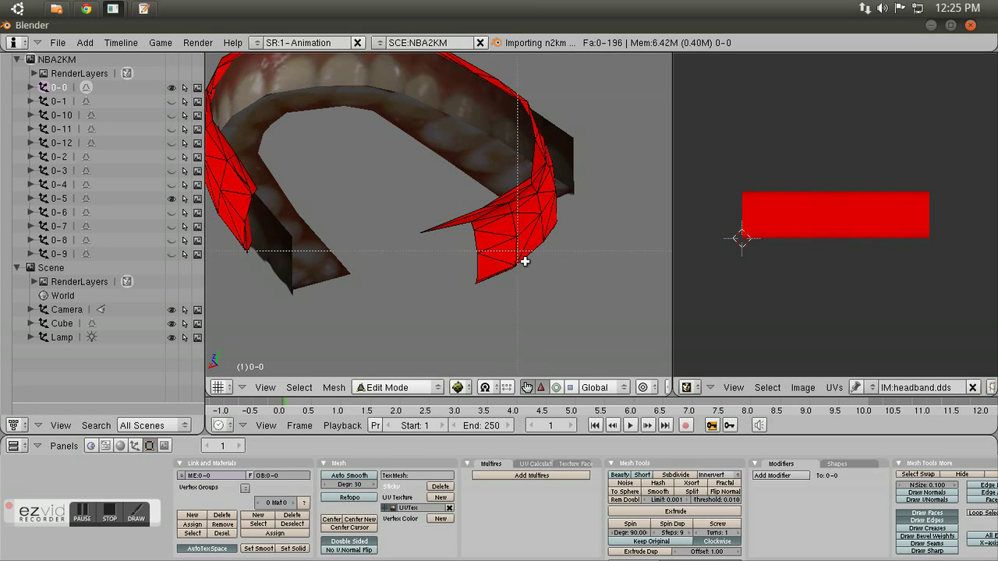
{"action": "mouse_move", "coordinate": [501, 257]}
{"action": "left_mouse_down"}
{"action": "mouse_move", "coordinate": [486, 228]}
{"action": "mouse_move", "coordinate": [501, 251]}
{"action": "mouse_move", "coordinate": [544, 215]}
{"action": "left_mouse_up"}
{"action": "middle_click_drag", "start_coordinate": [544, 215], "coordinate": [427, 238]}
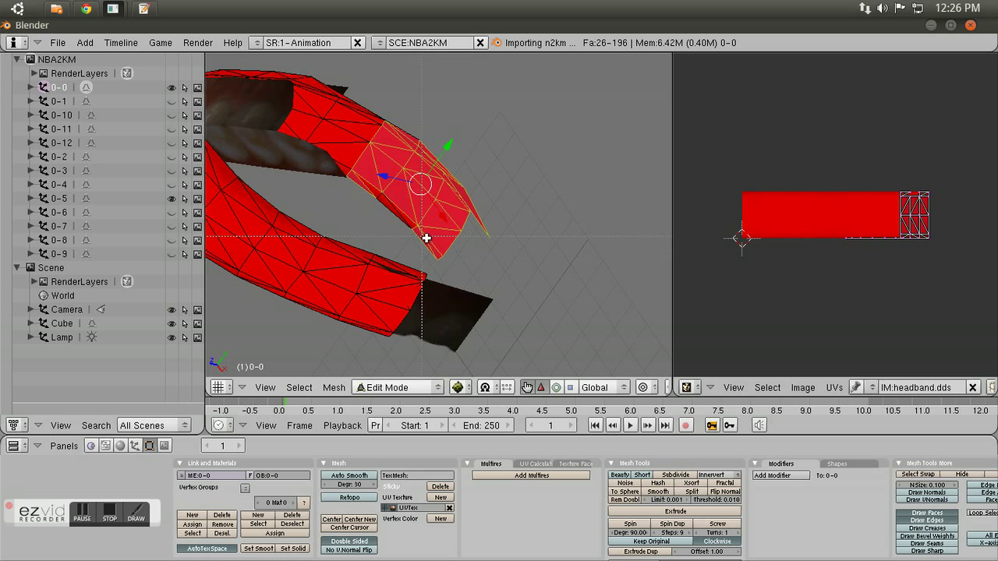
{"action": "mouse_move", "coordinate": [402, 203]}
{"action": "left_mouse_down"}
{"action": "mouse_move", "coordinate": [374, 163]}
{"action": "mouse_move", "coordinate": [341, 157]}
{"action": "mouse_move", "coordinate": [377, 156]}
{"action": "left_mouse_up"}
{"action": "key", "text": "Escape"}
{"action": "mouse_move", "coordinate": [376, 156]}
{"action": "middle_mouse_down"}
{"action": "mouse_move", "coordinate": [369, 260]}
{"action": "mouse_move", "coordinate": [475, 263]}
{"action": "mouse_move", "coordinate": [403, 152]}
{"action": "mouse_move", "coordinate": [504, 241]}
{"action": "mouse_move", "coordinate": [535, 250]}
{"action": "mouse_move", "coordinate": [562, 281]}
{"action": "mouse_move", "coordinate": [585, 279]}
{"action": "middle_mouse_up"}
Nudge the selected loose end section closer to the teeth model and try scaling it
{"action": "key", "text": "s"}
{"action": "left_click", "coordinate": [624, 263]}
{"action": "scroll", "coordinate": [619, 262], "scroll_direction": "down", "scroll_amount": 3}
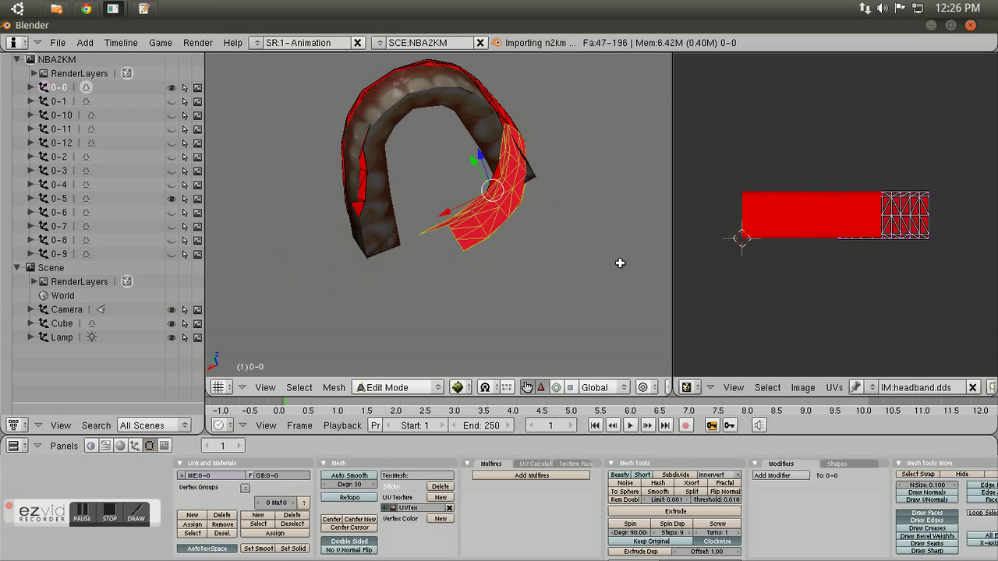
{"action": "key", "text": "g"}
{"action": "left_click", "coordinate": [594, 230]}
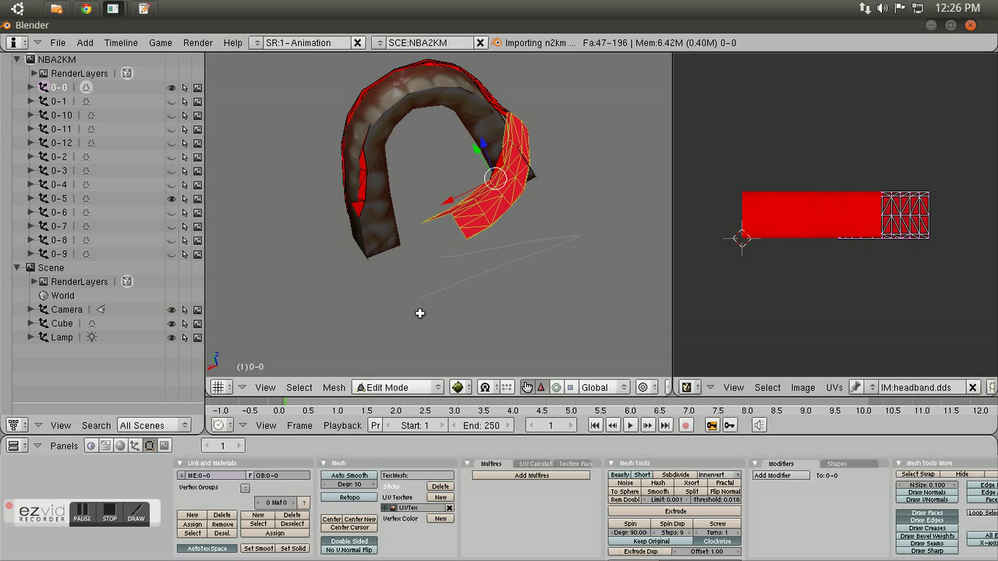
{"action": "key", "text": "s"}
{"action": "right_click", "coordinate": [535, 261]}
Deselect the faces closest to the teeth, keeping only the protruding end section of the band selected
{"action": "scroll", "coordinate": [543, 248], "scroll_direction": "up", "scroll_amount": 3}
{"action": "middle_click_drag", "start_coordinate": [542, 248], "coordinate": [616, 156]}
{"action": "key", "text": "b"}
{"action": "key", "text": "b"}
{"action": "mouse_move", "coordinate": [616, 156]}
{"action": "left_mouse_down"}
{"action": "mouse_move", "coordinate": [611, 98]}
{"action": "mouse_move", "coordinate": [631, 127]}
{"action": "left_mouse_up"}
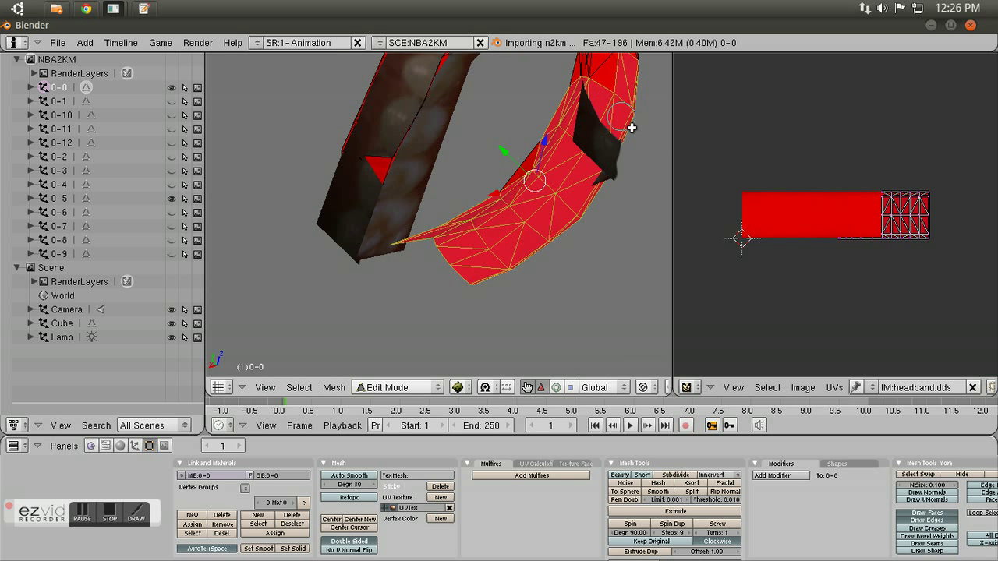
{"action": "mouse_move", "coordinate": [635, 106]}
{"action": "middle_mouse_down"}
{"action": "mouse_move", "coordinate": [627, 129]}
{"action": "mouse_move", "coordinate": [588, 99]}
{"action": "middle_mouse_up"}
{"action": "middle_click_drag", "start_coordinate": [657, 129], "coordinate": [652, 133]}
{"action": "key", "text": "Escape"}
{"action": "mouse_move", "coordinate": [551, 200]}
{"action": "middle_mouse_down"}
{"action": "mouse_move", "coordinate": [686, 188]}
{"action": "mouse_move", "coordinate": [389, 292]}
{"action": "middle_mouse_up"}
Shrink the selected end section into a tiny piece and check it from another angle
{"action": "key", "text": "b"}
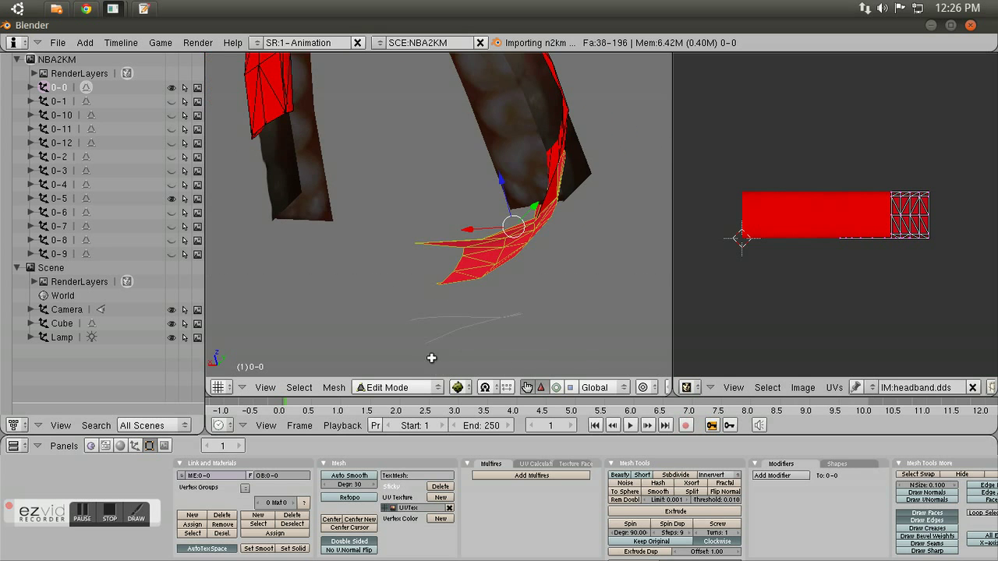
{"action": "key", "text": "s"}
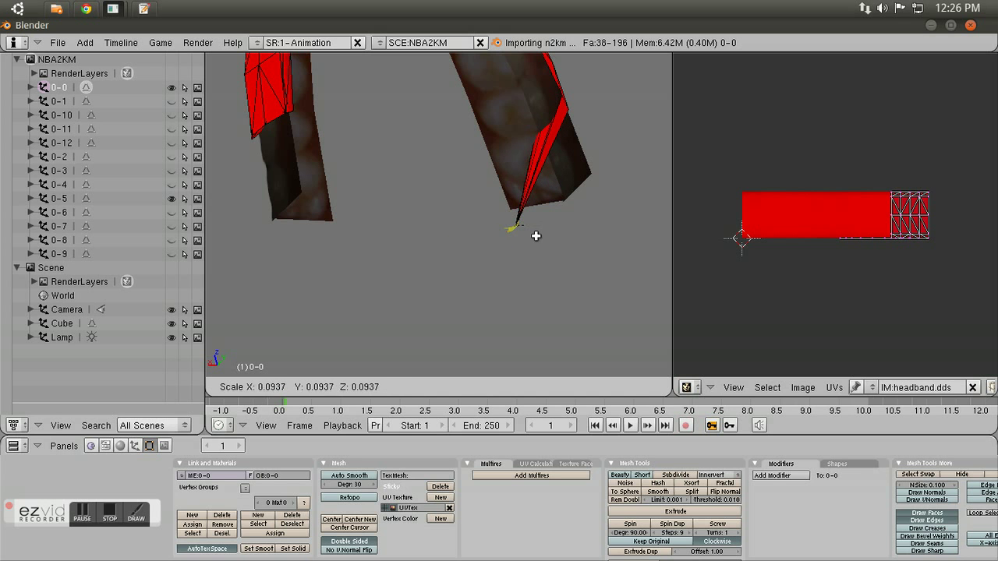
{"action": "left_click", "coordinate": [525, 217]}
{"action": "middle_click_drag", "start_coordinate": [526, 217], "coordinate": [509, 279]}
Rotate the tiny piece and move it up against the cut end of the band
{"action": "key", "text": "r"}
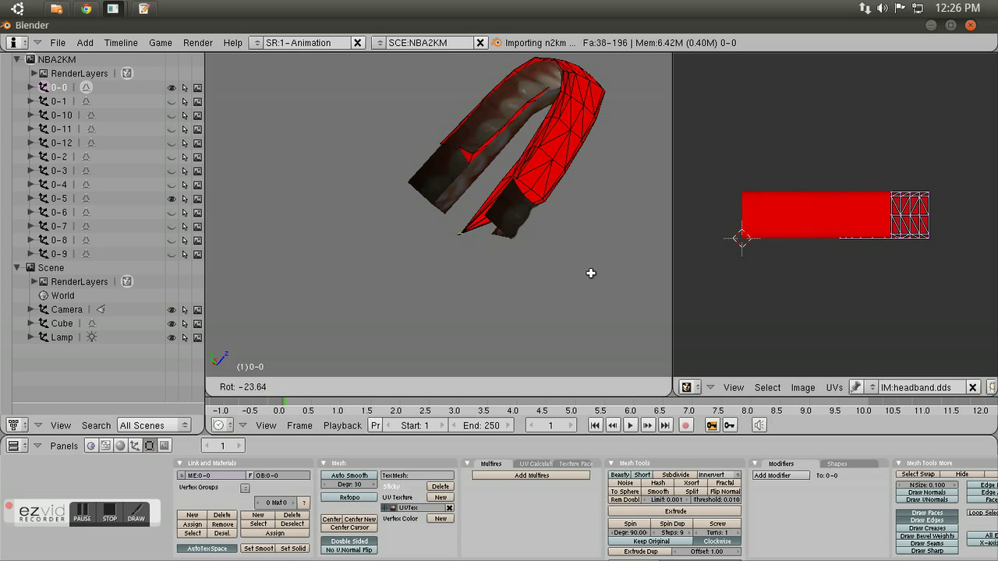
{"action": "left_click", "coordinate": [577, 277]}
{"action": "key", "text": "g"}
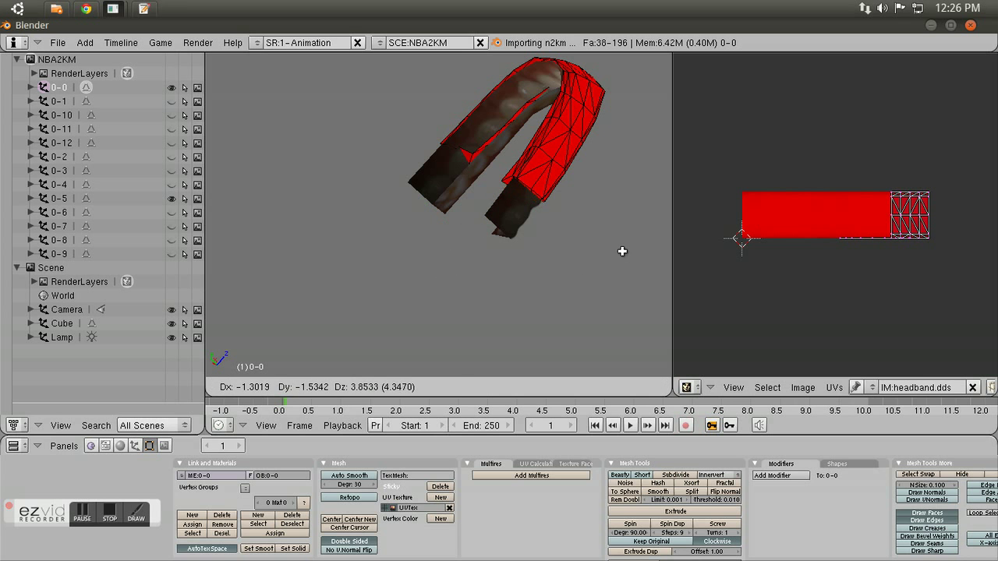
{"action": "left_click", "coordinate": [622, 251]}
Move the tiny piece from several angles so it tucks inside the teeth model, and clear the selection
{"action": "middle_click_drag", "start_coordinate": [596, 254], "coordinate": [550, 261]}
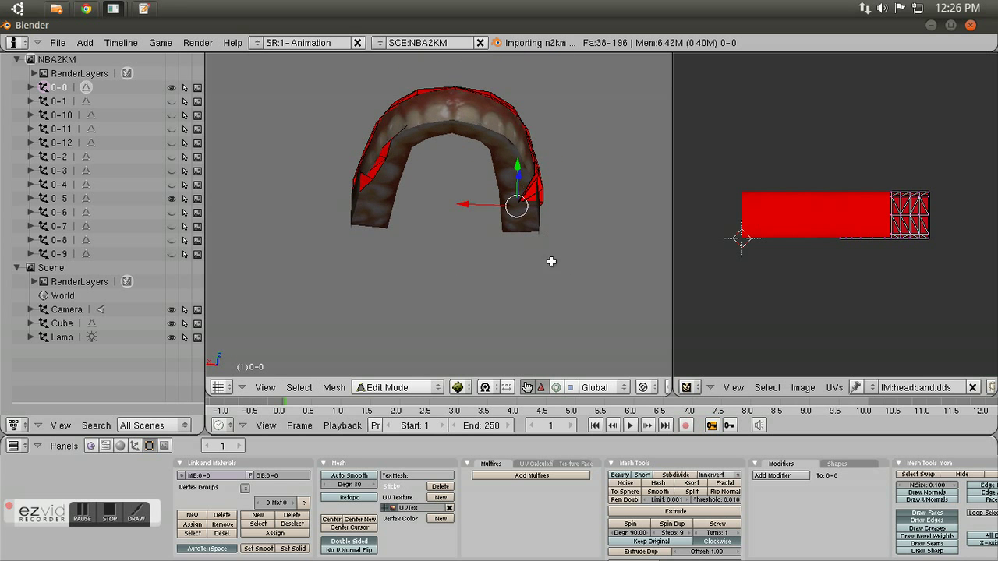
{"action": "key", "text": "g"}
{"action": "left_click", "coordinate": [603, 225]}
{"action": "middle_click_drag", "start_coordinate": [604, 225], "coordinate": [462, 267]}
{"action": "key", "text": "g"}
{"action": "left_click", "coordinate": [561, 283]}
{"action": "middle_click_drag", "start_coordinate": [530, 256], "coordinate": [492, 216]}
{"action": "key", "text": "a"}
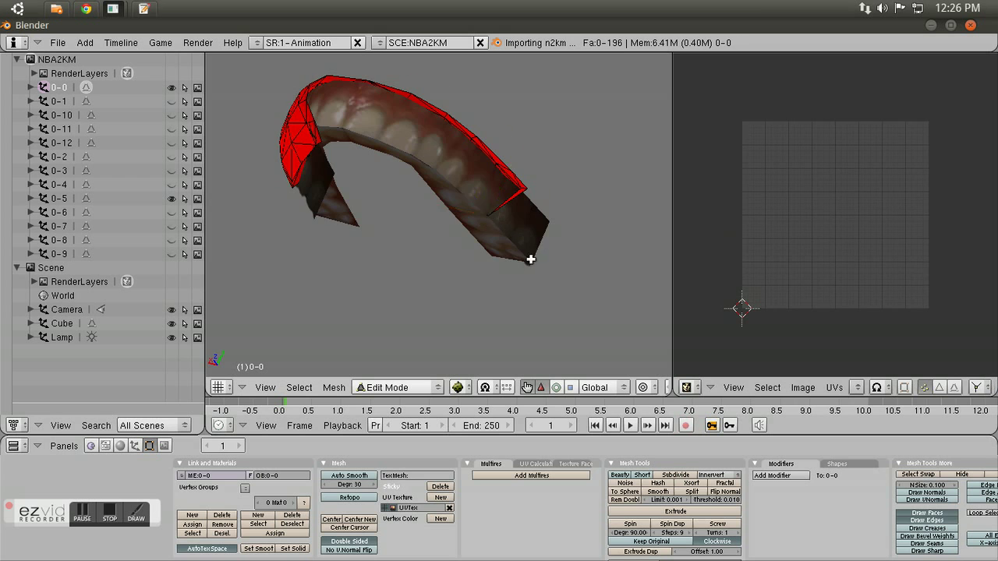
Change to vertex selection and try moving the lower tip vertex at the band's end
{"action": "scroll", "coordinate": [510, 260], "scroll_direction": "up", "scroll_amount": 5}
{"action": "middle_click_drag", "start_coordinate": [696, 276], "coordinate": [524, 253]}
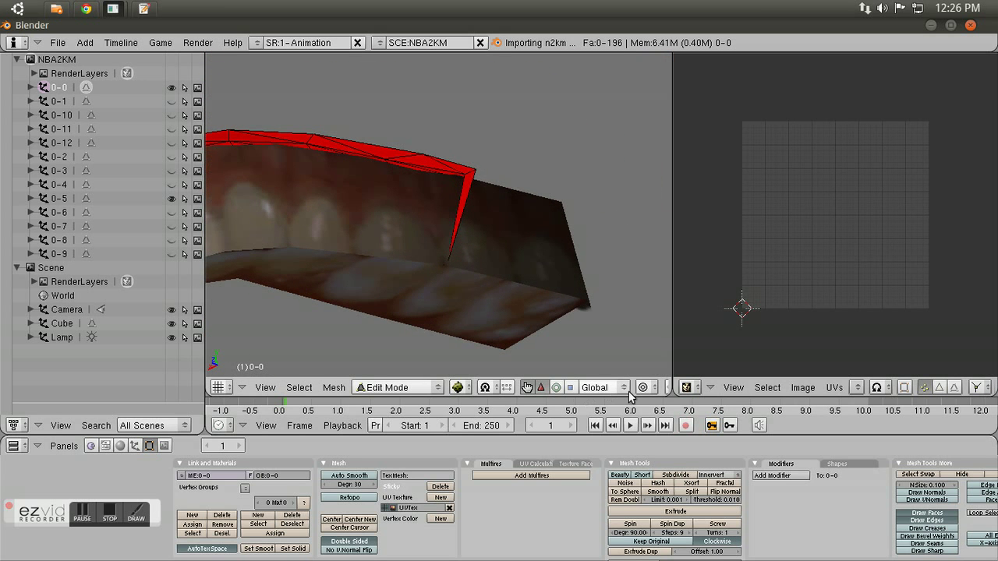
{"action": "scroll", "coordinate": [556, 387], "scroll_direction": "down", "scroll_amount": 3}
{"action": "left_click", "coordinate": [580, 389]}
{"action": "middle_click_drag", "start_coordinate": [556, 279], "coordinate": [476, 266]}
{"action": "right_click", "coordinate": [500, 311]}
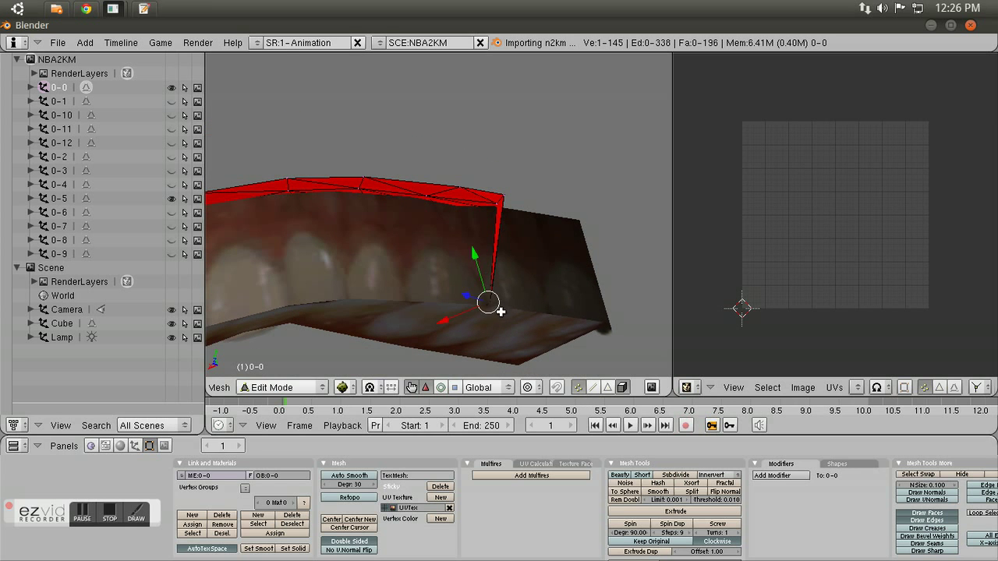
{"action": "key", "text": "g"}
{"action": "right_click", "coordinate": [514, 258]}
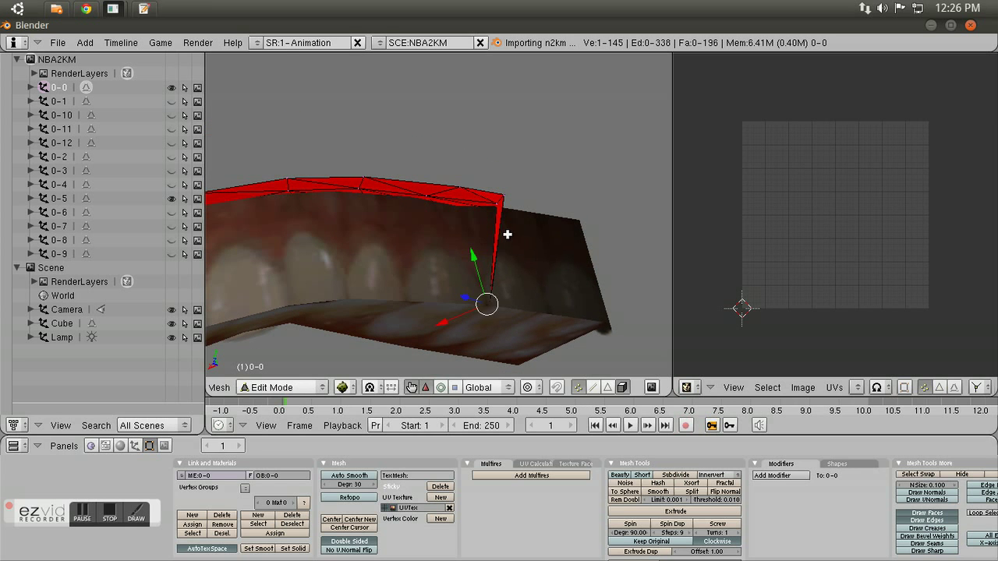
Select the upper corner vertex at the band's end and nudge it closer to the gum surface
{"action": "middle_click_drag", "start_coordinate": [510, 218], "coordinate": [537, 281]}
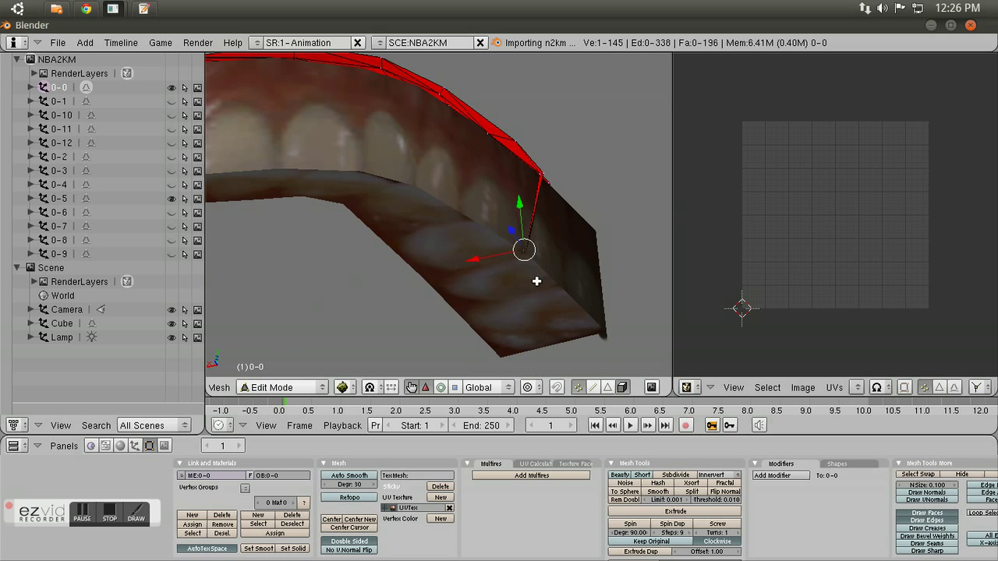
{"action": "right_click", "coordinate": [549, 182]}
{"action": "key", "text": "g"}
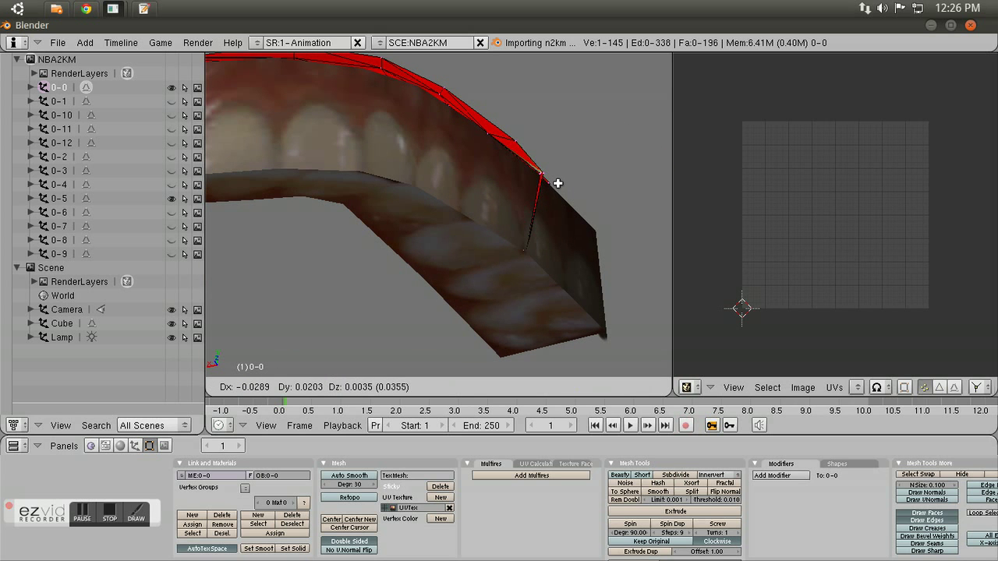
{"action": "left_click", "coordinate": [558, 183]}
Move the uppermost vertex of the red strip poking through the opposite side into the teeth model
{"action": "middle_click_drag", "start_coordinate": [540, 207], "coordinate": [428, 296]}
{"action": "scroll", "coordinate": [410, 248], "scroll_direction": "up", "scroll_amount": 2}
{"action": "middle_click_drag", "start_coordinate": [490, 277], "coordinate": [397, 272]}
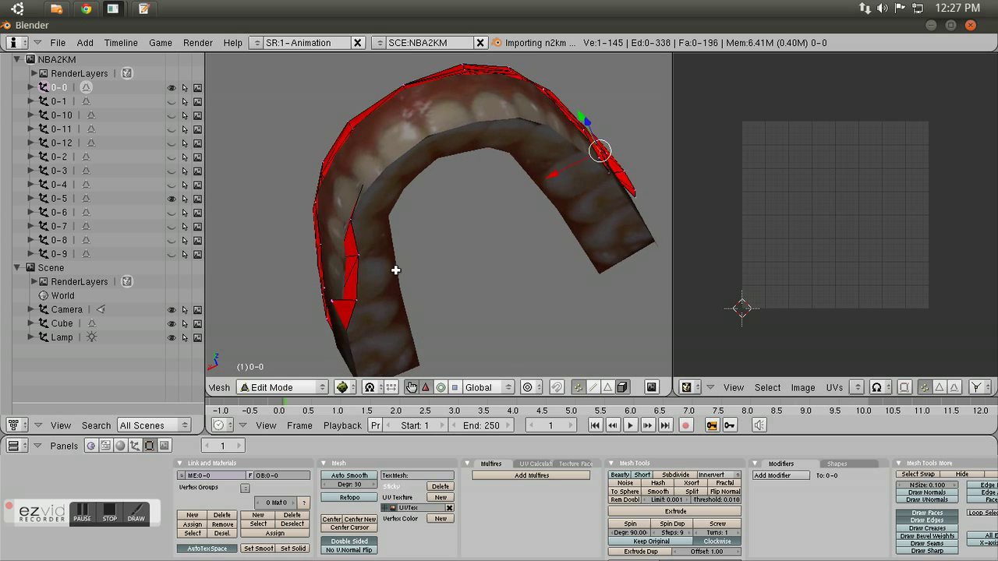
{"action": "scroll", "coordinate": [375, 244], "scroll_direction": "up", "scroll_amount": 3}
{"action": "right_click", "coordinate": [285, 224]}
{"action": "key", "text": "g"}
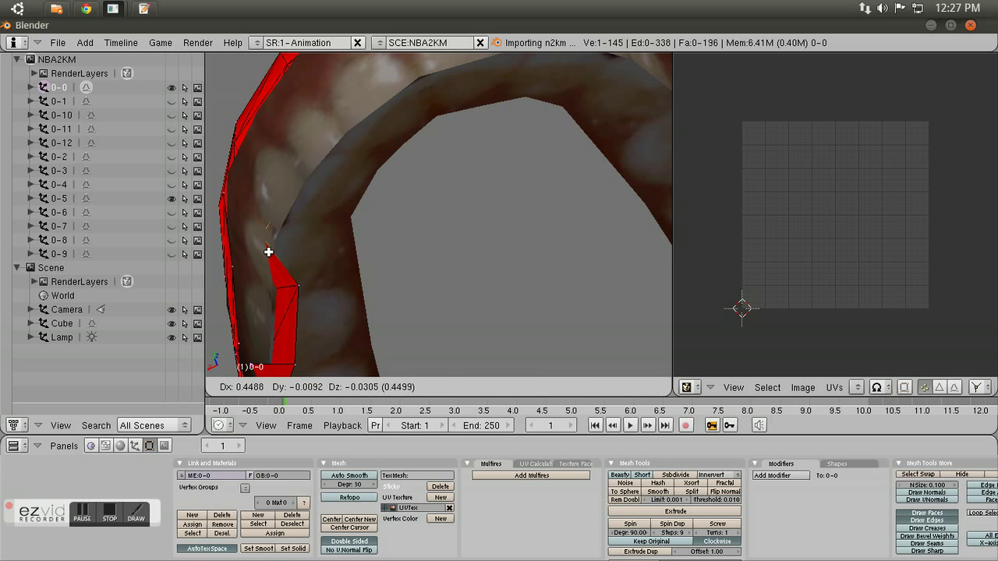
{"action": "left_click", "coordinate": [268, 252]}
Move the two remaining protruding vertices of the red strip outward so they sit inside the teeth model
{"action": "right_click", "coordinate": [304, 297]}
{"action": "key", "text": "g"}
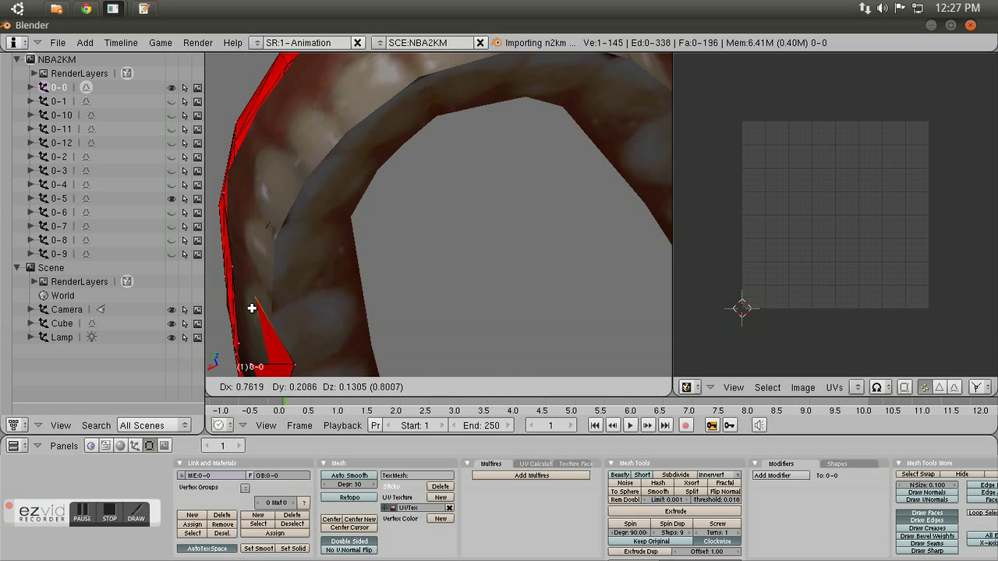
{"action": "left_click", "coordinate": [267, 319]}
{"action": "scroll", "coordinate": [320, 345], "scroll_direction": "down", "scroll_amount": 3}
{"action": "right_click", "coordinate": [365, 312]}
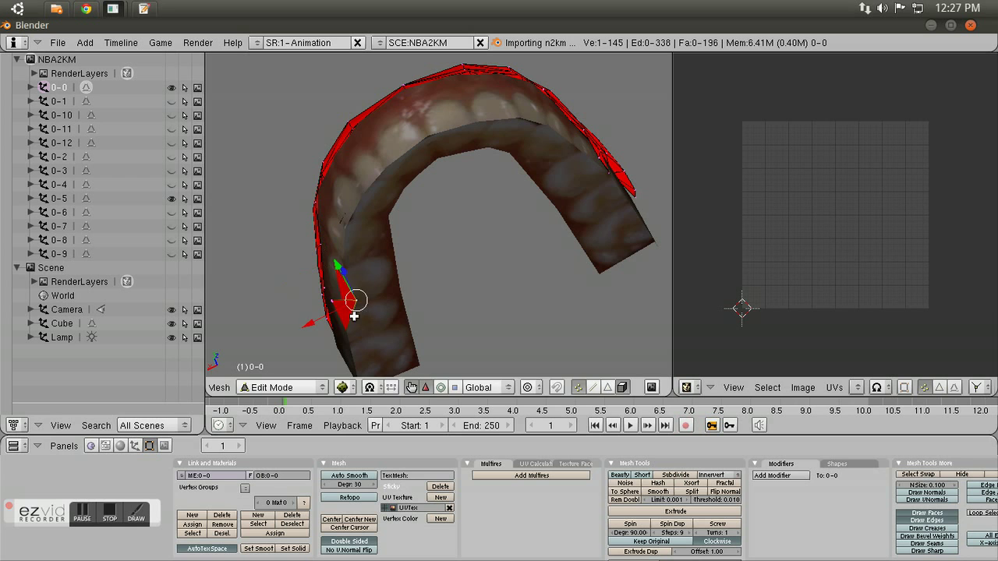
{"action": "key", "text": "g"}
{"action": "left_click", "coordinate": [334, 315]}
Reposition the tip vertex of the folded band end from a side view of the teeth model
{"action": "middle_click_drag", "start_coordinate": [365, 314], "coordinate": [374, 317]}
{"action": "scroll", "coordinate": [374, 316], "scroll_direction": "down", "scroll_amount": 4}
{"action": "right_click", "coordinate": [358, 276]}
{"action": "key", "text": "g"}
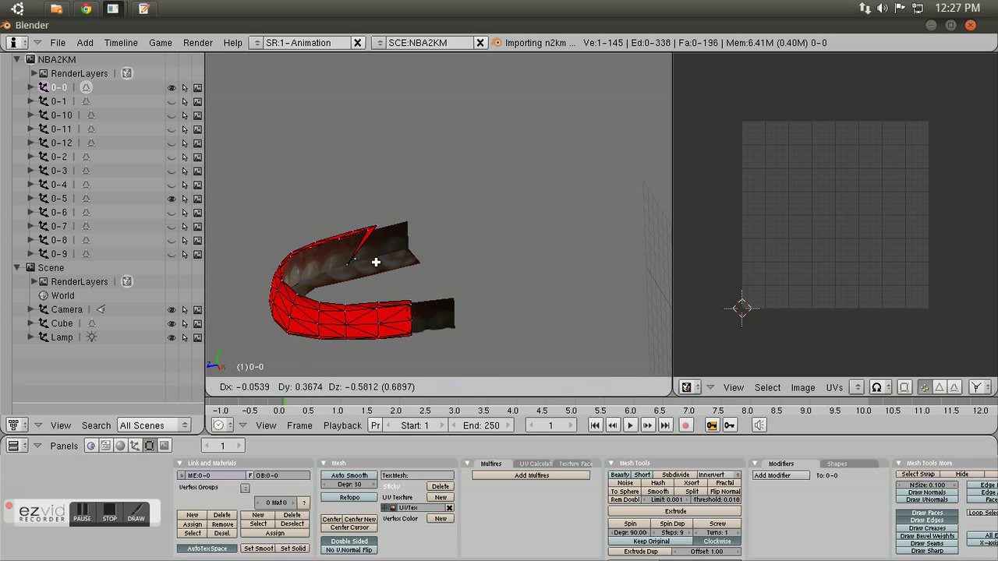
{"action": "left_click", "coordinate": [368, 280]}
{"action": "right_click", "coordinate": [364, 274]}
{"action": "scroll", "coordinate": [364, 270], "scroll_direction": "up", "scroll_amount": 5}
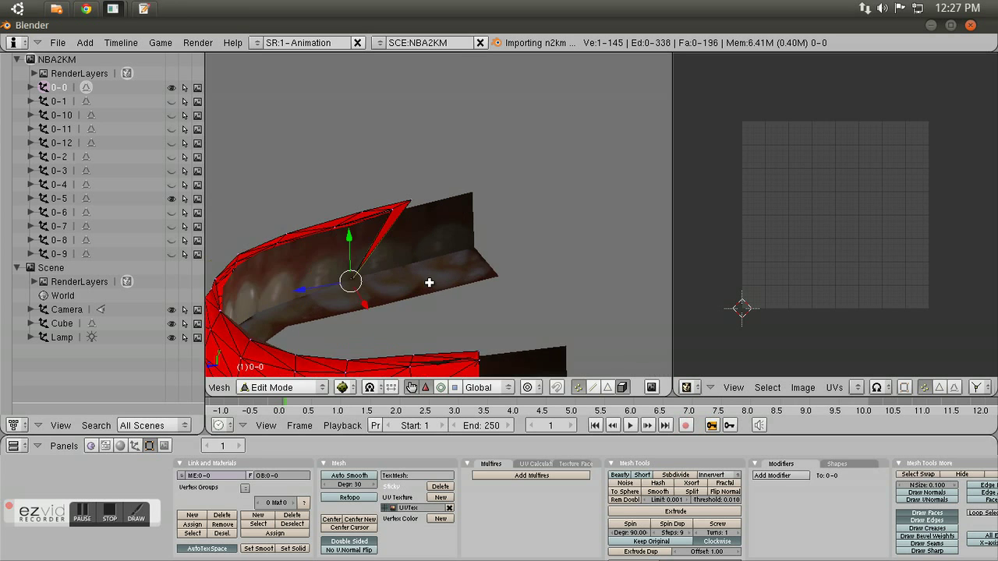
{"action": "right_click", "coordinate": [316, 322]}
{"action": "key", "text": "g"}
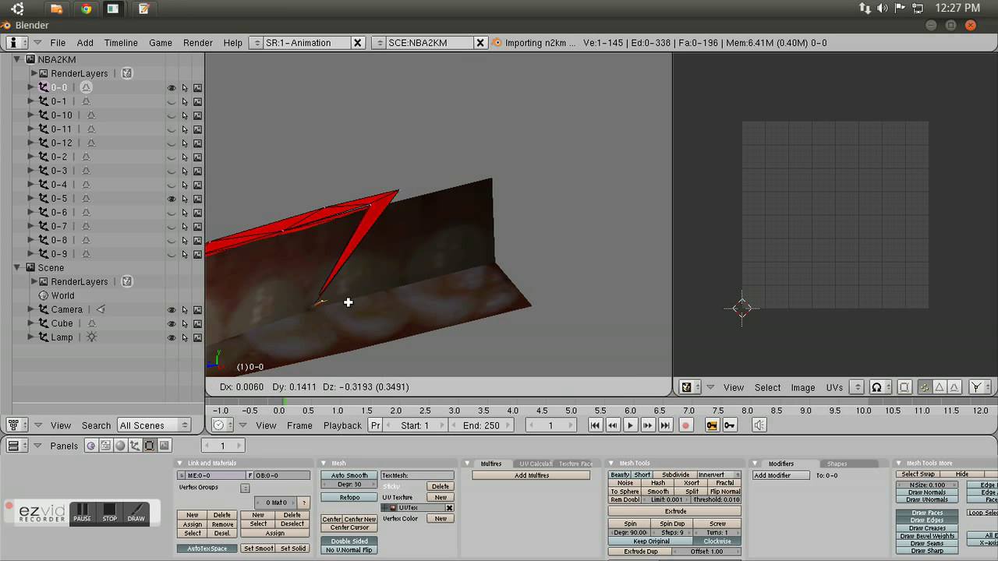
{"action": "key", "text": "Escape"}
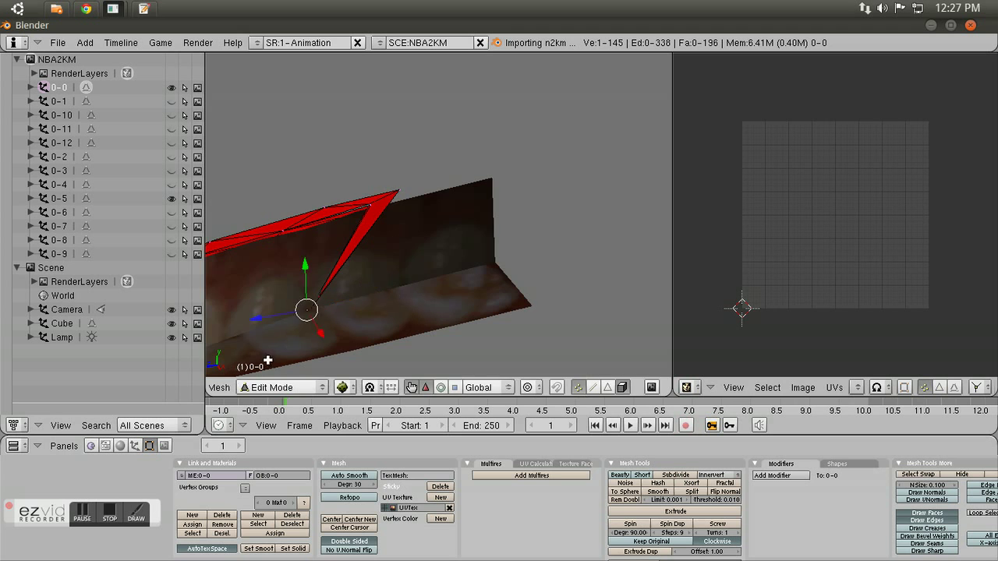
Check the whole band from the front, then switch to Notepad and replace the text with "so ayan. okay na."
{"action": "key", "text": "a"}
{"action": "key", "text": "Home"}
{"action": "mouse_move", "coordinate": [466, 292]}
{"action": "middle_mouse_down"}
{"action": "mouse_move", "coordinate": [465, 338]}
{"action": "mouse_move", "coordinate": [374, 309]}
{"action": "mouse_move", "coordinate": [450, 288]}
{"action": "middle_mouse_up"}
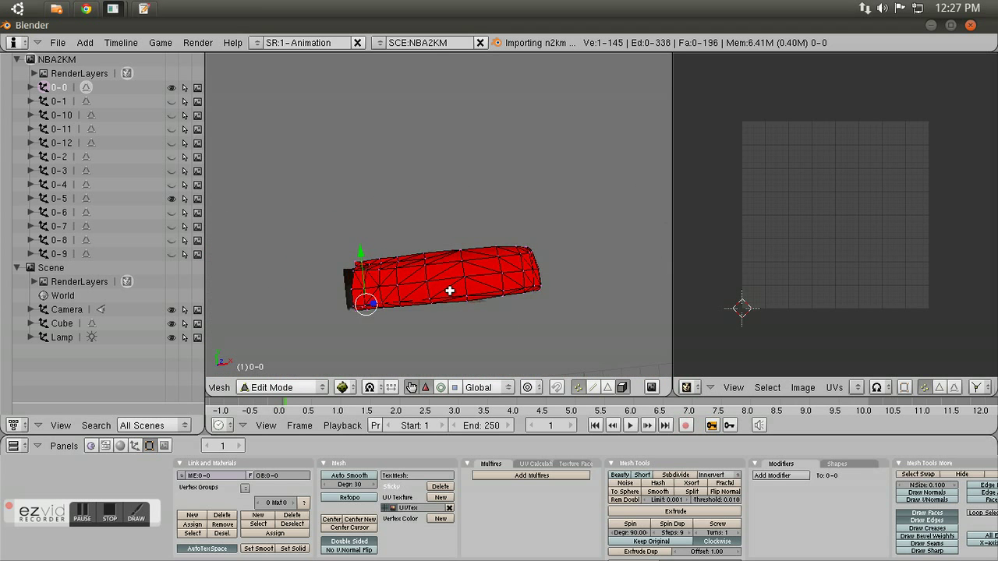
{"action": "key", "text": "alt+Tab"}
{"action": "key", "text": "ctrl+a"}
{"action": "type", "text": "s"}
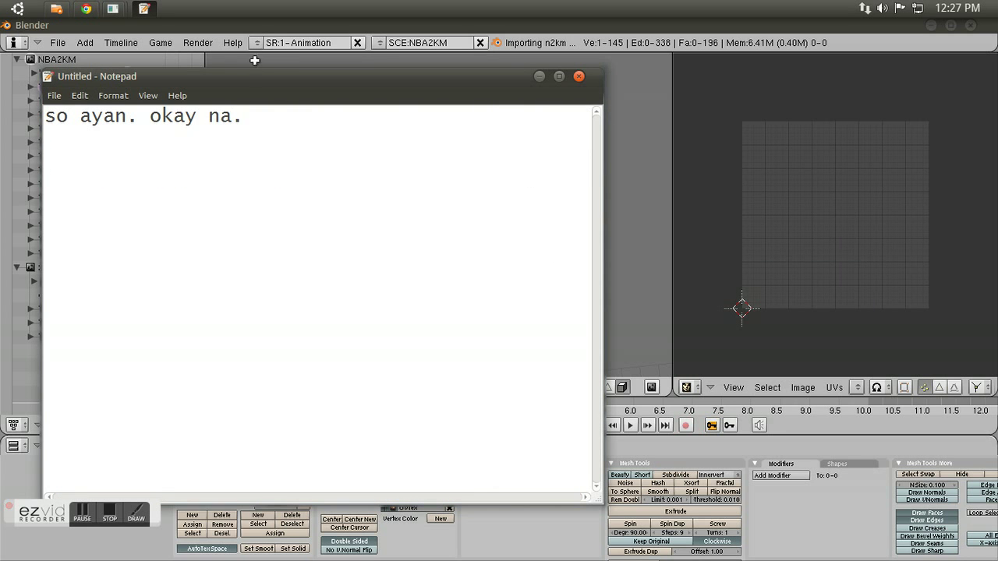
Switch to Blender and make the hidden head objects of the NBA2KM scene visible around the mouthpiece
{"action": "key", "text": "alt+Tab"}
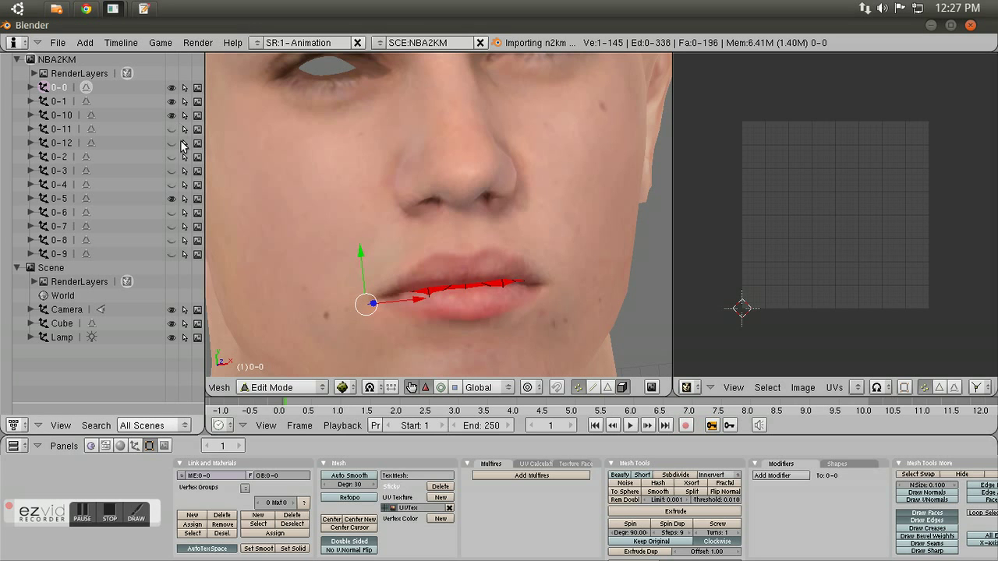
{"action": "left_click", "coordinate": [176, 142]}
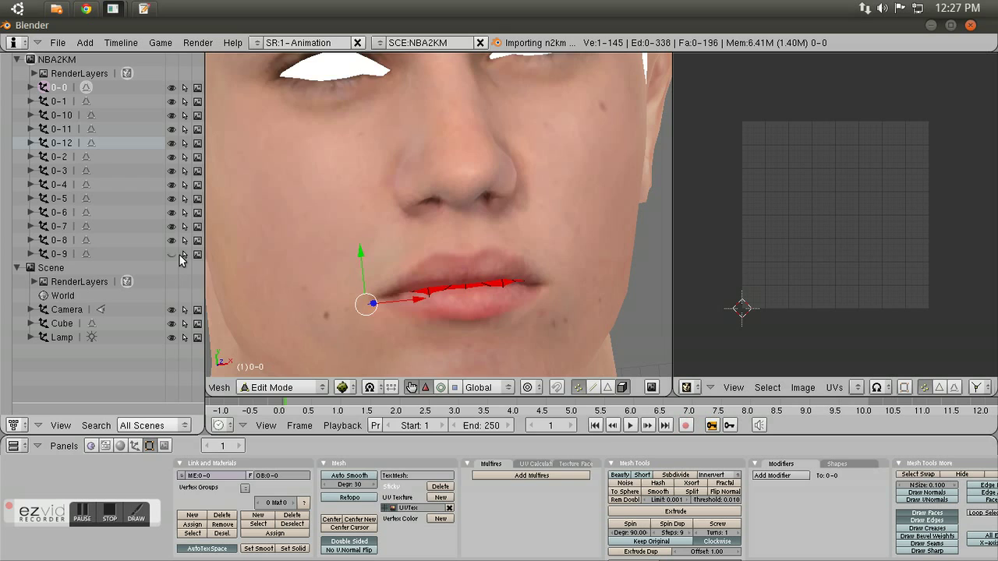
Switch to Notepad and replace the text with "kung napansin nyo kita sa bibig ung mouth fist kahit nakasara ung bibig?"
{"action": "key", "text": "alt+Tab"}
{"action": "key", "text": "ctrl+a"}
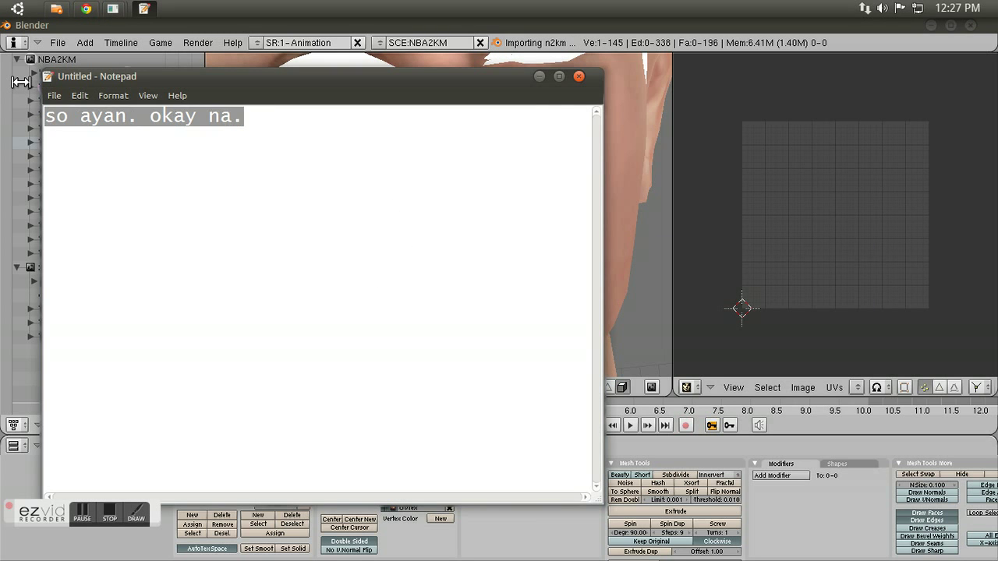
{"action": "type", "text": "kung napansin nyo kita sa b"}
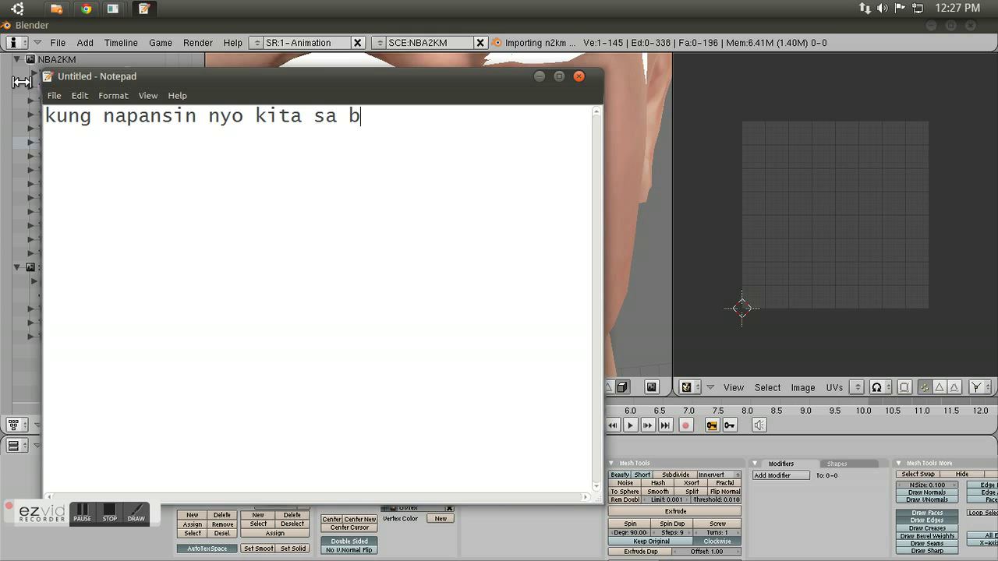
{"action": "type", "text": "ibig ung ,"}
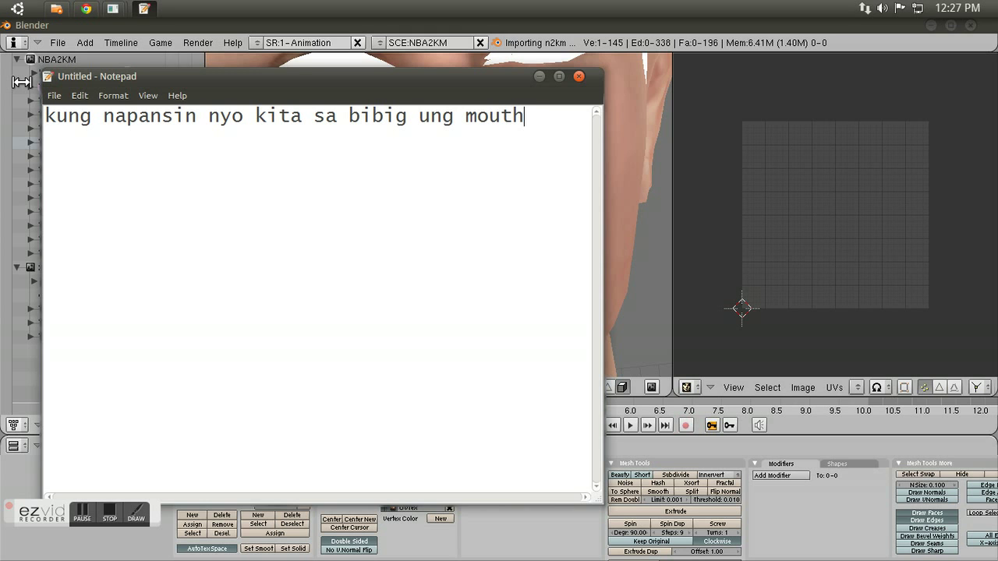
{"action": "type", "text": "fist kahit nak"}
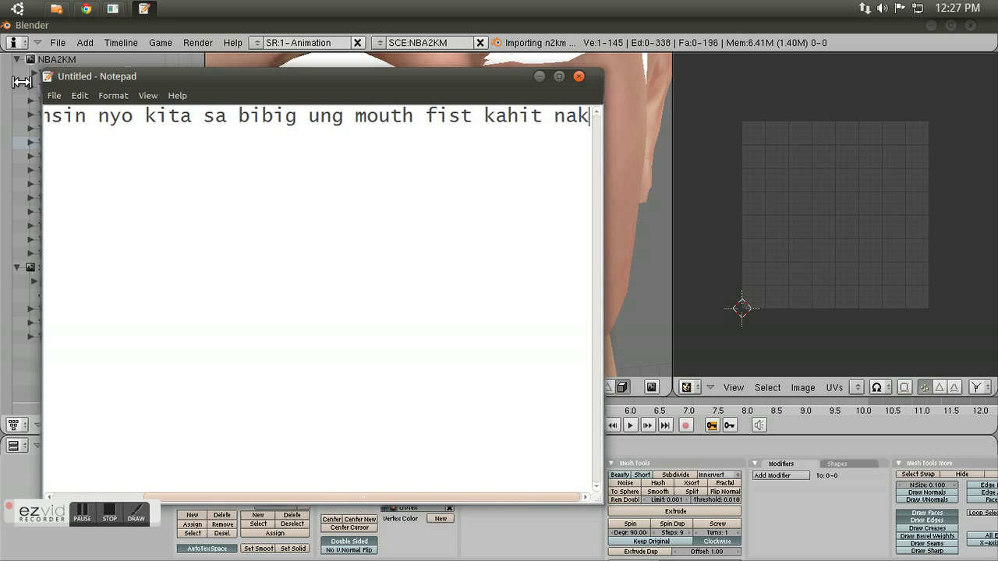
{"action": "type", "text": "asara "}
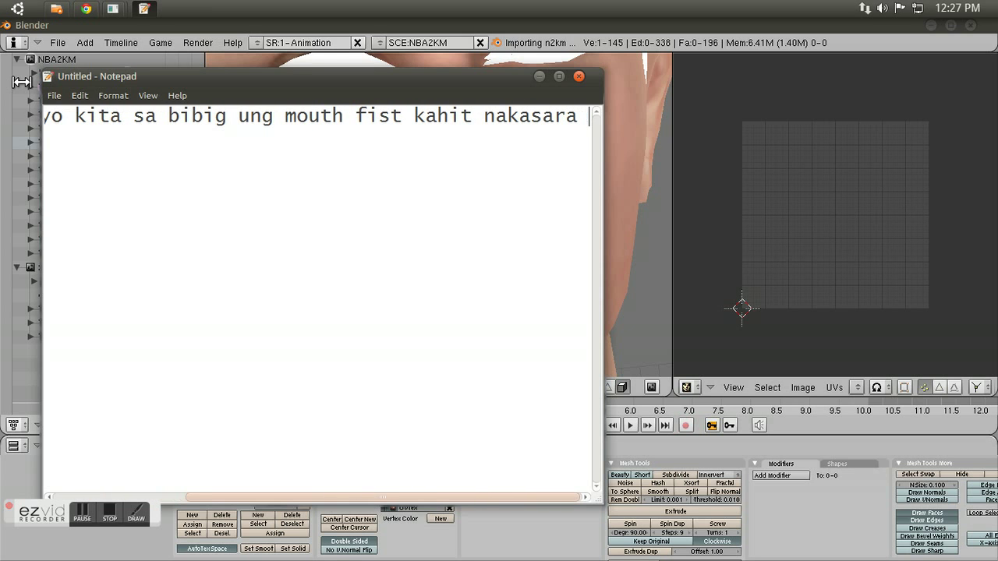
{"action": "type", "text": "ung bibig?"}
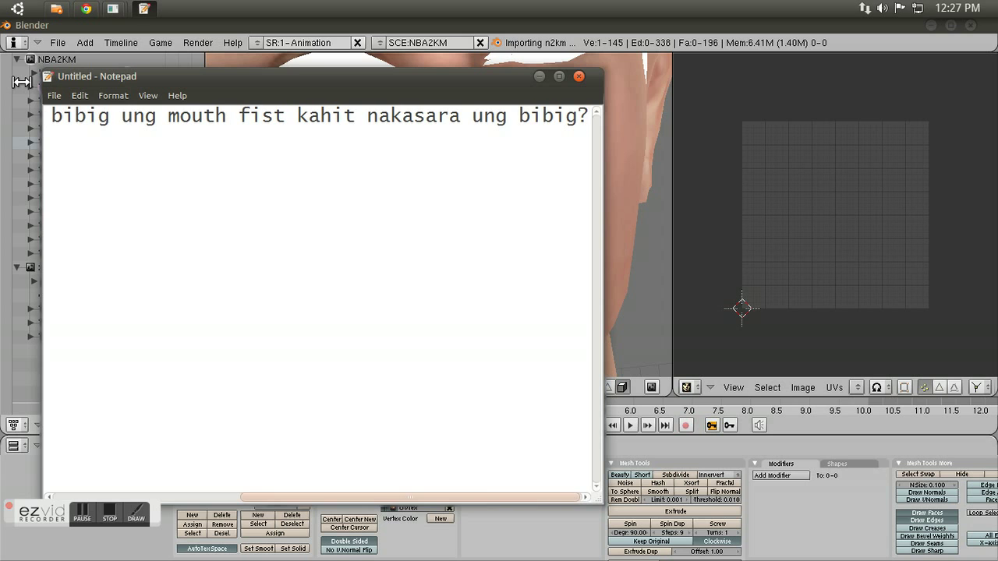
{"action": "left_click_drag", "start_coordinate": [597, 141], "coordinate": [11, 139]}
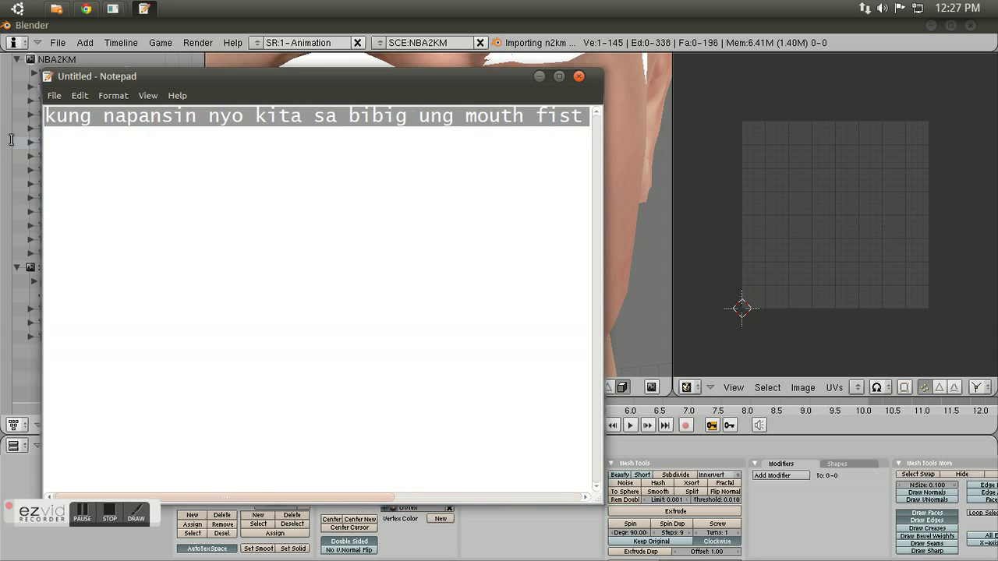
Replace the Notepad text with "ang solusyon dyan ay sculpt nyo ung bibig up and down. ganto"
{"action": "key", "text": "BackSpace"}
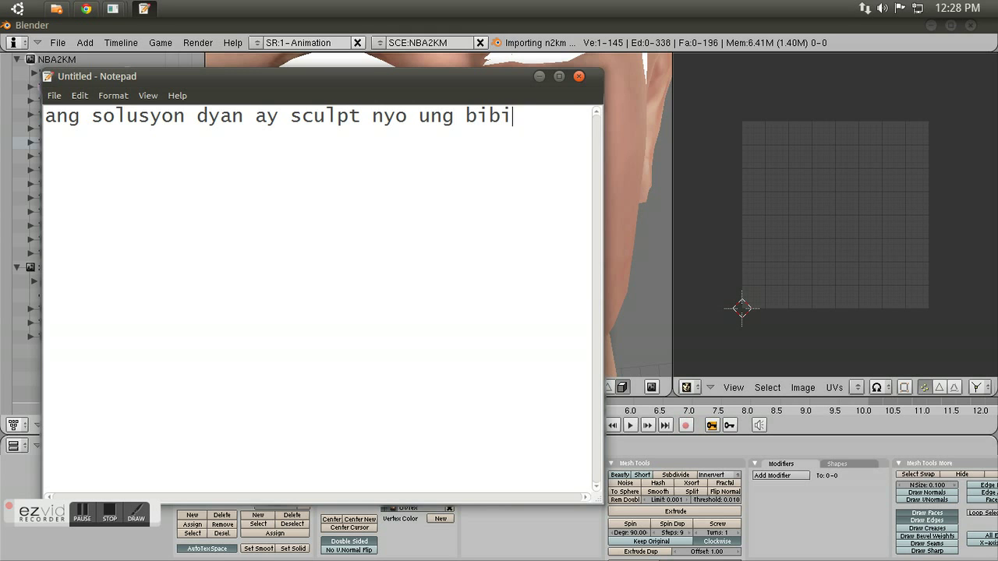
{"action": "type", "text": "nd"}
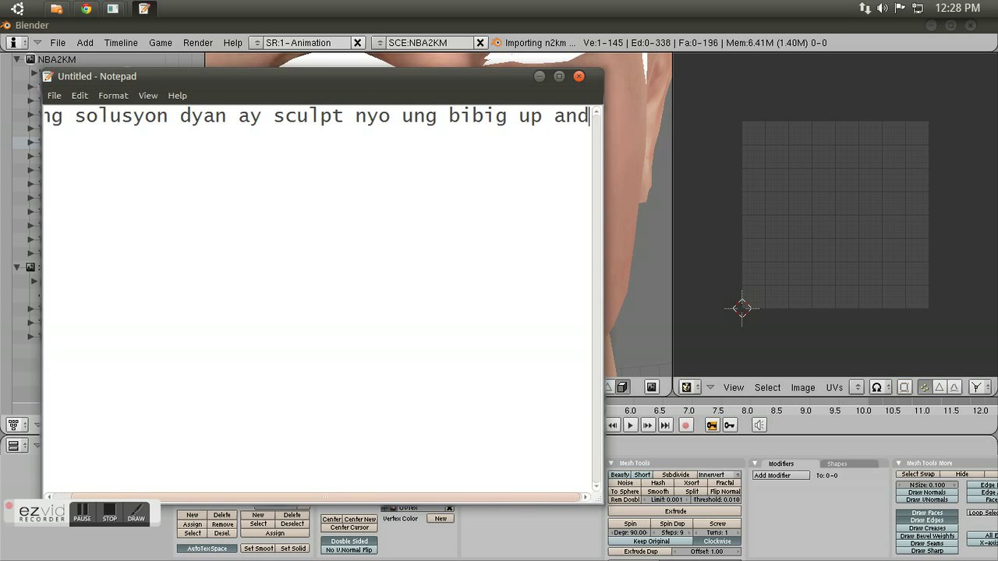
{"action": "type", "text": " down. ganto"}
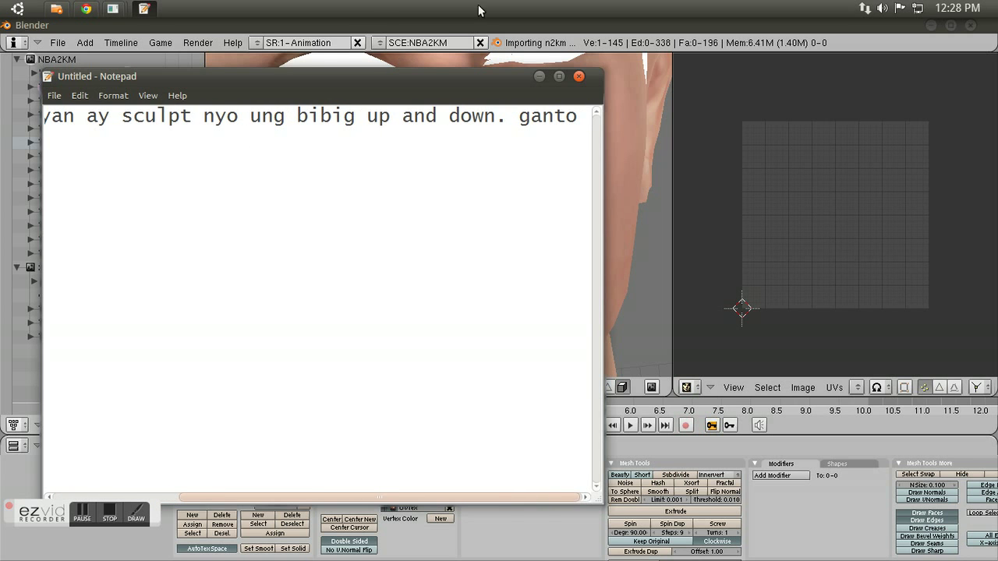
Switch to Blender, select head mesh 0-1 and put it in Sculpt Mode
{"action": "left_click", "coordinate": [150, 224]}
{"action": "left_click", "coordinate": [79, 102]}
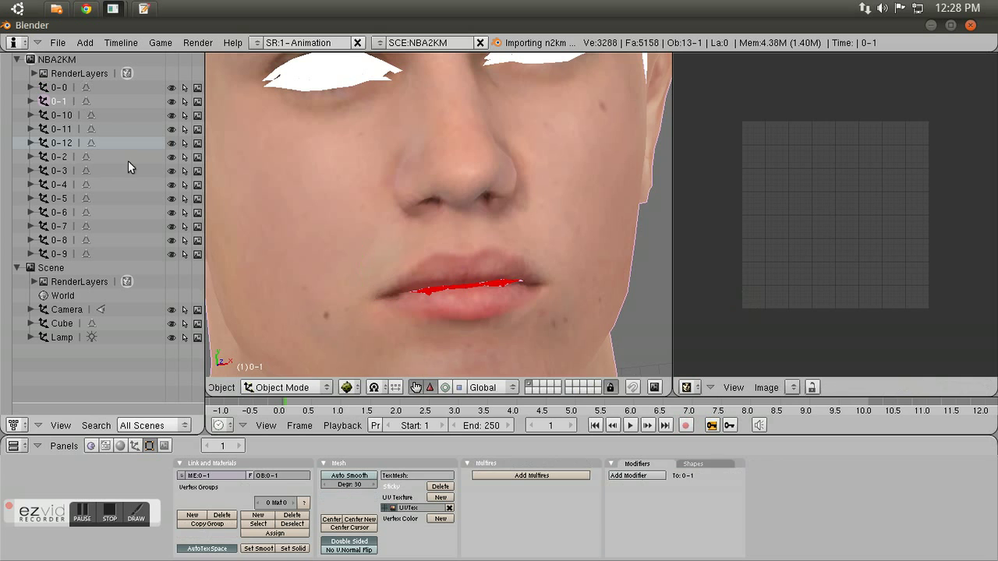
{"action": "left_click", "coordinate": [435, 388]}
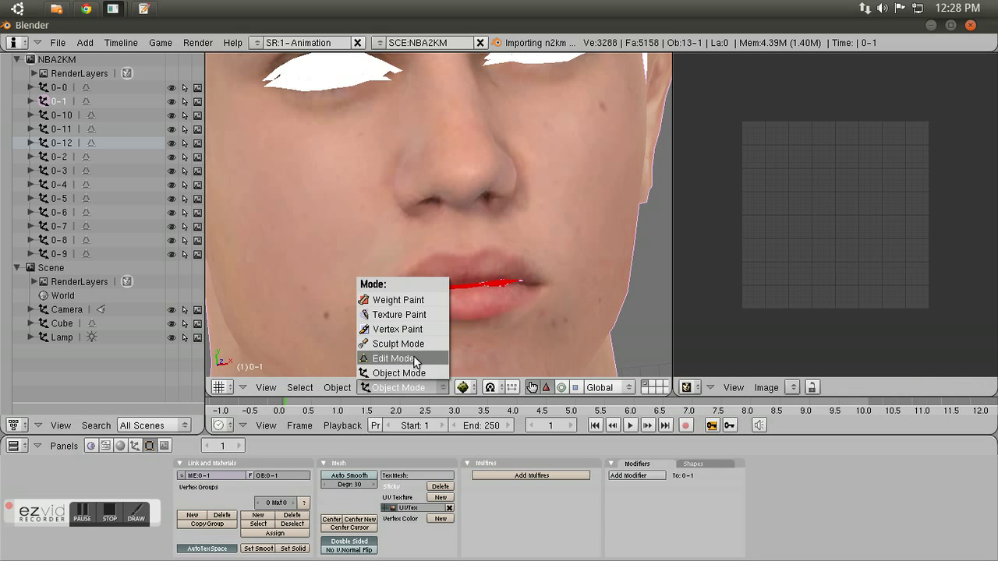
{"action": "left_click", "coordinate": [407, 341]}
{"action": "left_click", "coordinate": [336, 388]}
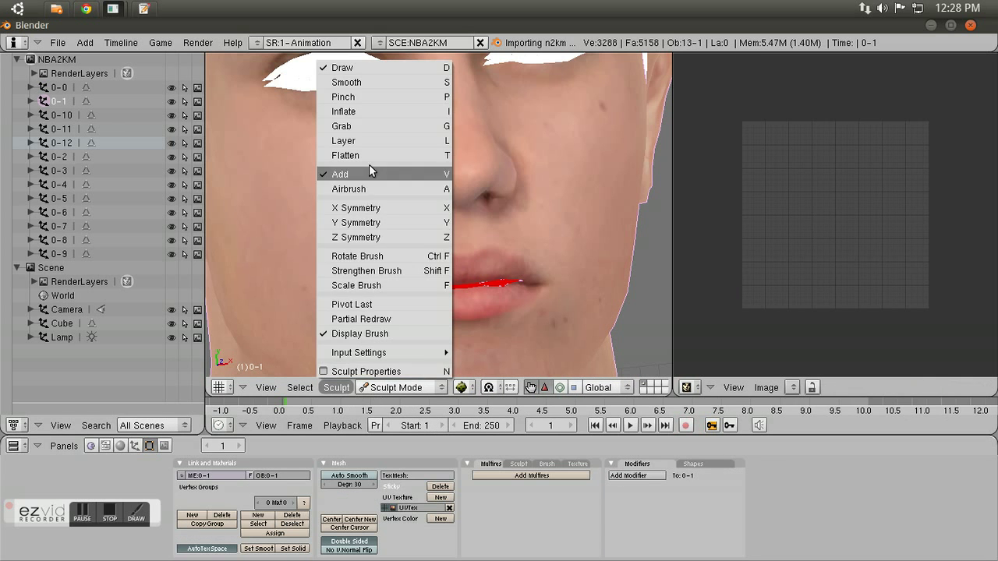
Sculpt the lips of mesh 0-1 together along the mouth line, covering the red mouthpiece from one corner to the other
{"action": "mouse_move", "coordinate": [510, 312]}
{"action": "middle_mouse_down"}
{"action": "mouse_move", "coordinate": [484, 325]}
{"action": "mouse_move", "coordinate": [531, 239]}
{"action": "mouse_move", "coordinate": [526, 225]}
{"action": "middle_mouse_up"}
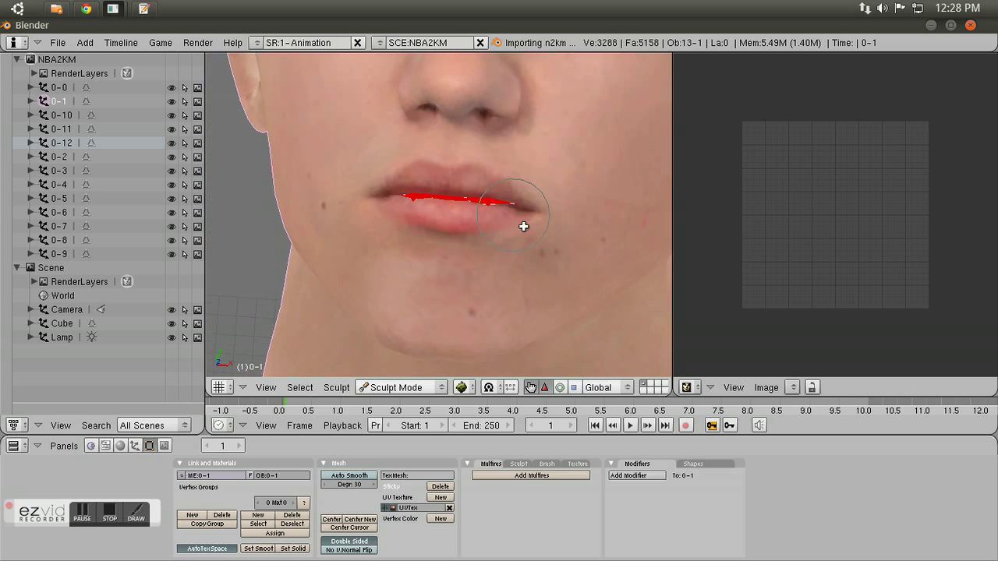
{"action": "scroll", "coordinate": [410, 196], "scroll_direction": "up", "scroll_amount": 2}
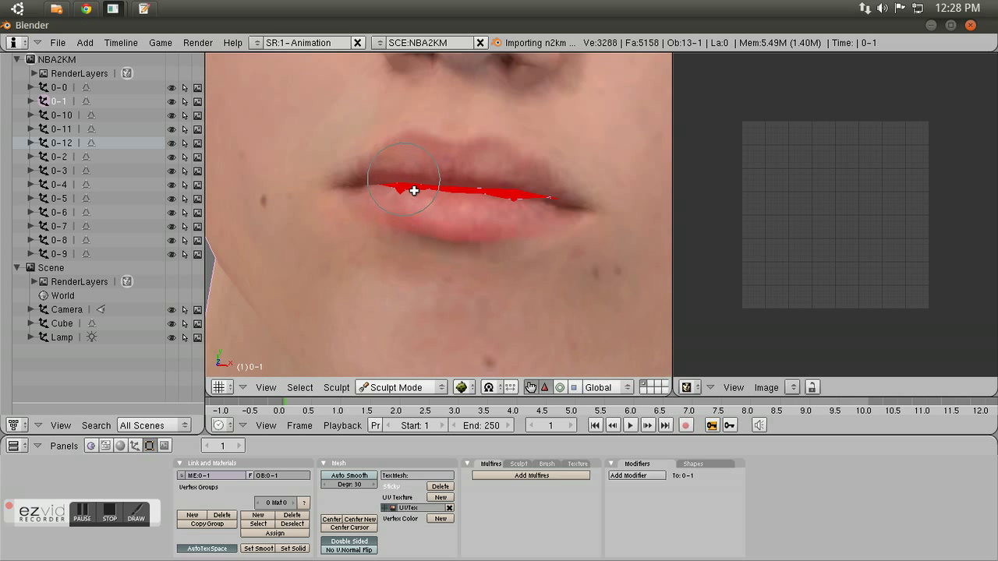
{"action": "mouse_move", "coordinate": [412, 205]}
{"action": "middle_mouse_down"}
{"action": "mouse_move", "coordinate": [311, 239]}
{"action": "mouse_move", "coordinate": [440, 218]}
{"action": "middle_mouse_up"}
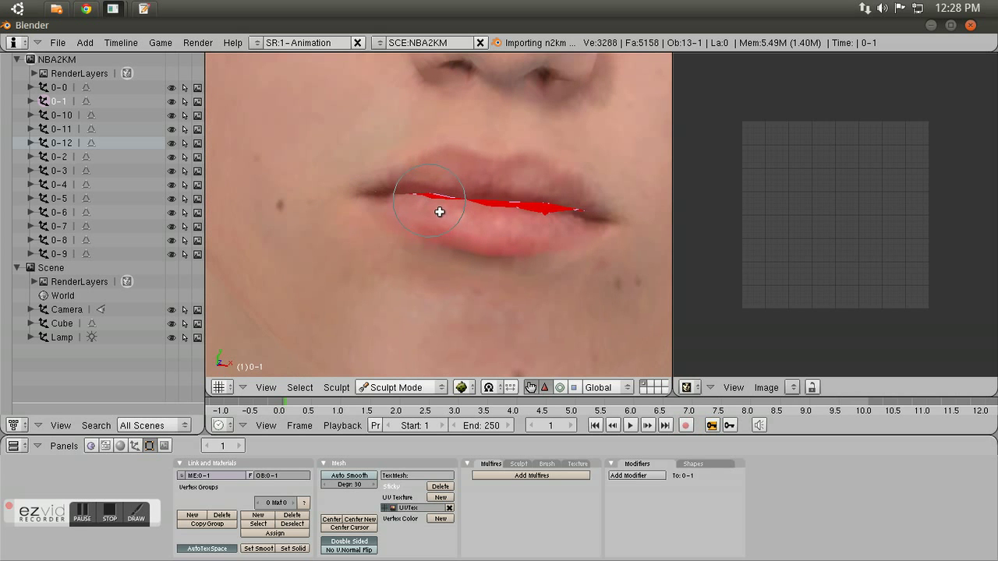
{"action": "mouse_move", "coordinate": [440, 197]}
{"action": "left_mouse_down"}
{"action": "mouse_move", "coordinate": [440, 209]}
{"action": "mouse_move", "coordinate": [452, 209]}
{"action": "mouse_move", "coordinate": [444, 200]}
{"action": "mouse_move", "coordinate": [478, 227]}
{"action": "left_mouse_up"}
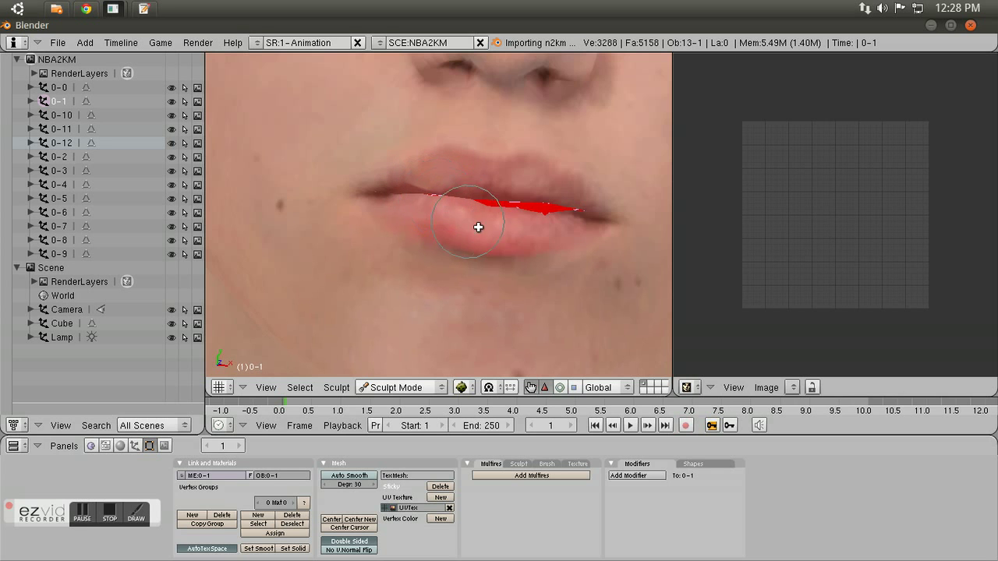
{"action": "left_click_drag", "start_coordinate": [418, 197], "coordinate": [418, 200]}
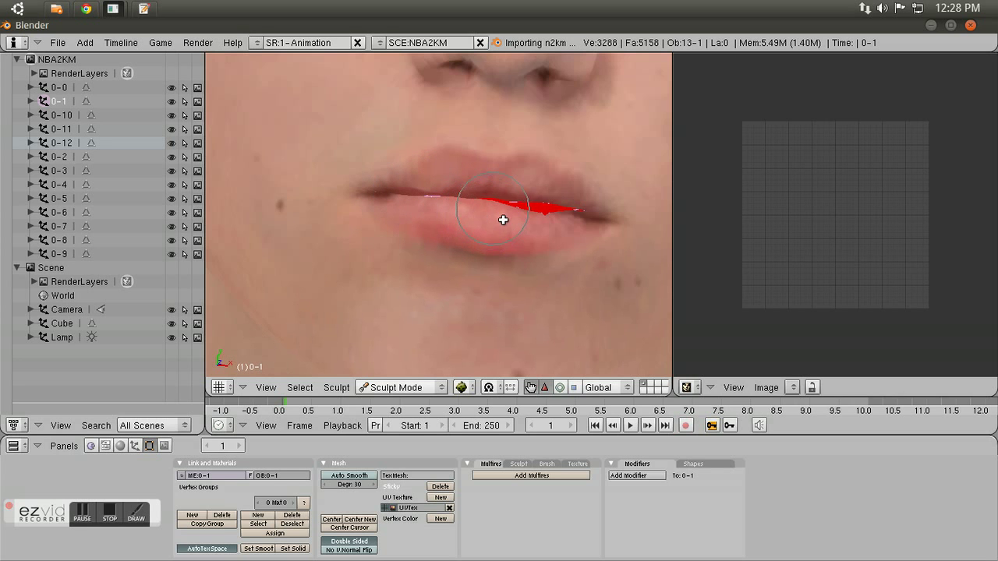
{"action": "mouse_move", "coordinate": [511, 203]}
{"action": "left_mouse_down"}
{"action": "mouse_move", "coordinate": [512, 216]}
{"action": "mouse_move", "coordinate": [561, 210]}
{"action": "mouse_move", "coordinate": [555, 217]}
{"action": "mouse_move", "coordinate": [557, 208]}
{"action": "mouse_move", "coordinate": [560, 217]}
{"action": "left_mouse_up"}
{"action": "middle_click_drag", "start_coordinate": [569, 230], "coordinate": [490, 203]}
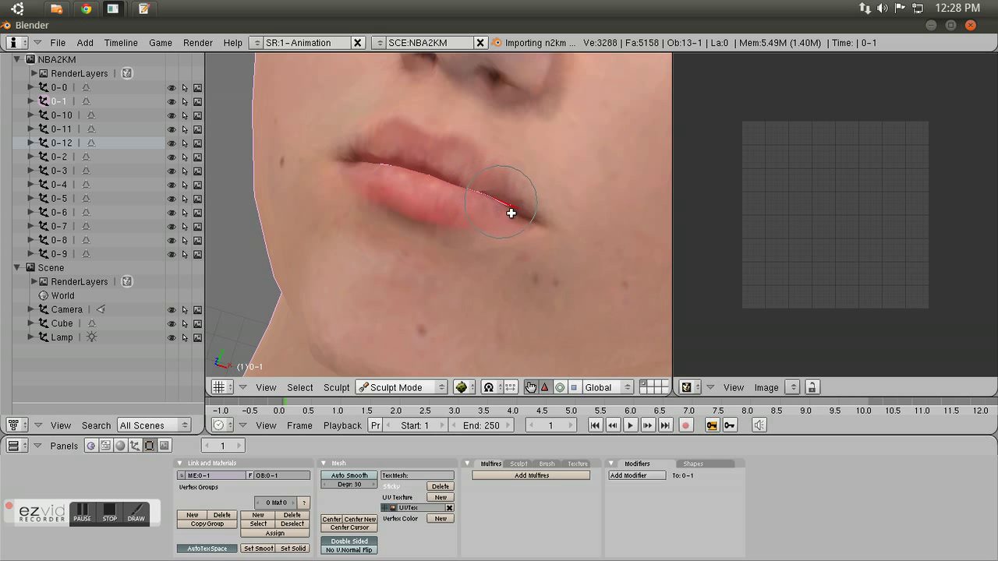
{"action": "middle_click_drag", "start_coordinate": [464, 215], "coordinate": [497, 234]}
{"action": "scroll", "coordinate": [496, 234], "scroll_direction": "up", "scroll_amount": 3}
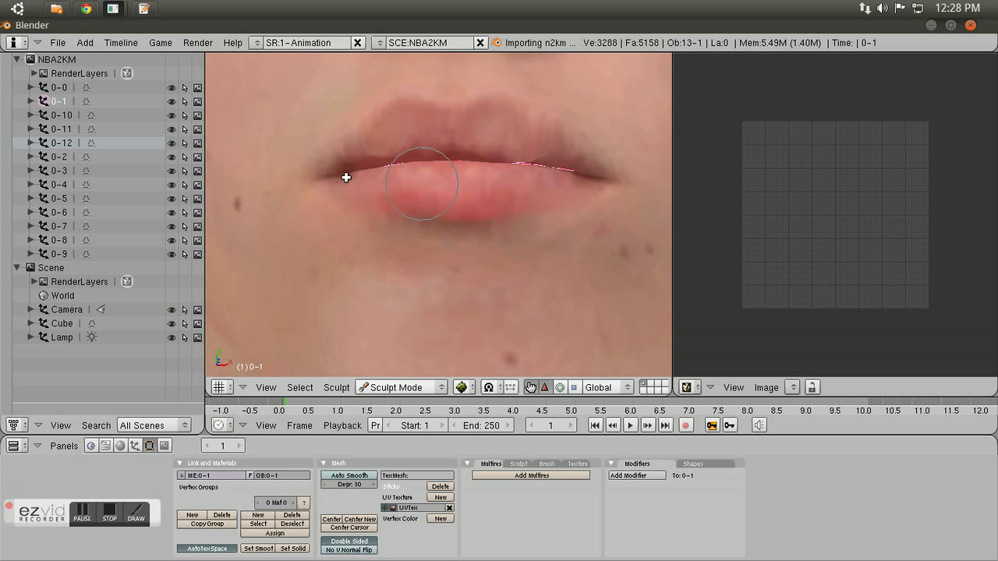
Select object 0-0 and examine the closed lips up close and the whole head from a distance
{"action": "left_click", "coordinate": [66, 88]}
{"action": "scroll", "coordinate": [481, 167], "scroll_direction": "up", "scroll_amount": 1}
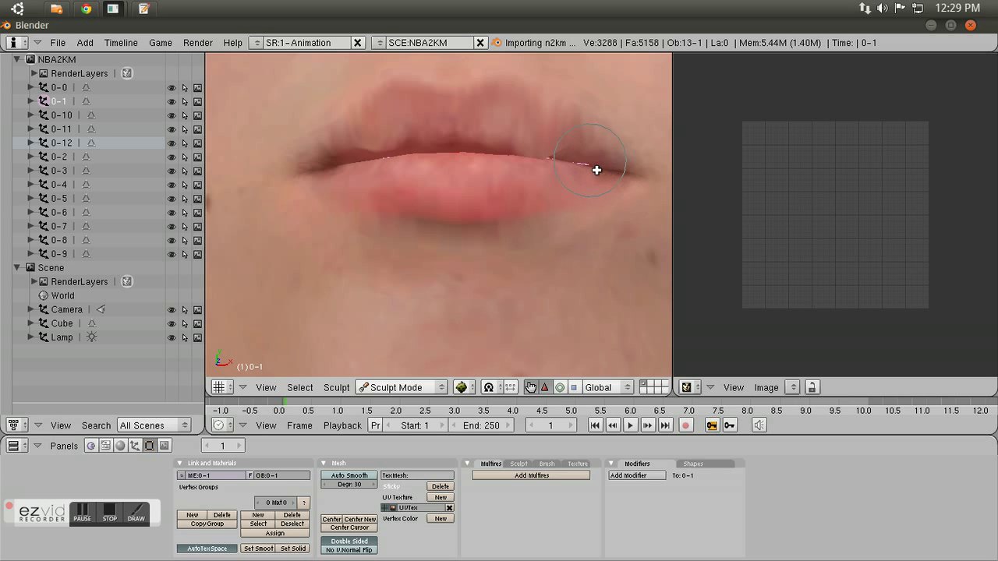
{"action": "left_click", "coordinate": [78, 88]}
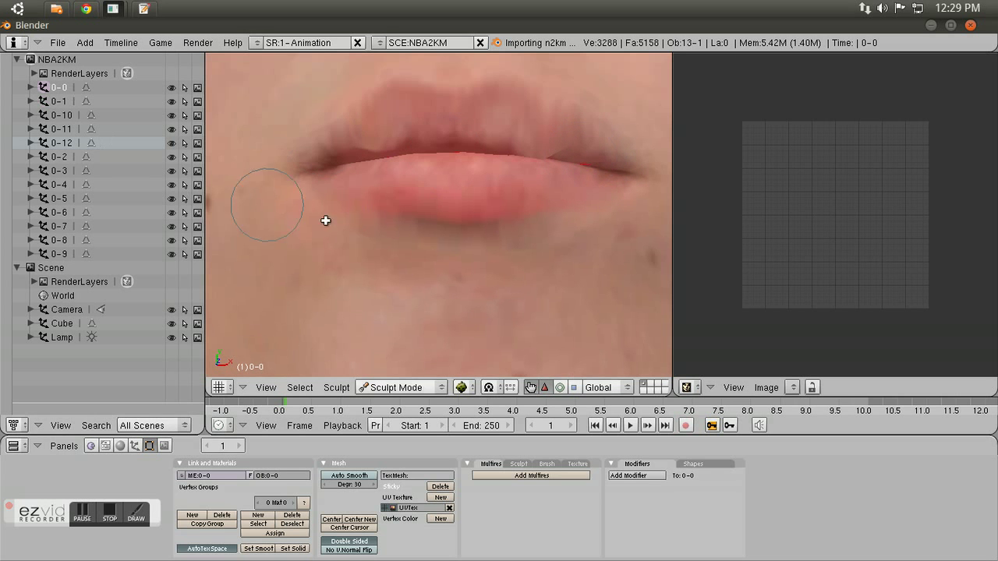
{"action": "scroll", "coordinate": [471, 206], "scroll_direction": "down", "scroll_amount": 5}
{"action": "middle_click_drag", "start_coordinate": [492, 216], "coordinate": [442, 241]}
{"action": "scroll", "coordinate": [441, 241], "scroll_direction": "down", "scroll_amount": 3}
Switch to Notepad and replace the text with "okay na diba? Oh edi Export na ulet. tapos import sa 3dm okay na yun :D"
{"action": "key", "text": "alt+Tab"}
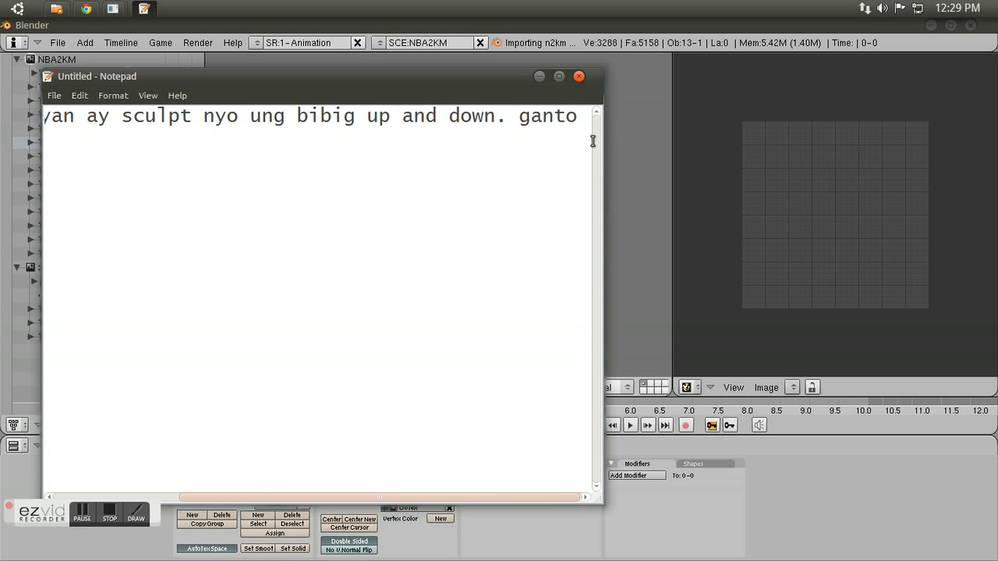
{"action": "left_click_drag", "start_coordinate": [593, 141], "coordinate": [11, 141]}
{"action": "type", "text": "okay na diba? "}
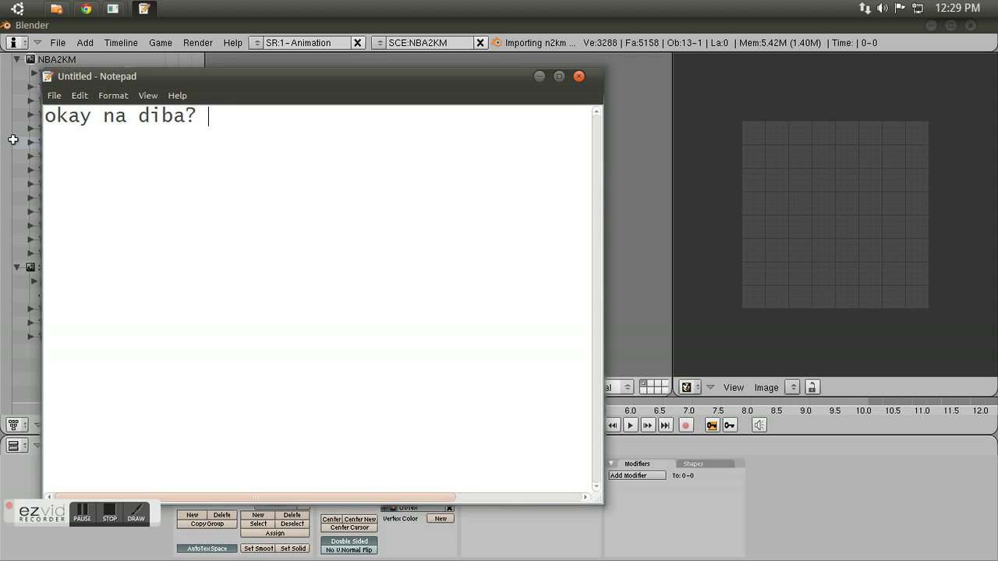
{"action": "type", "text": "Oh edi Export na ulet. tapos i"}
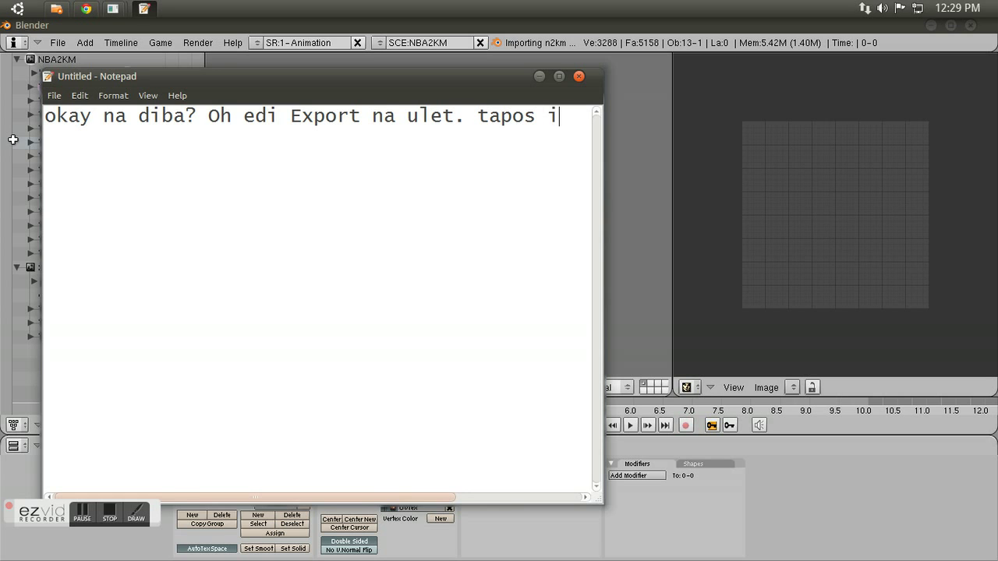
{"action": "type", "text": "mport sa 3"}
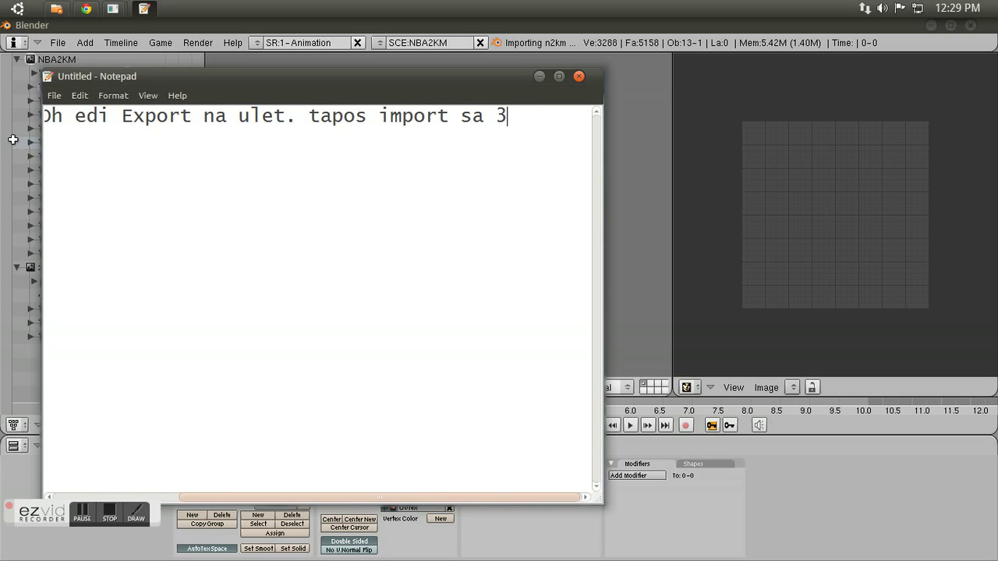
{"action": "type", "text": "dm okay "}
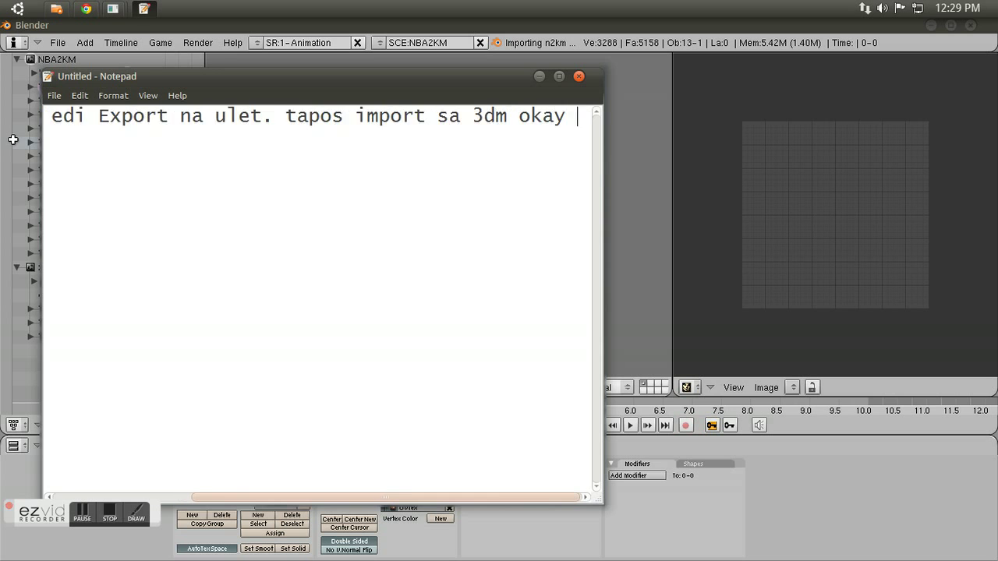
{"action": "type", "text": "na yun :D"}
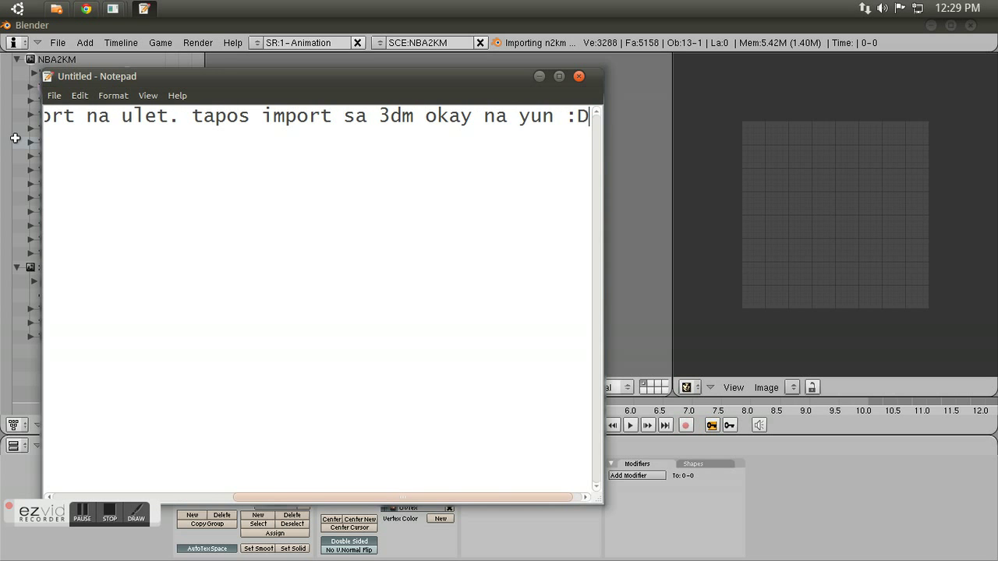
Switch to Blender and look through the file commands for exporting the model
{"action": "left_click", "coordinate": [205, 37]}
{"action": "left_click", "coordinate": [57, 43]}
{"action": "left_click", "coordinate": [58, 43]}
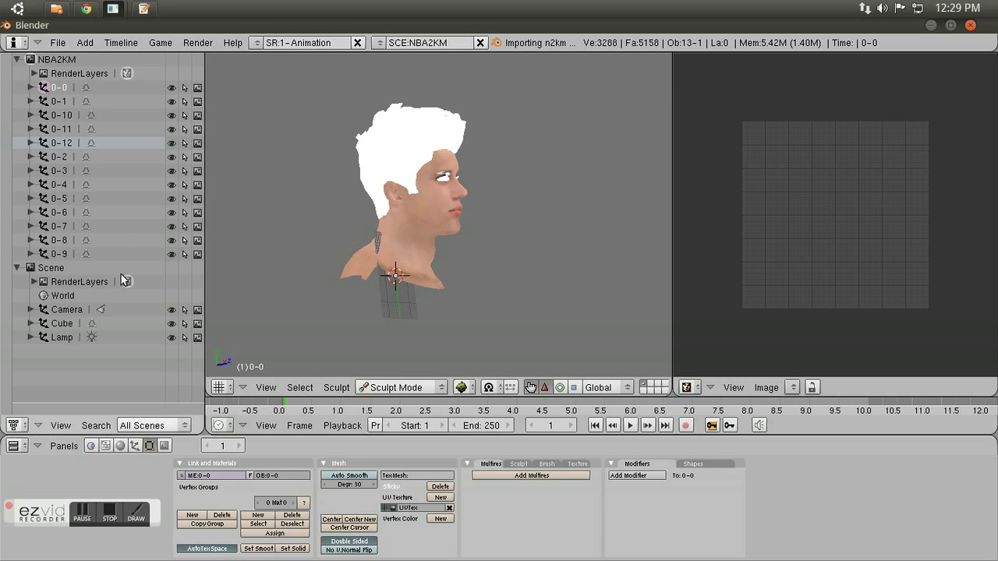
{"action": "left_click", "coordinate": [58, 43]}
{"action": "mouse_move", "coordinate": [99, 312]}
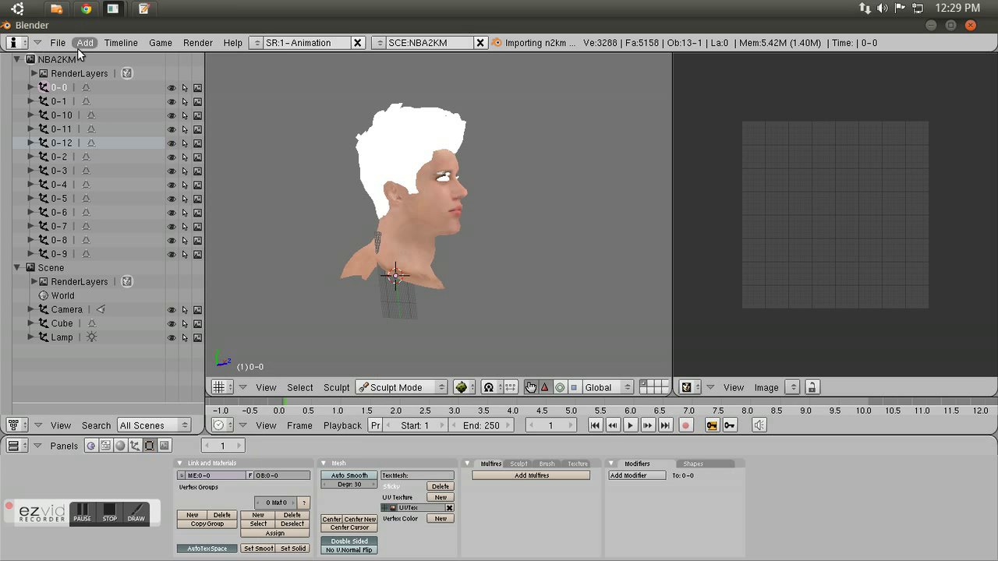
Switch to Notepad and replace the text with "Yun. Salamat sa panonood. :D"
{"action": "left_click", "coordinate": [148, 8]}
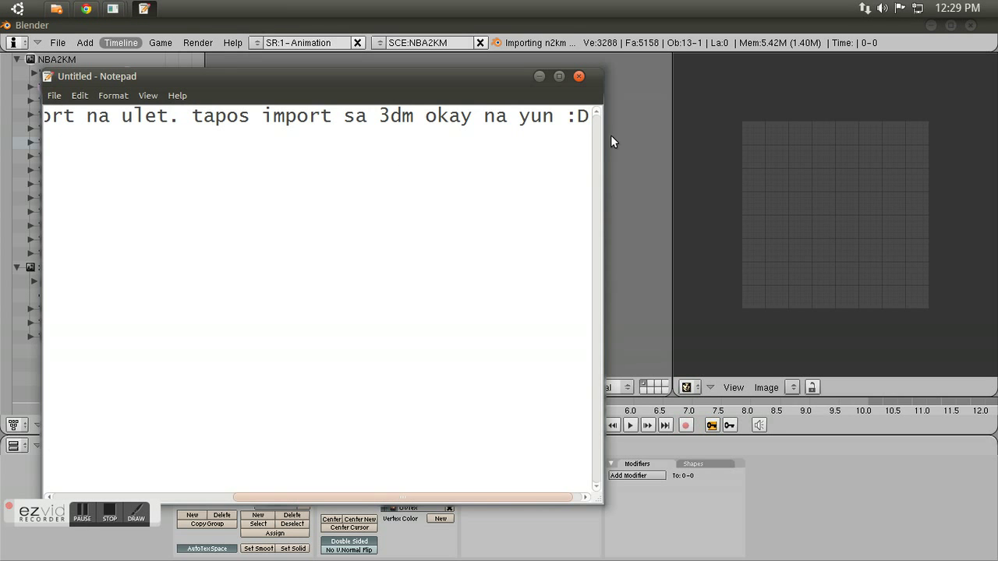
{"action": "left_click_drag", "start_coordinate": [599, 134], "coordinate": [12, 143]}
{"action": "key", "text": "BackSpace"}
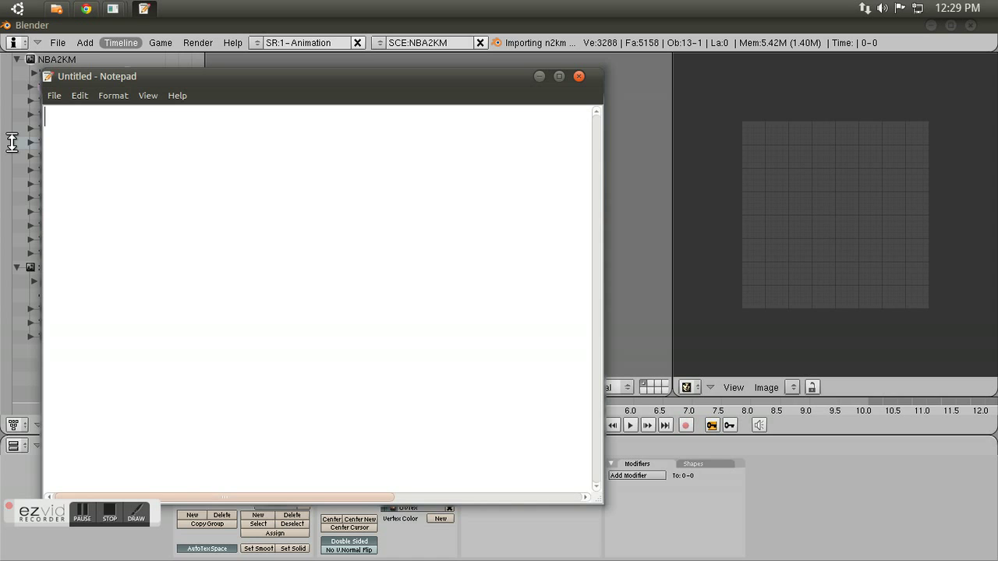
{"action": "type", "text": "Yun. Salamat sa"}
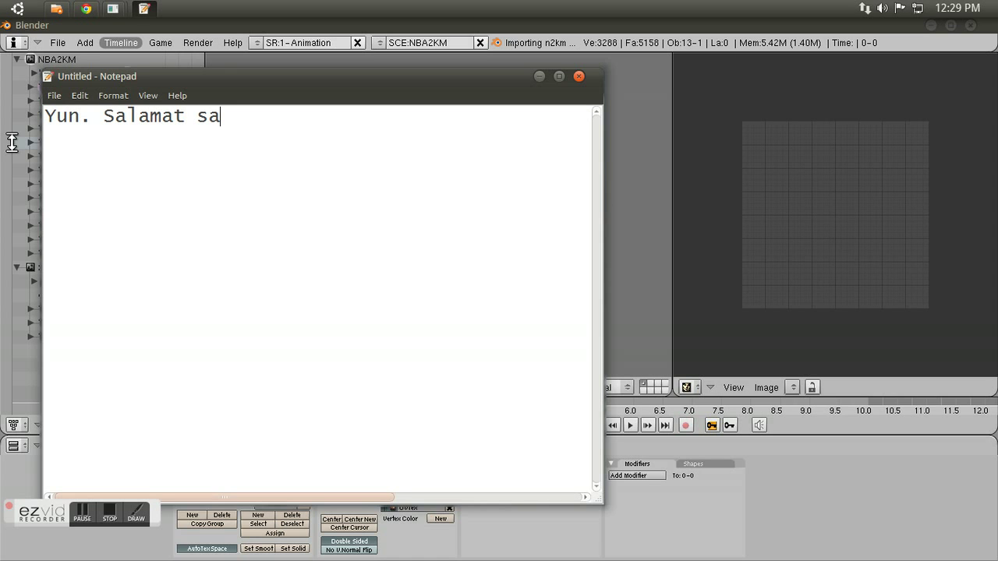
{"action": "type", "text": " panonood. :D"}
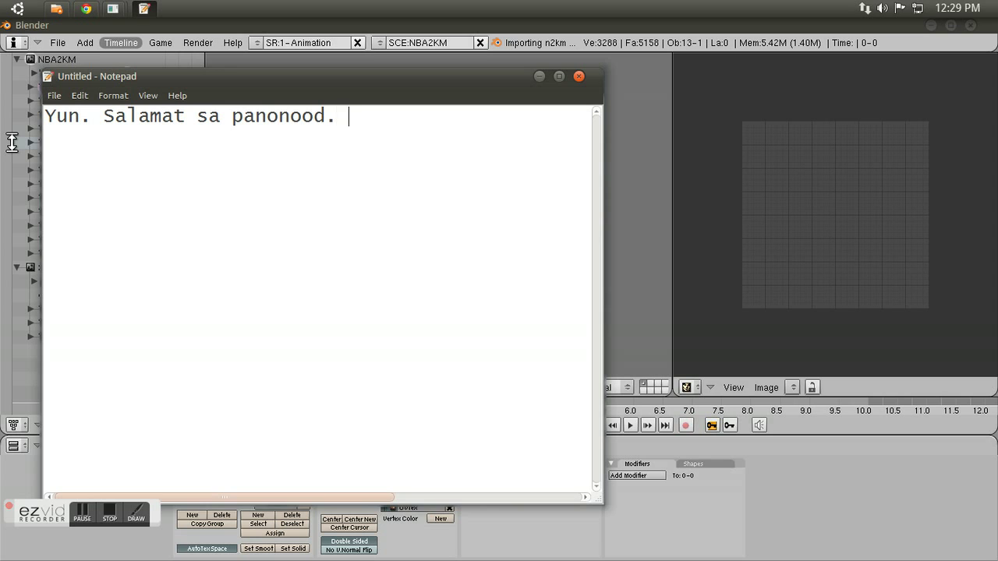